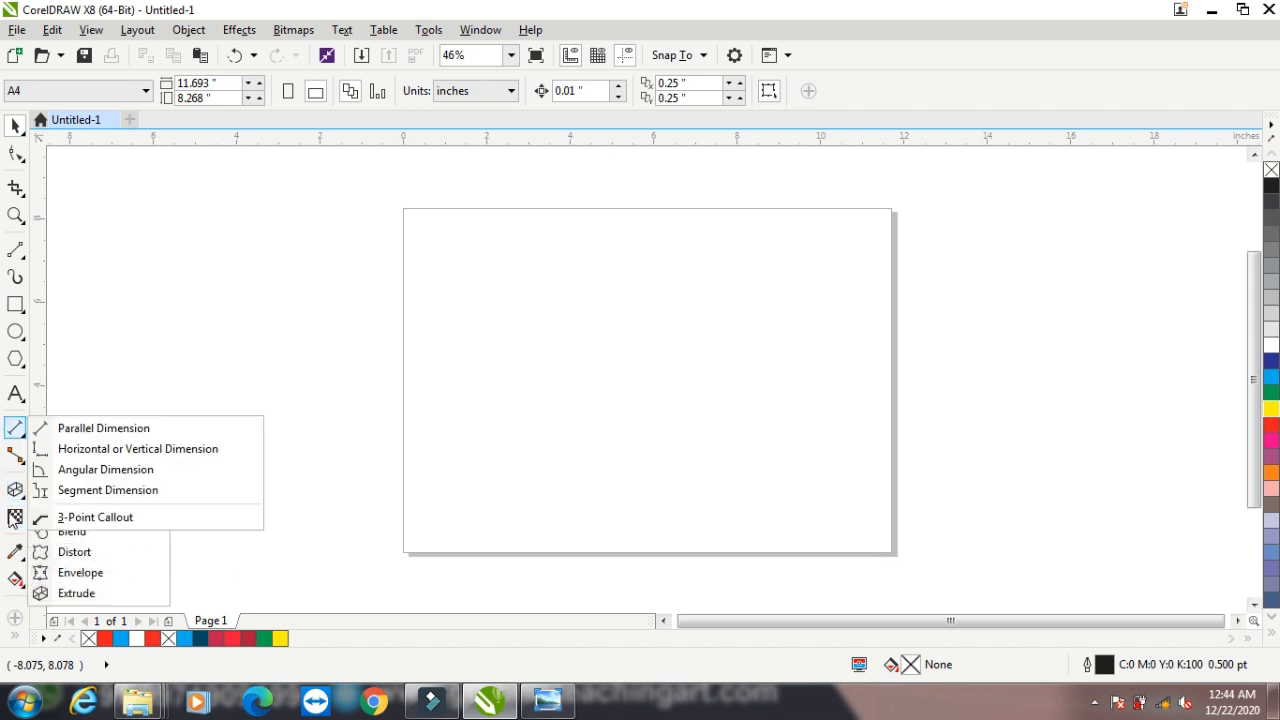
Step: Import the portrait photo and place it on the page about 7.7 inches wide
mouse_move(15, 306)
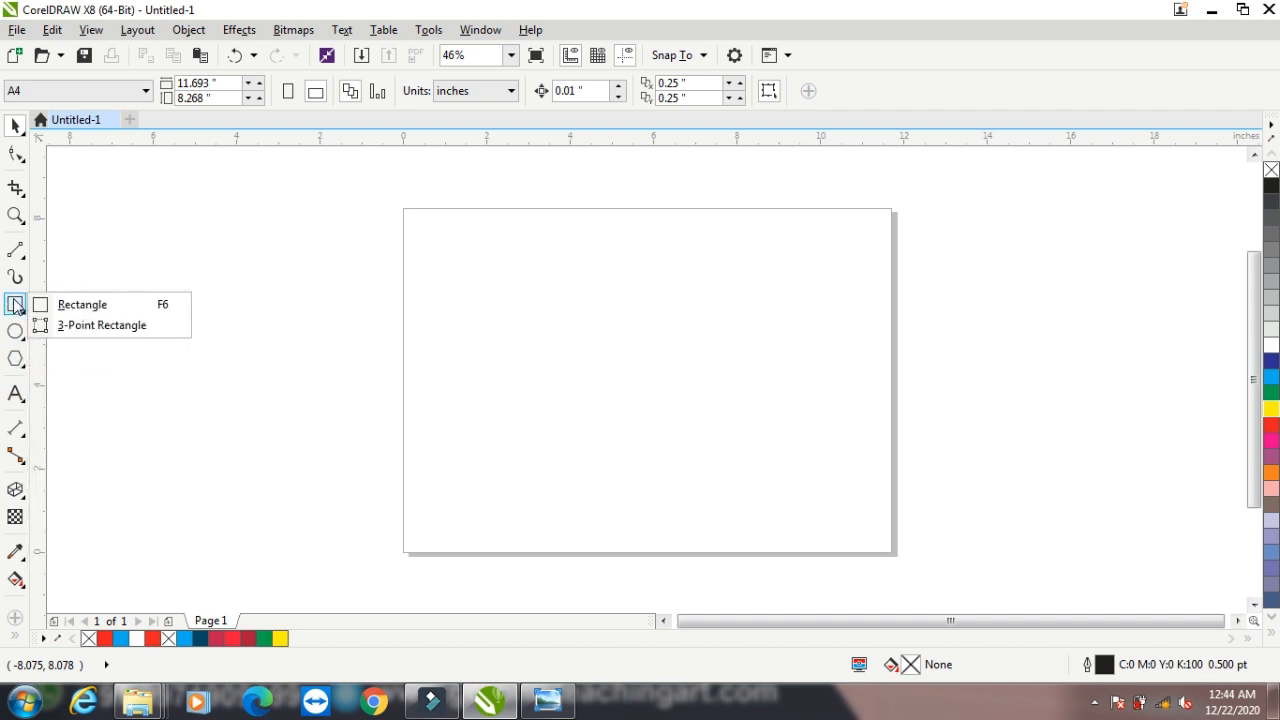
click(178, 251)
right_click(234, 290)
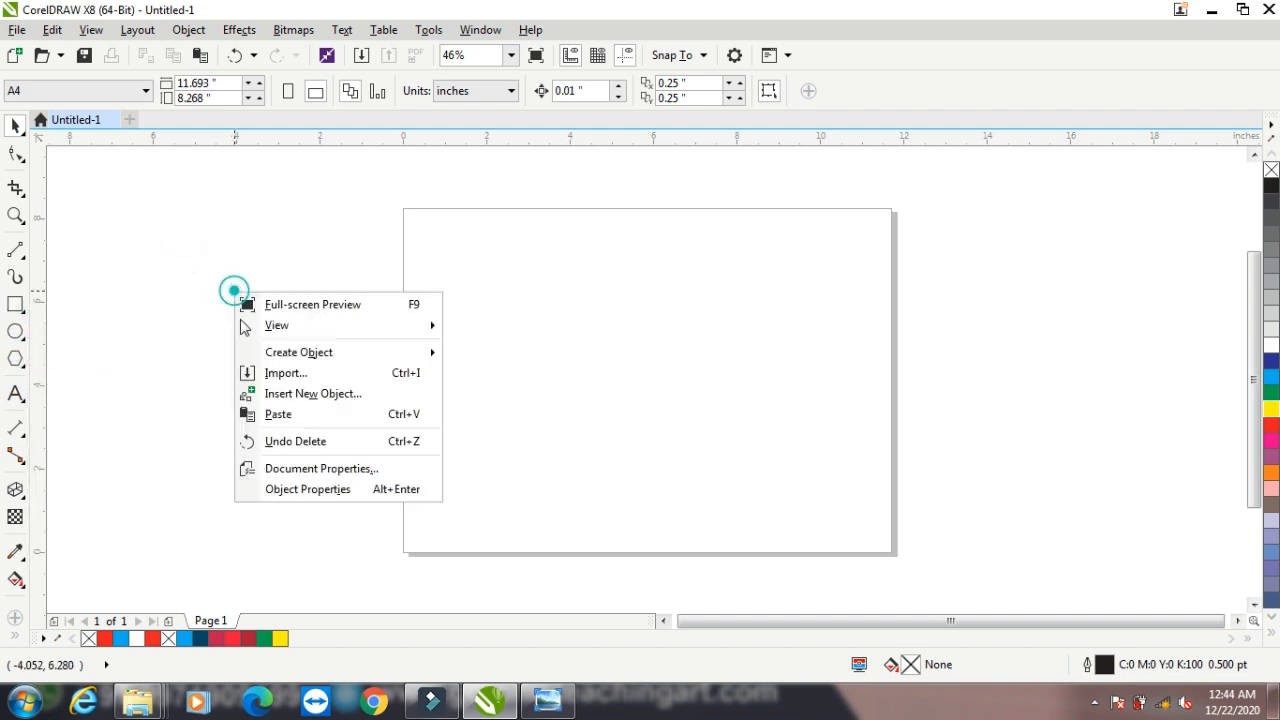
click(266, 373)
click(512, 325)
click(655, 441)
drag(457, 271, 800, 514)
Step: Fade the photo diagonally from its lower-left corner with the Transparency tool, and replace that fade with a uniform transparency of 63
click(15, 516)
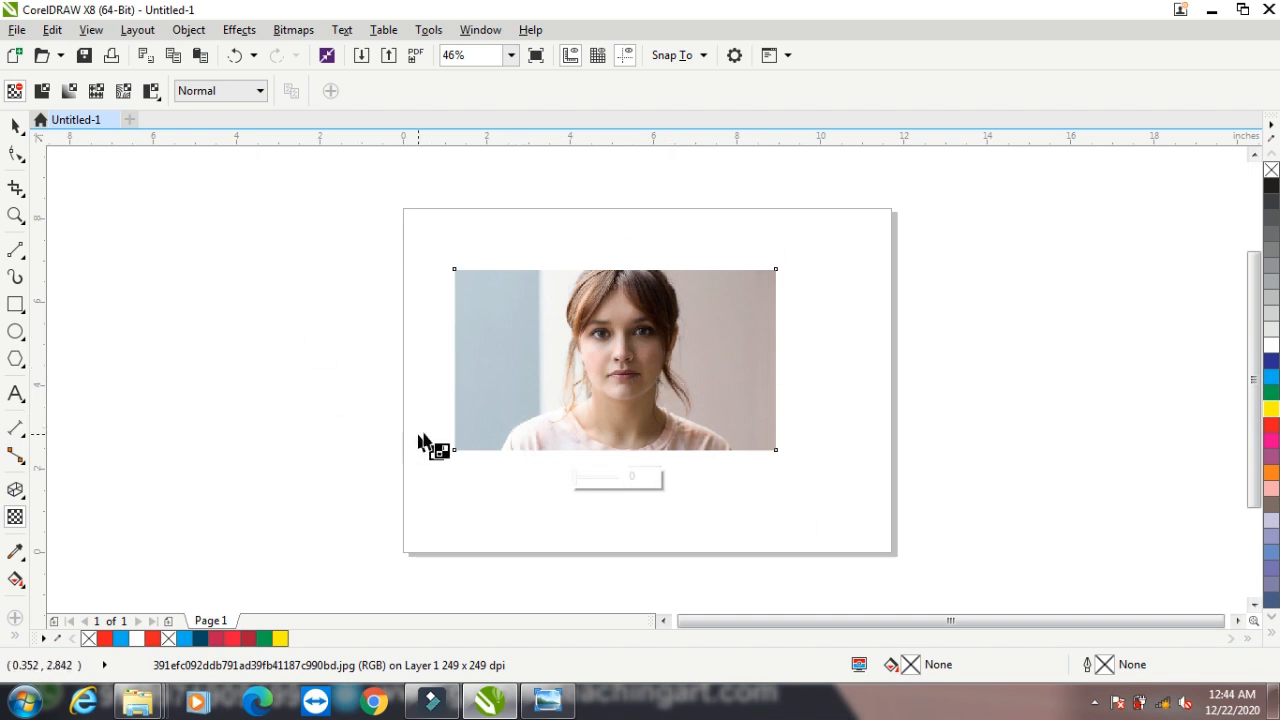
drag(492, 441, 666, 318)
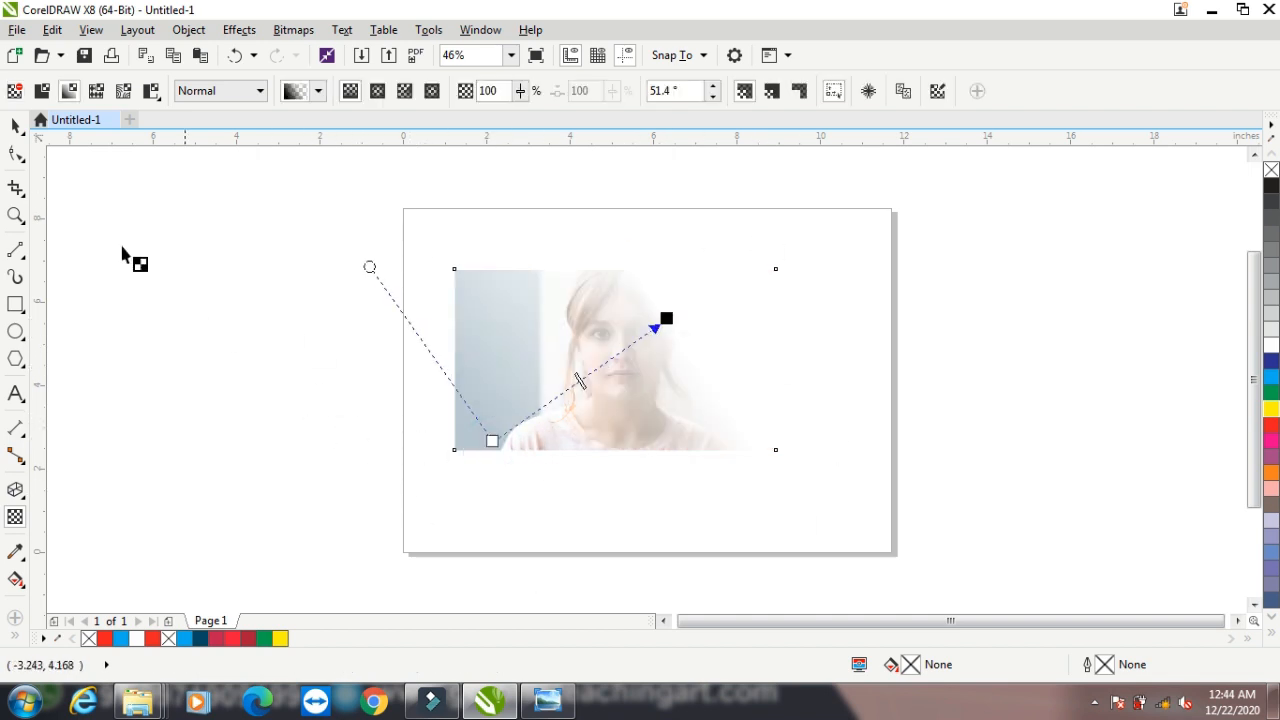
click(69, 91)
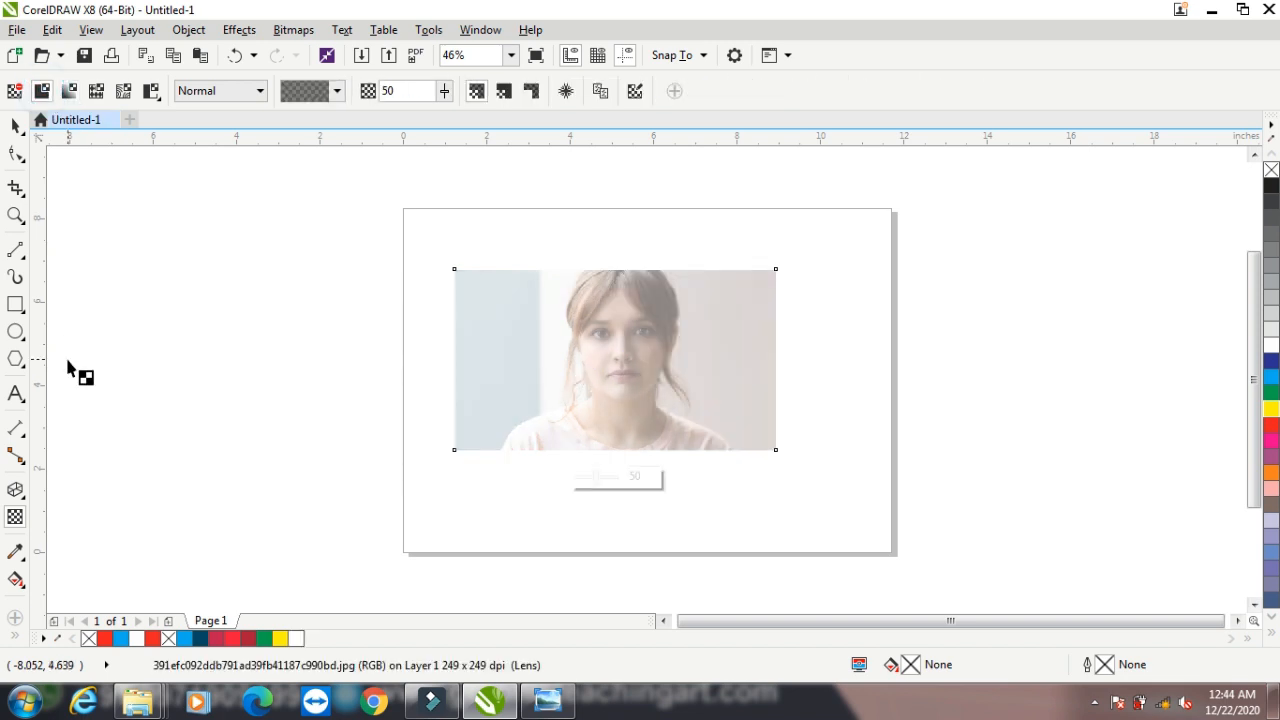
click(444, 91)
mouse_move(445, 116)
mouse_down()
mouse_move(435, 121)
mouse_move(460, 120)
mouse_up()
click(441, 95)
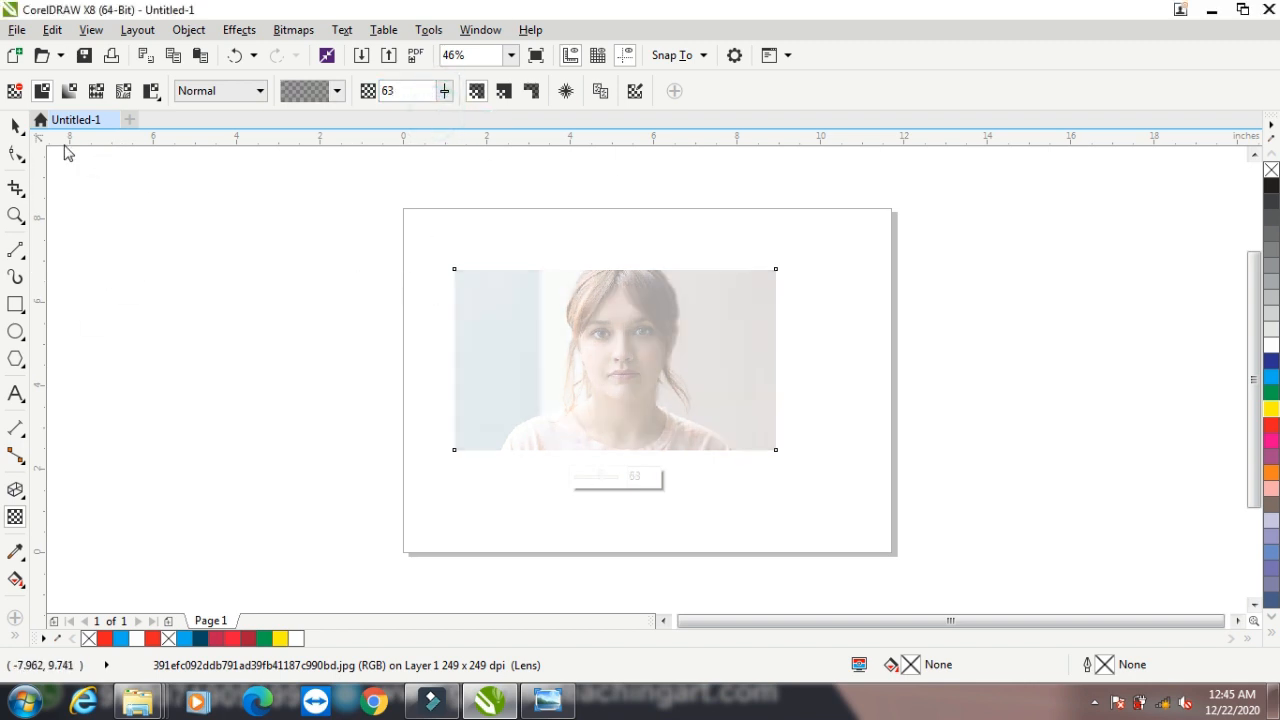
Step: Try fountain, vector pattern and two-color pattern transparency on the photo, and remove all transparency from it
click(68, 90)
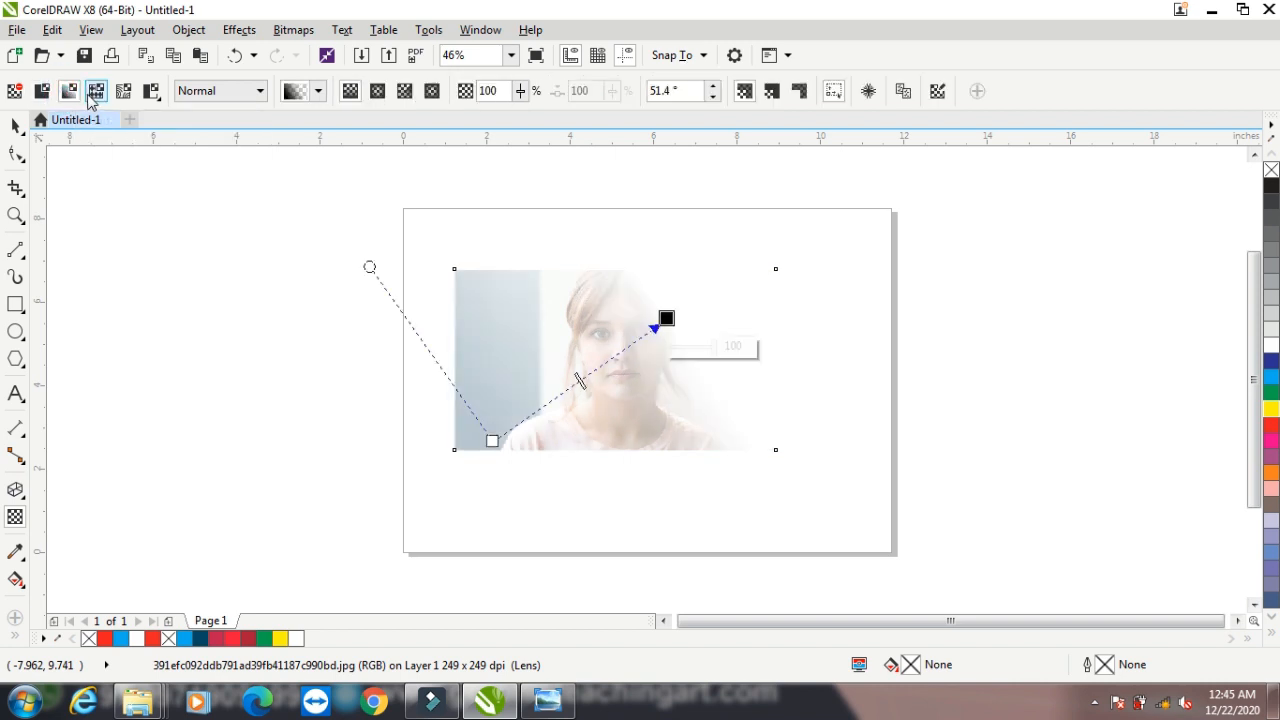
click(96, 91)
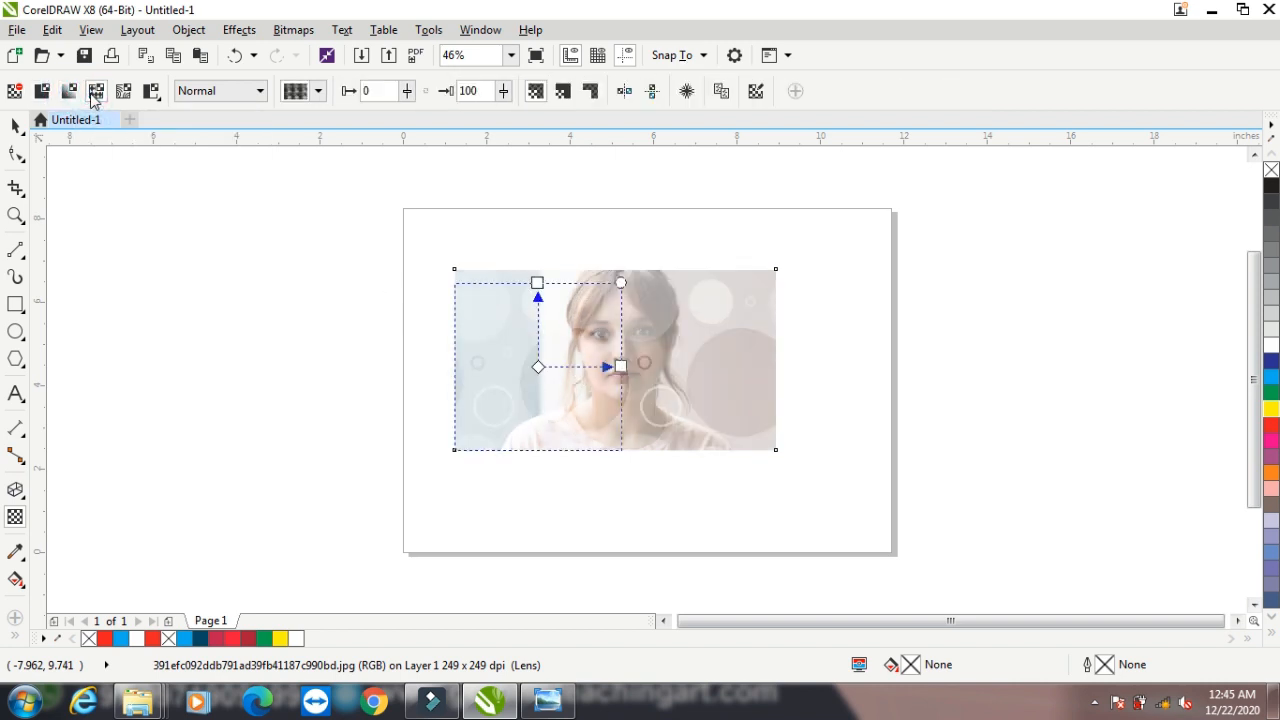
click(148, 92)
click(152, 92)
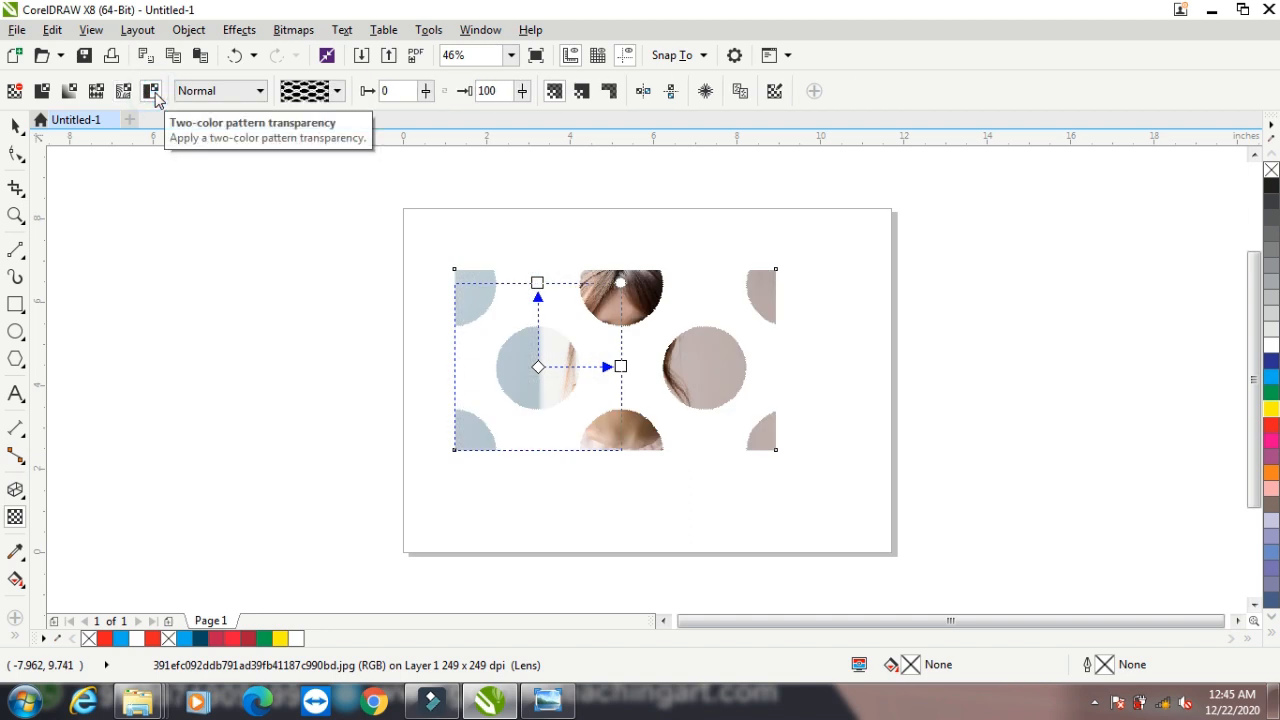
click(15, 91)
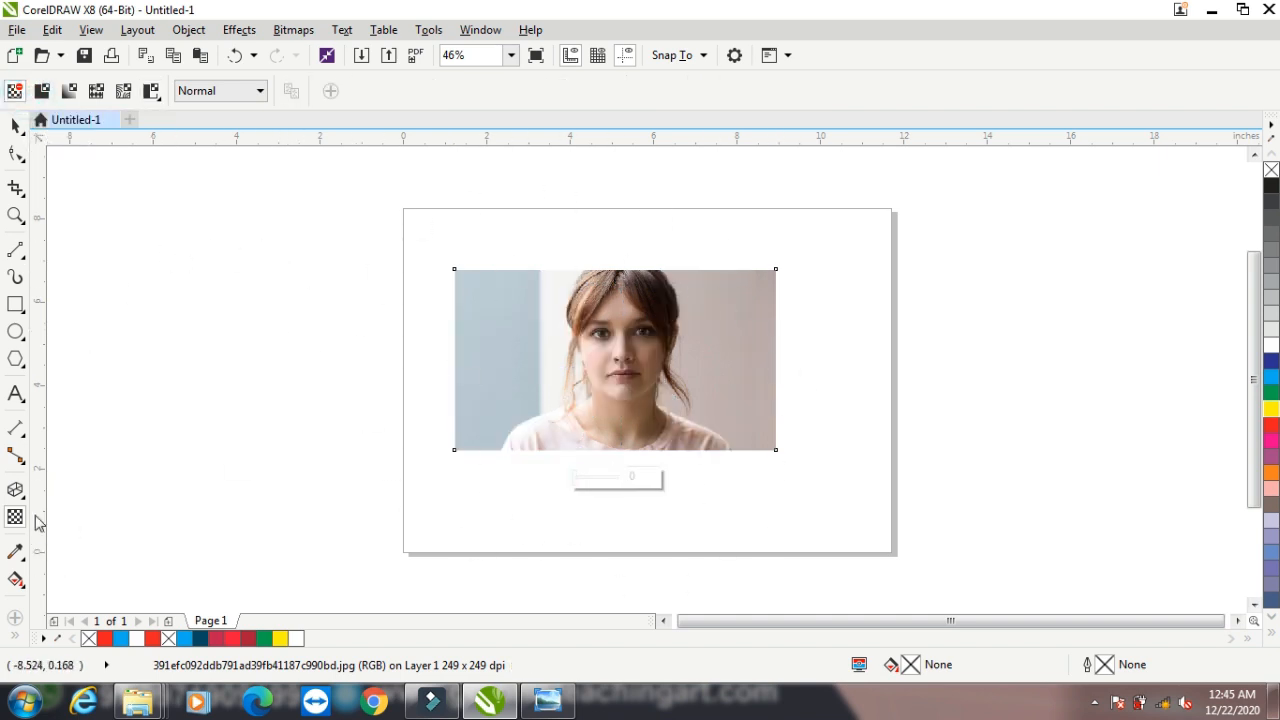
Step: Fade the photo toward its right edge with a linear transparency, and replace that with a fade toward its left edge
click(696, 352)
drag(696, 352, 748, 348)
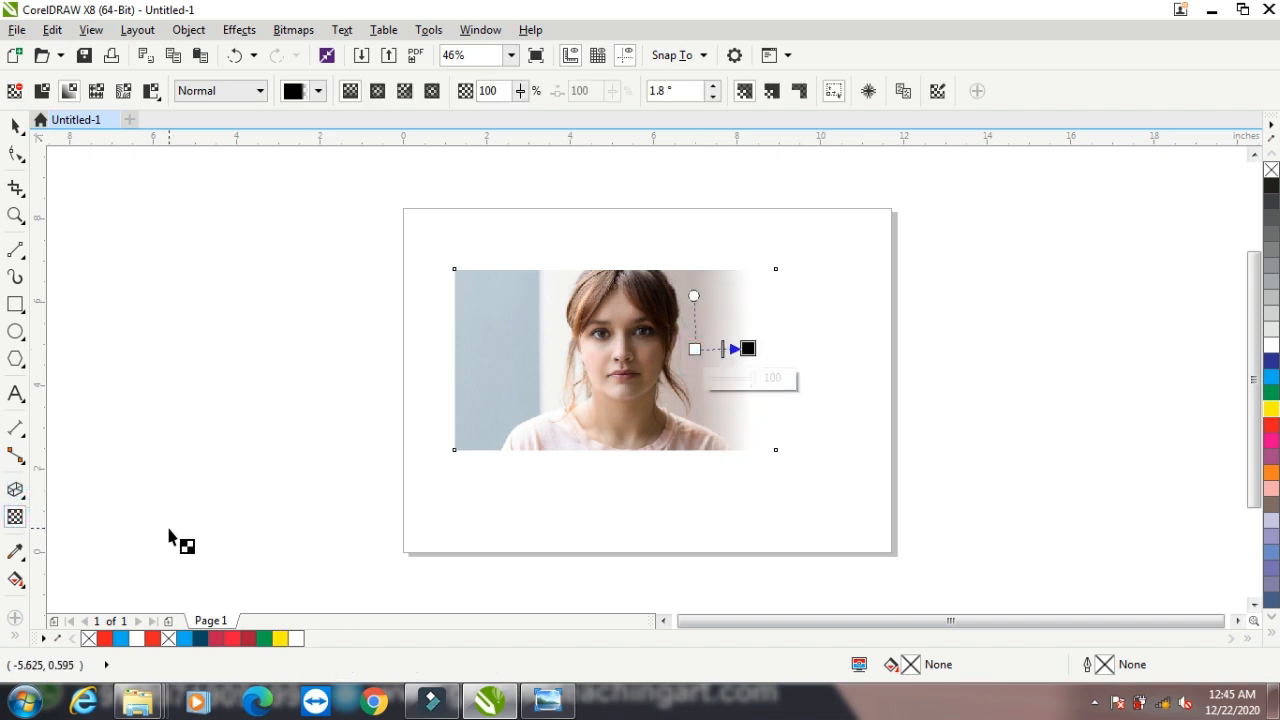
drag(546, 347, 480, 349)
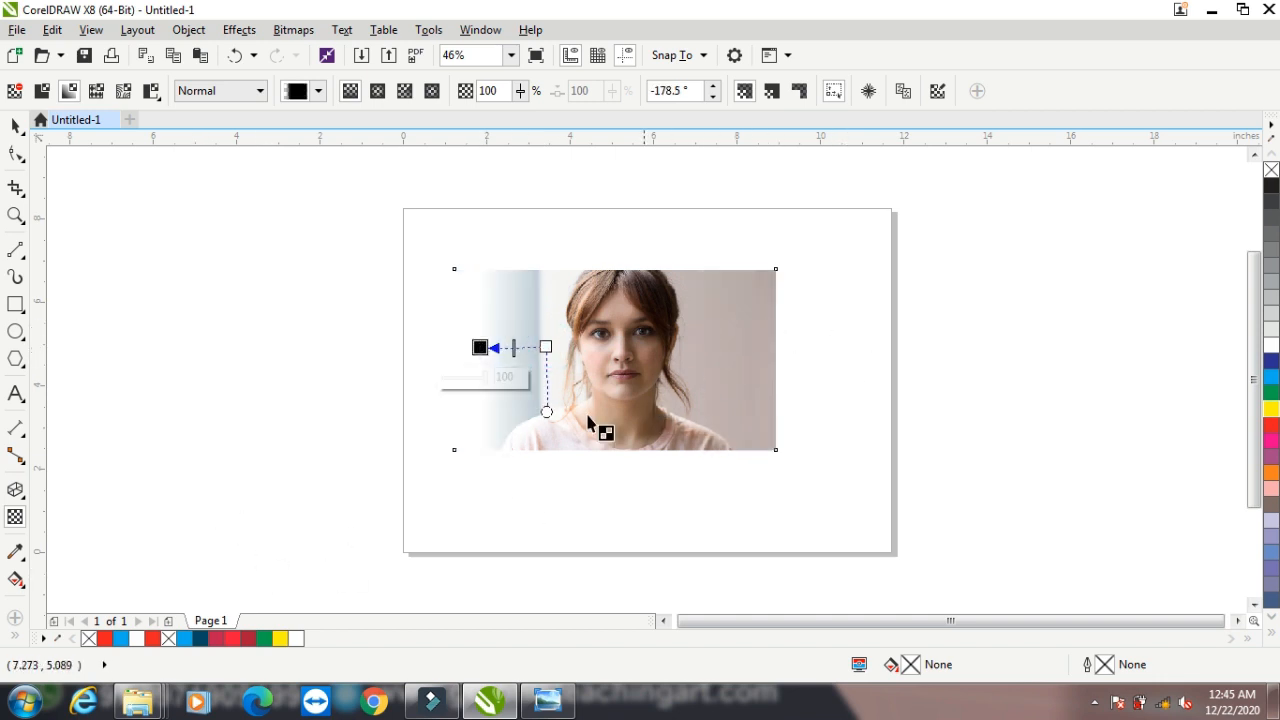
Step: Convert the photo with its left-edge fade to a 300 dpi CMYK bitmap
click(294, 30)
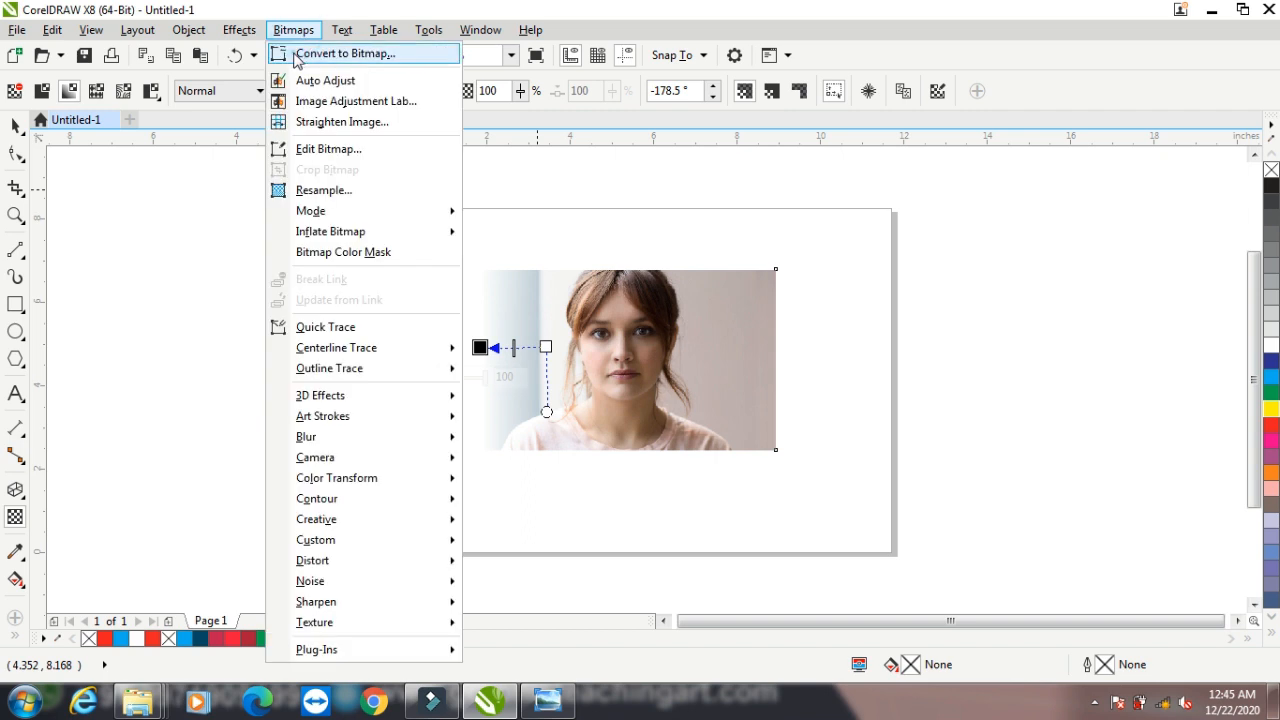
click(300, 49)
click(580, 450)
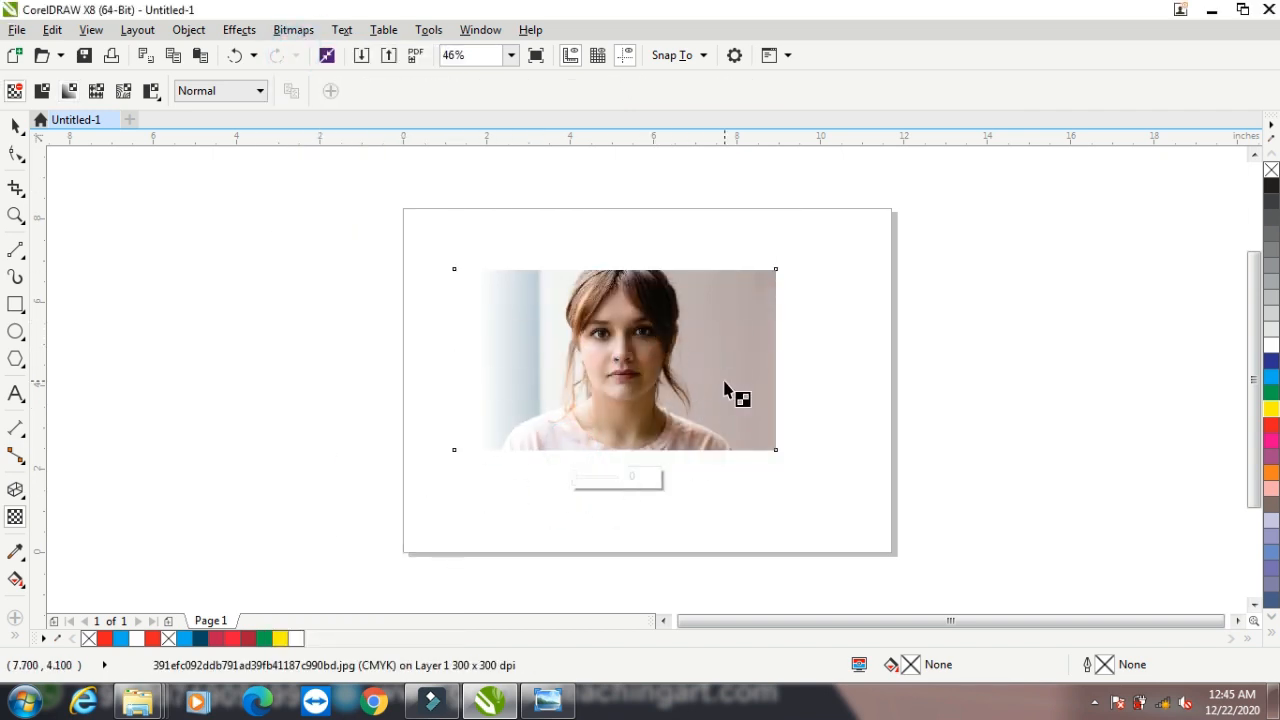
Step: Fade the photo out toward its right edge, and convert it to a 300 dpi CMYK bitmap with a transparent background
drag(677, 350, 742, 352)
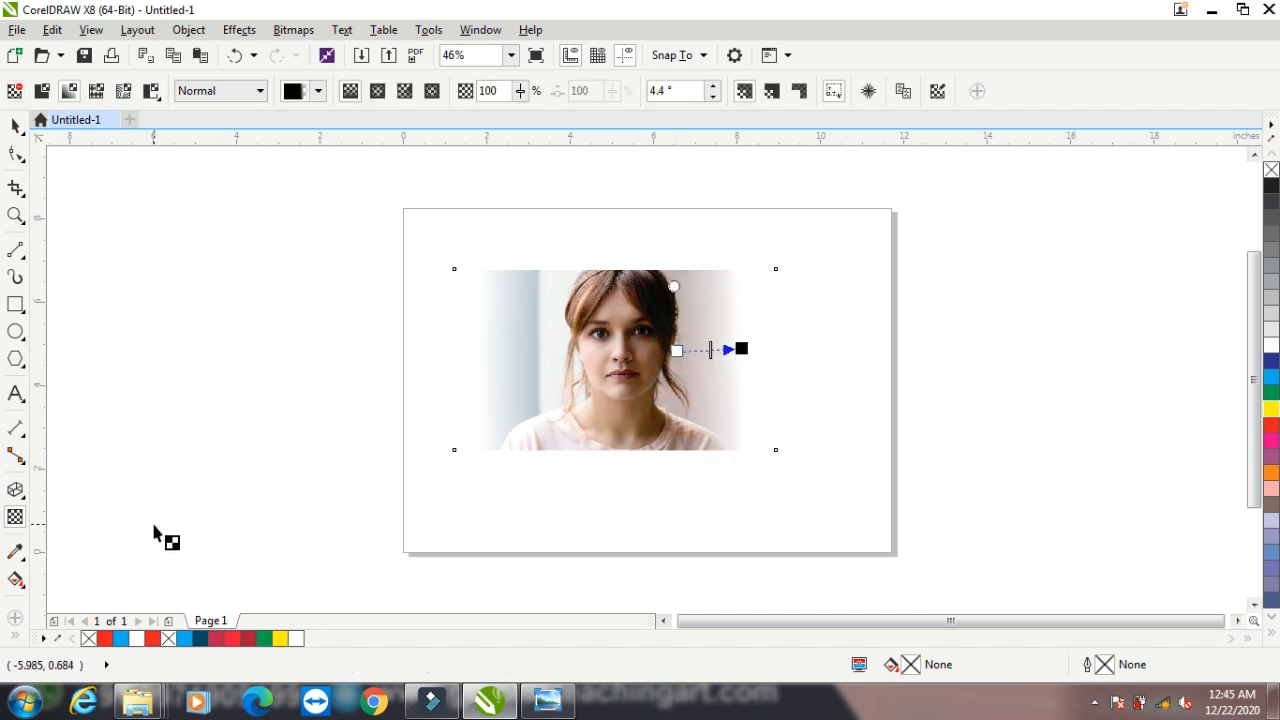
click(295, 32)
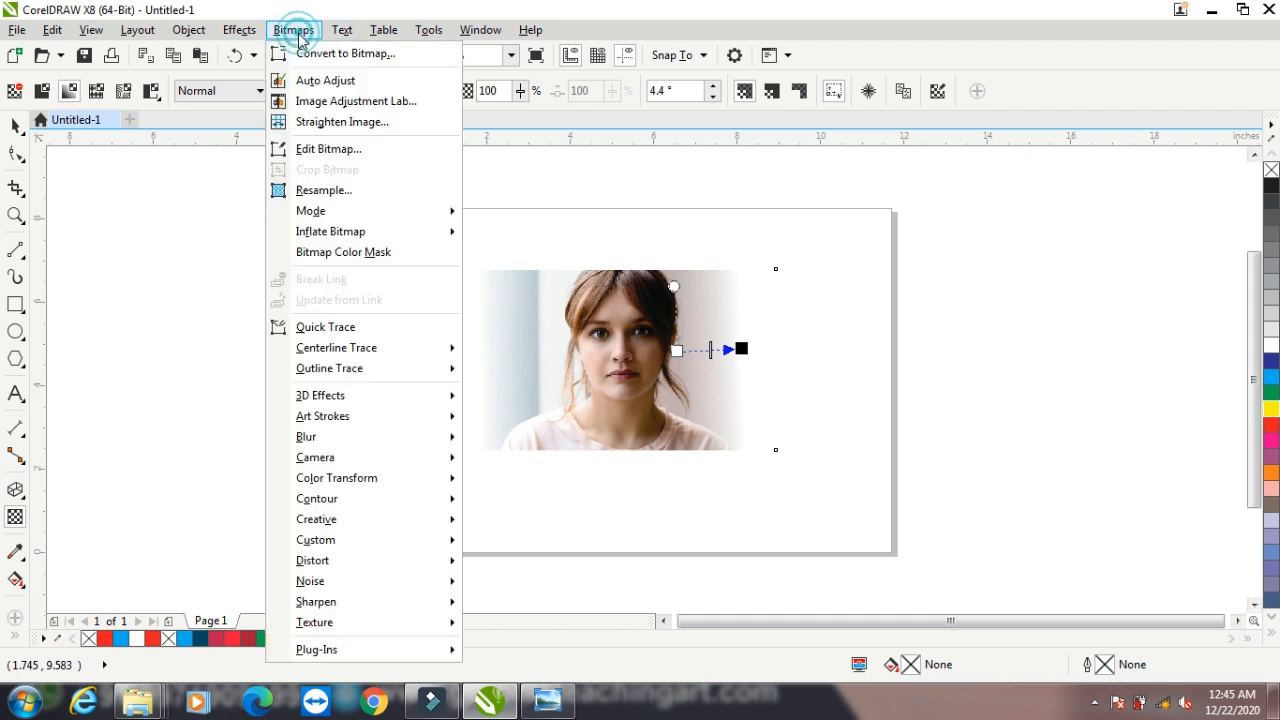
click(316, 58)
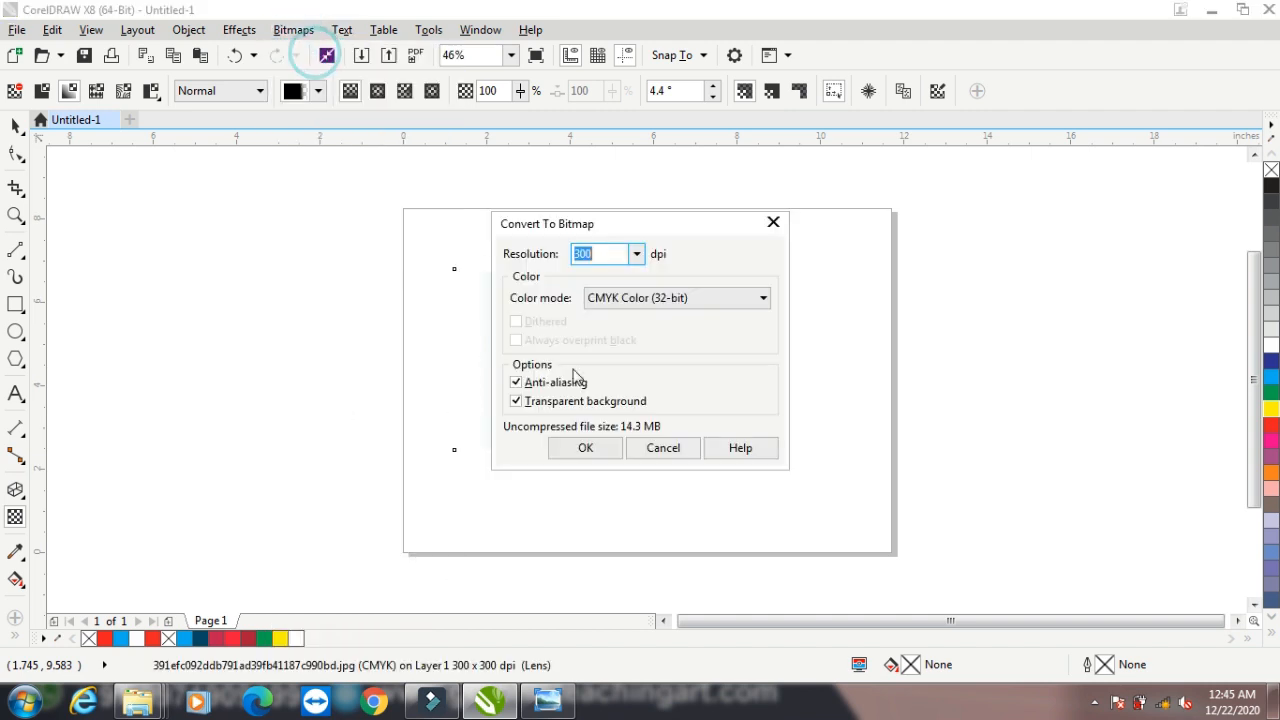
click(590, 452)
Step: Fade the photo out toward its bottom edge with a linear transparency, and delete the photo from the page
drag(614, 380, 616, 436)
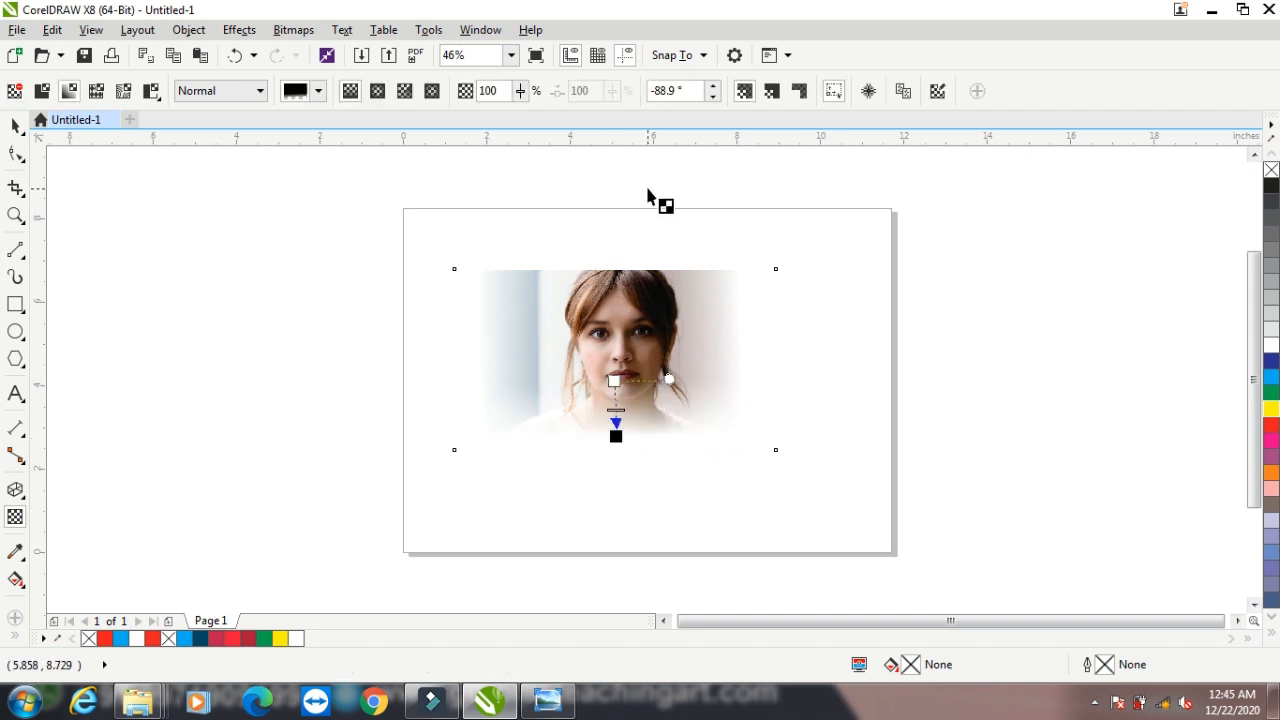
click(293, 31)
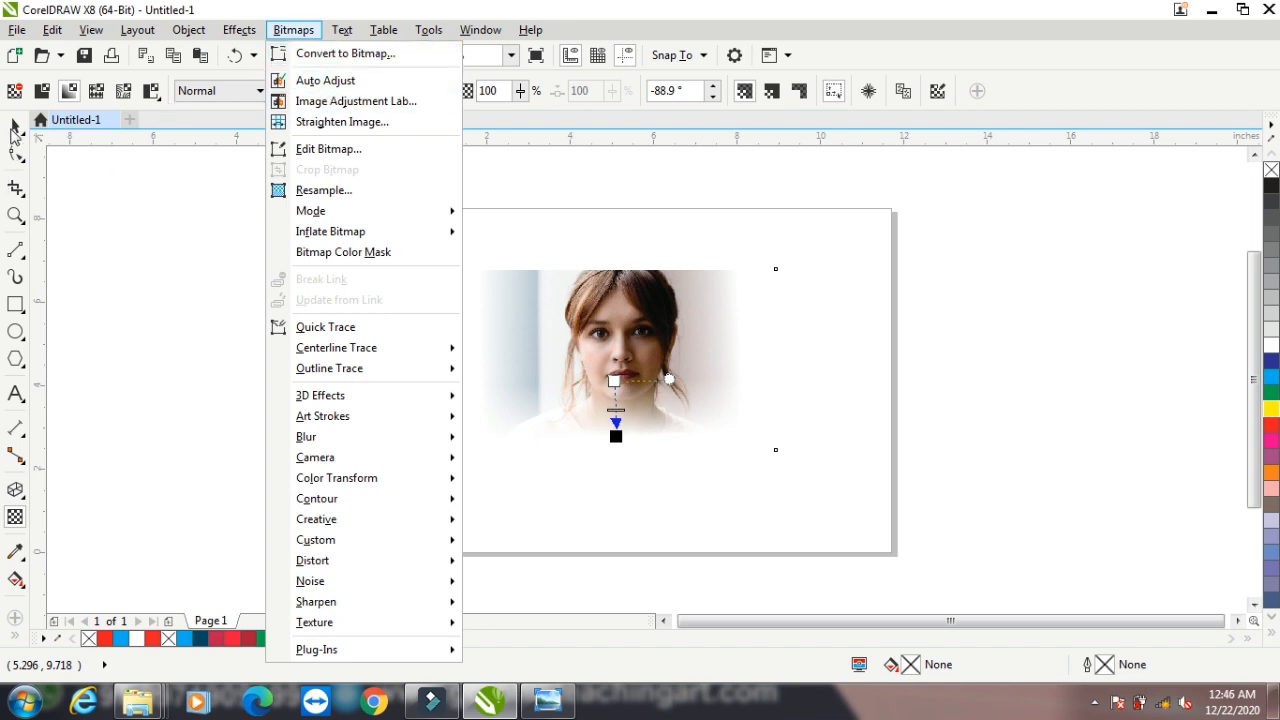
click(12, 128)
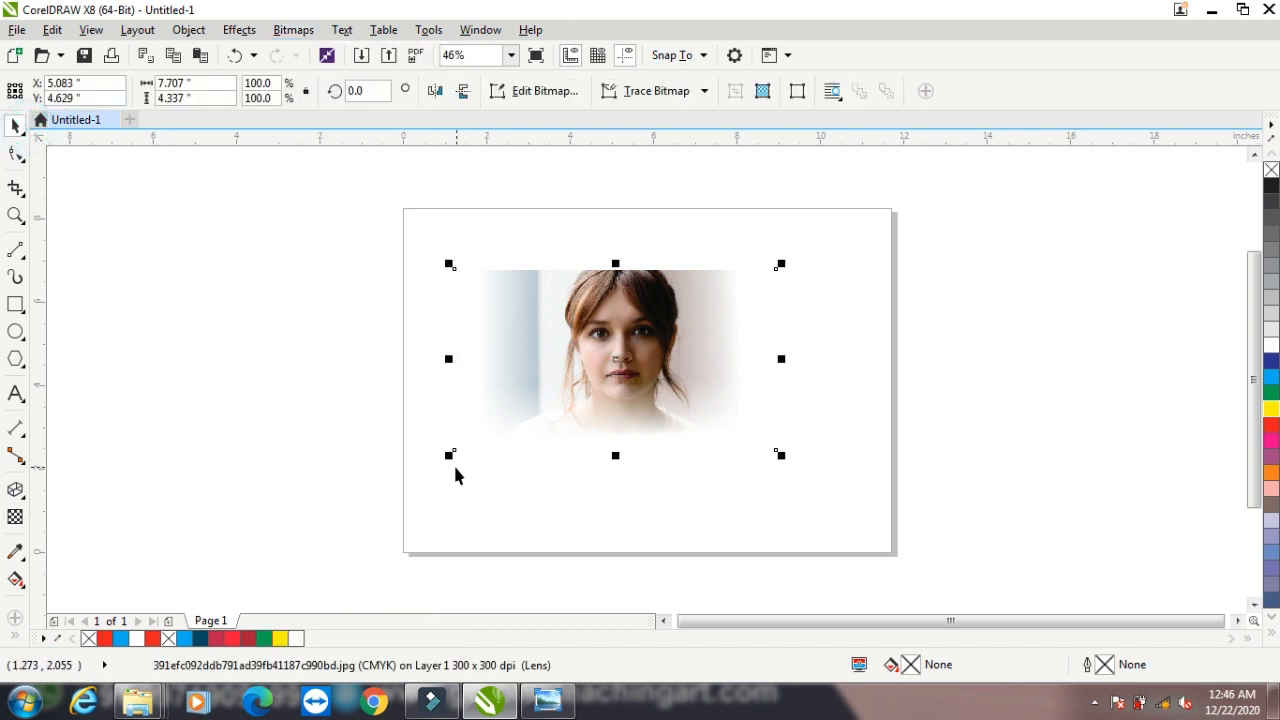
key(Delete)
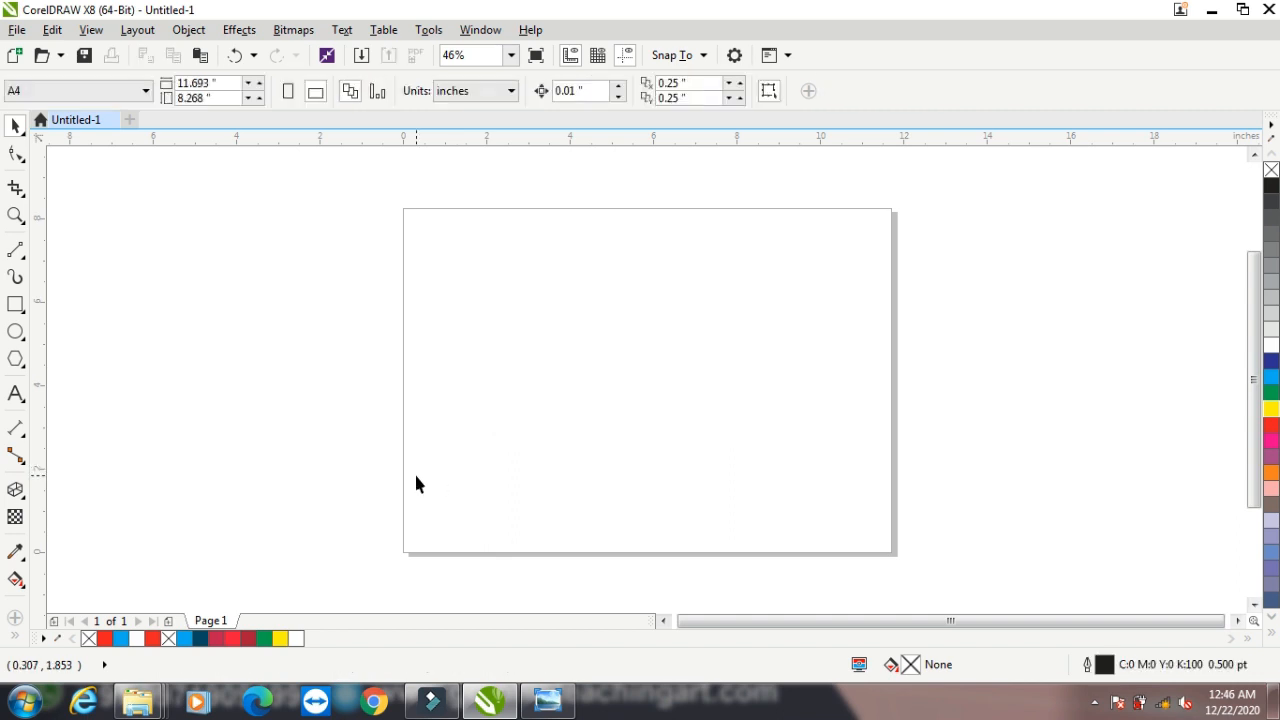
Step: Create a page-sized rectangle, fill it with cyan and remove its outline
double_click(15, 305)
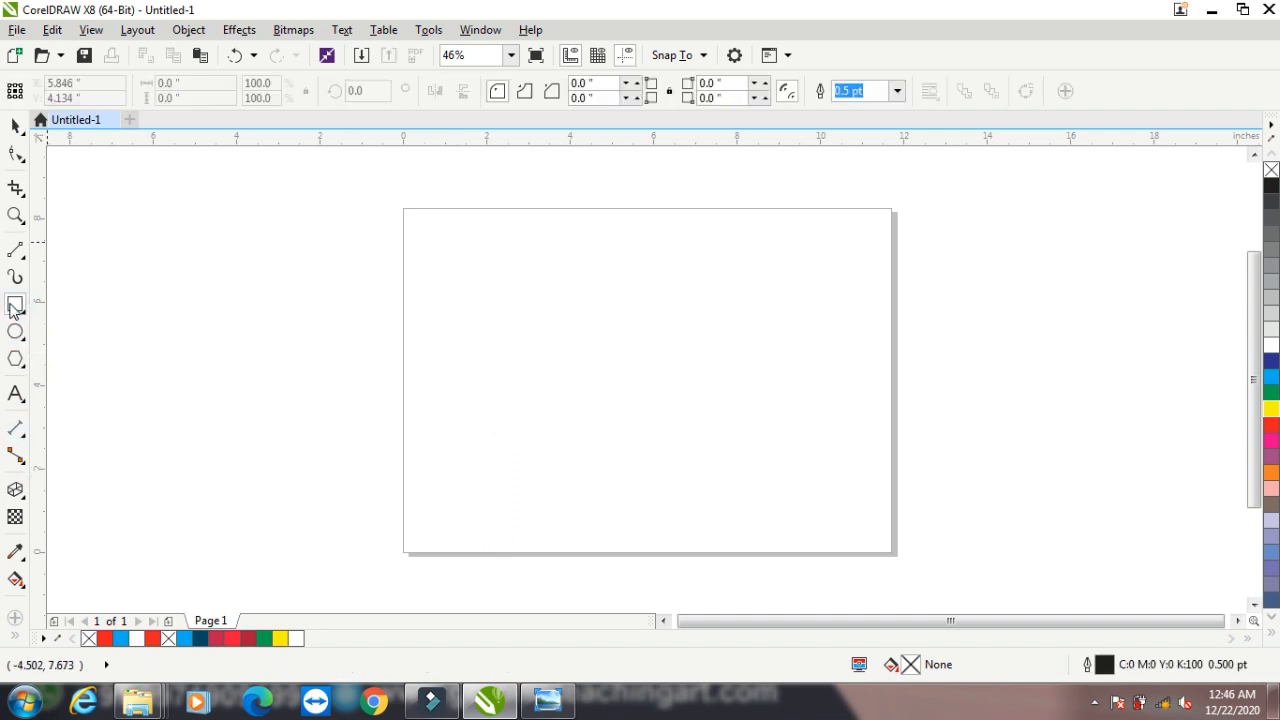
click(15, 128)
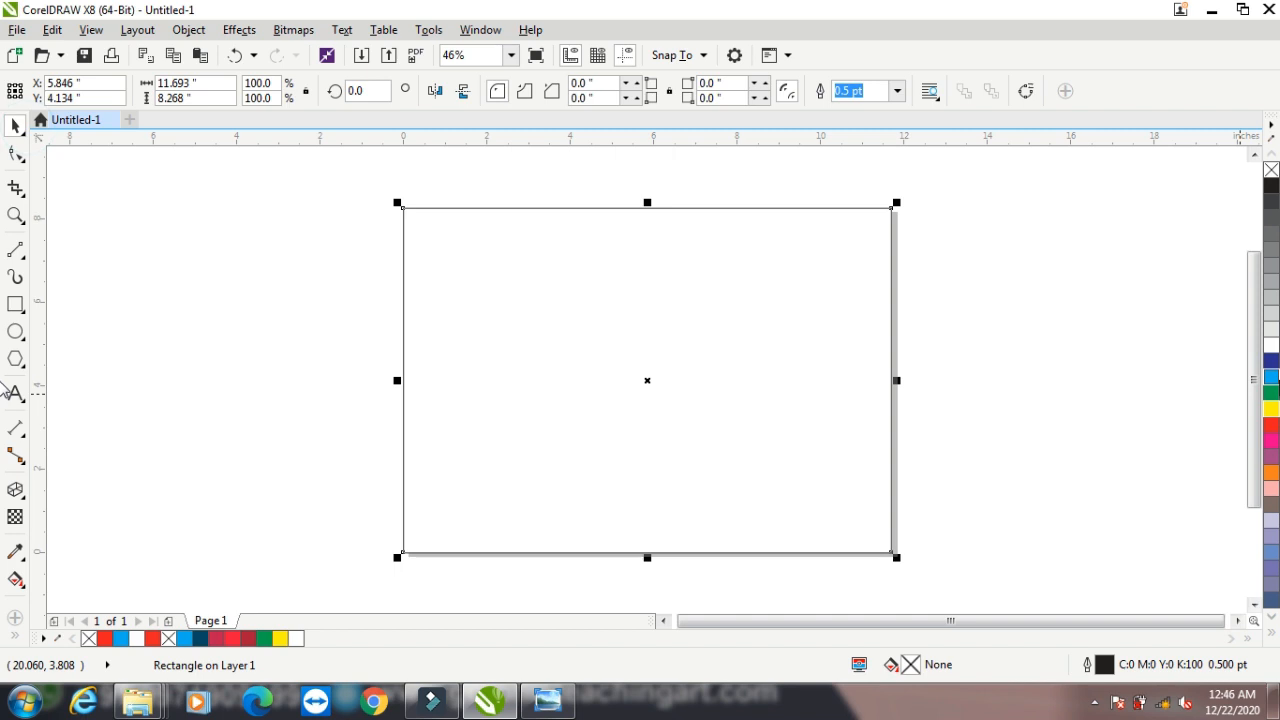
click(1271, 377)
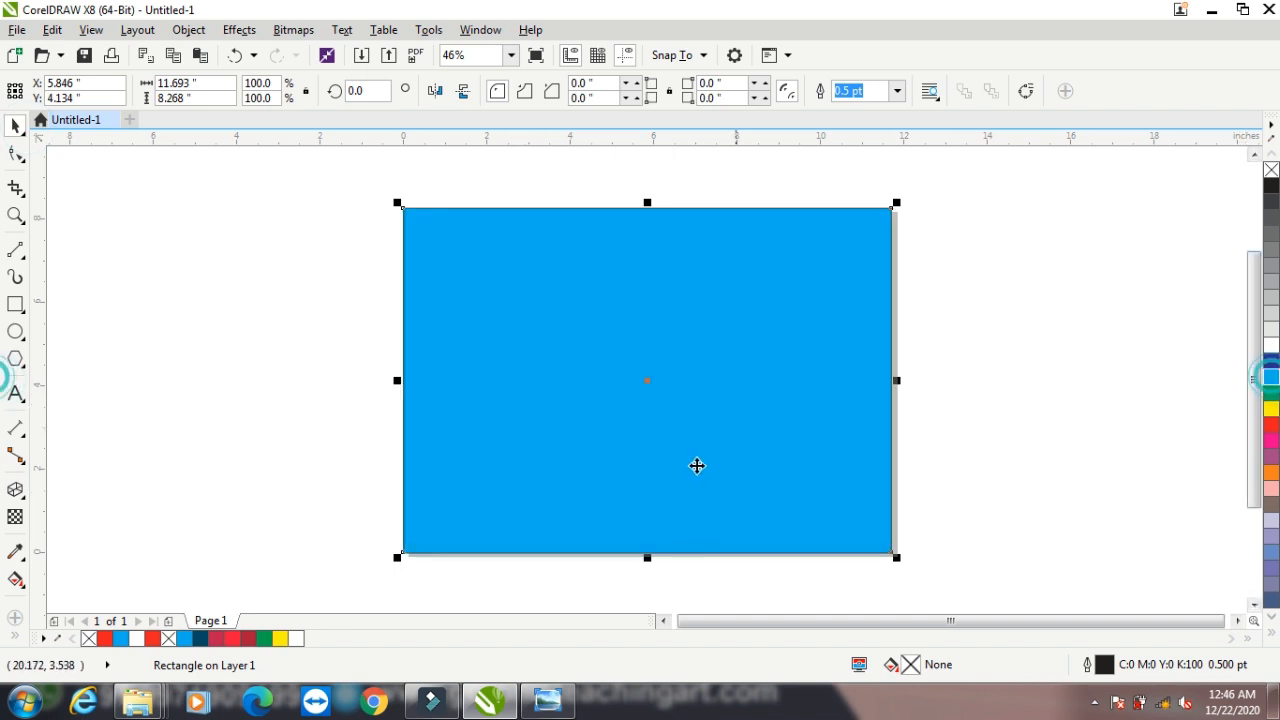
right_click(1271, 170)
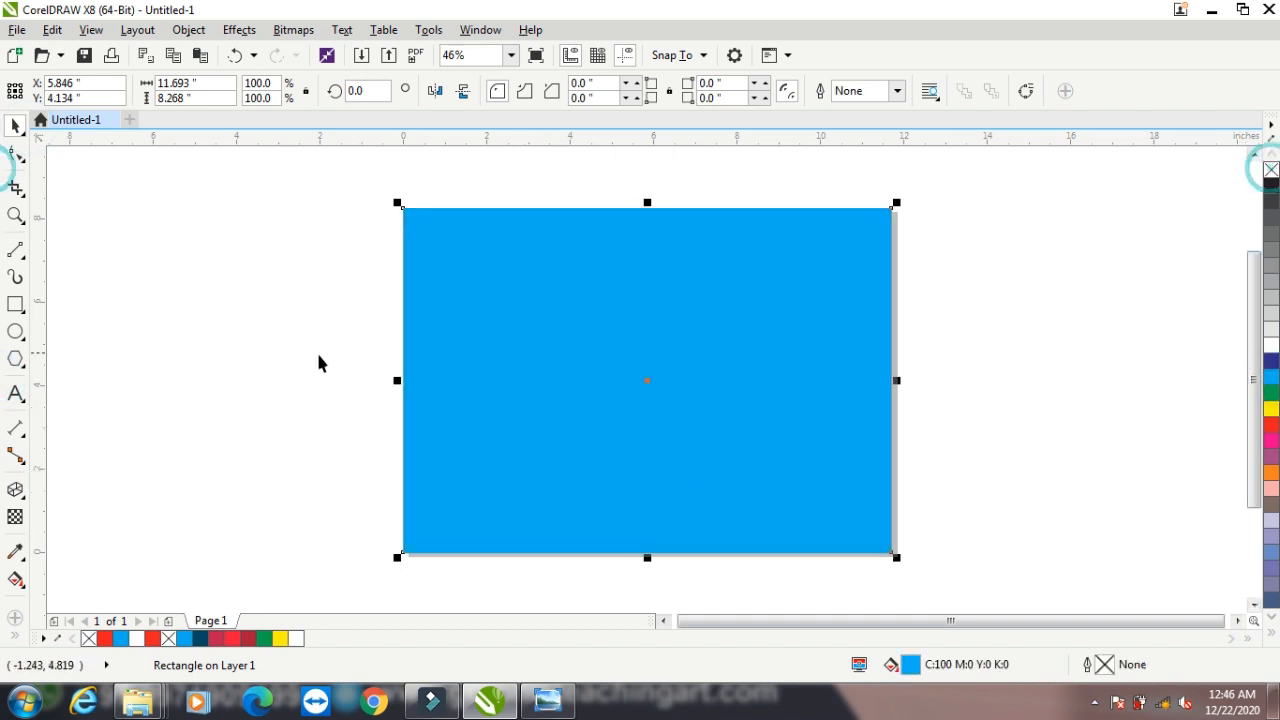
Step: Add the artistic text "DESIGN" beside the blue rectangle and enlarge it to about 153 pt
click(220, 329)
key(F8)
click(196, 376)
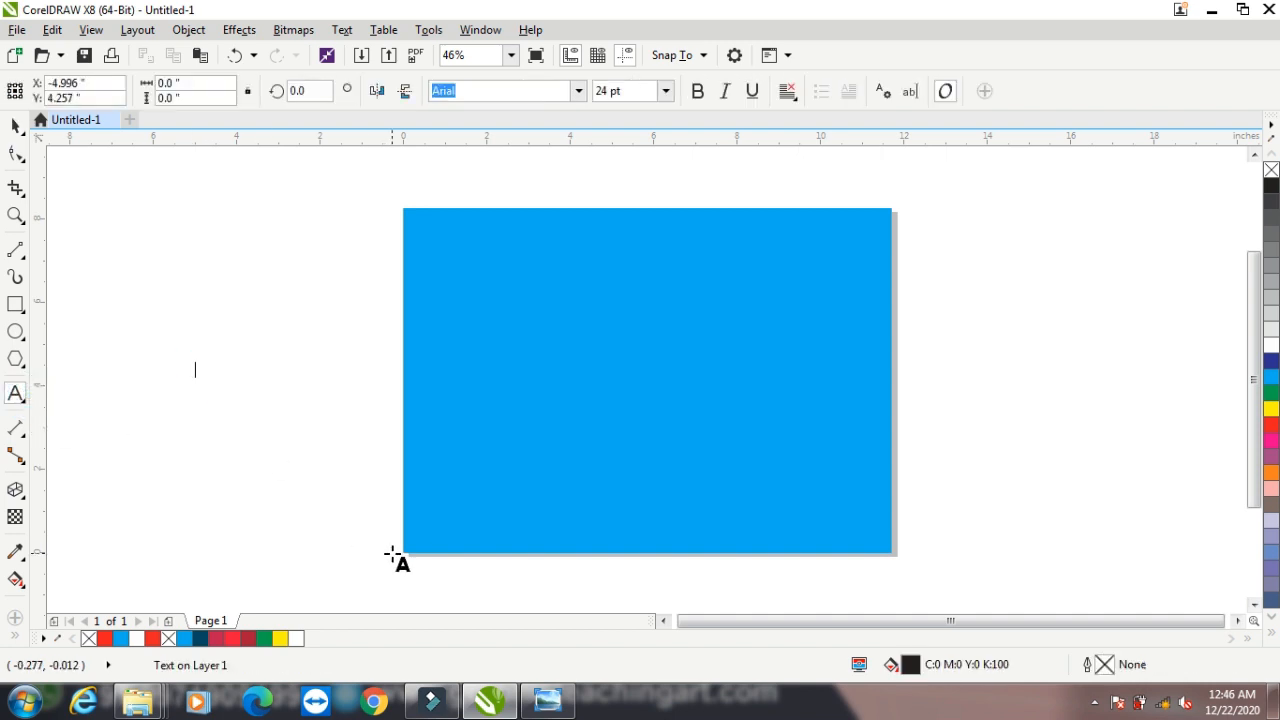
text(DESIGN)
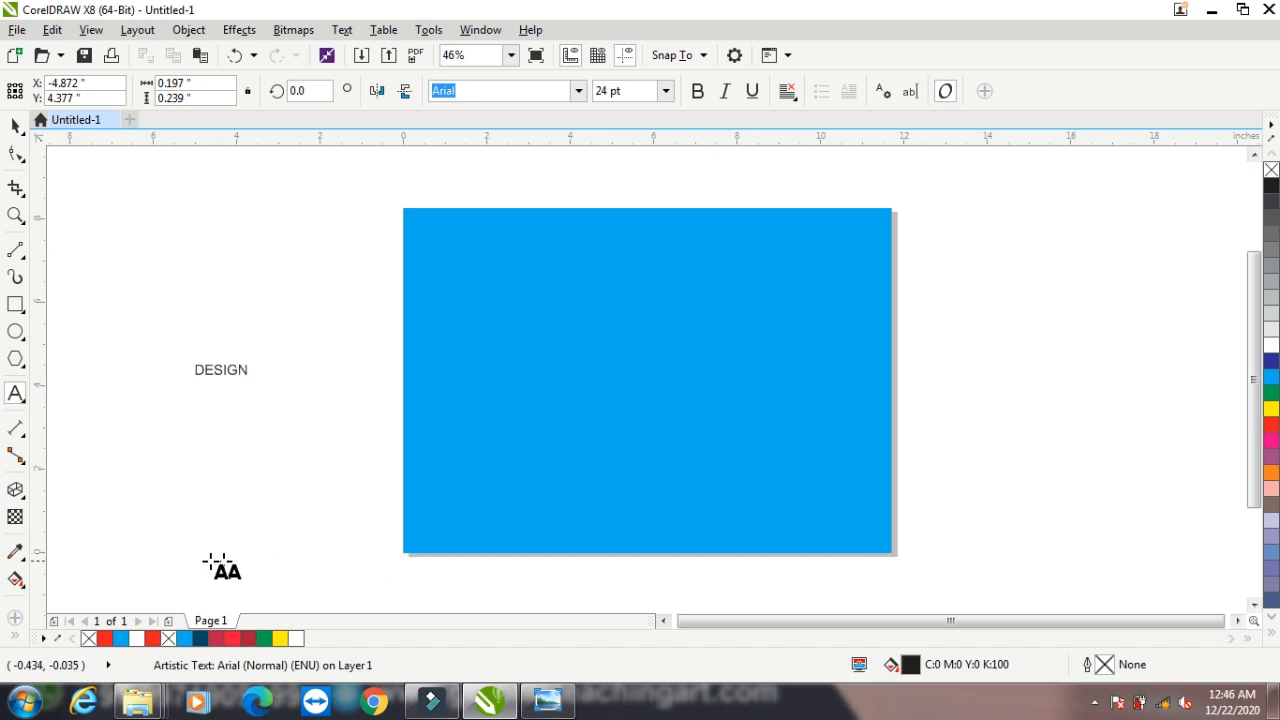
key(Escape)
click(13, 127)
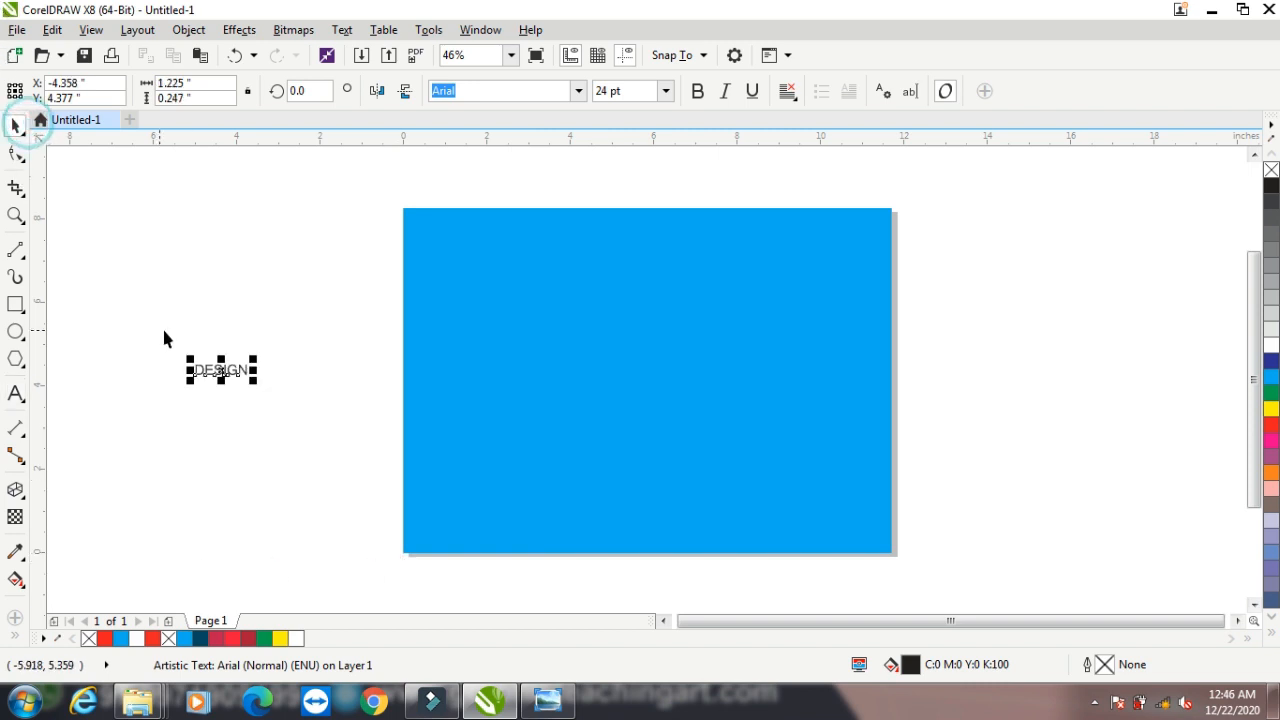
drag(253, 381, 518, 517)
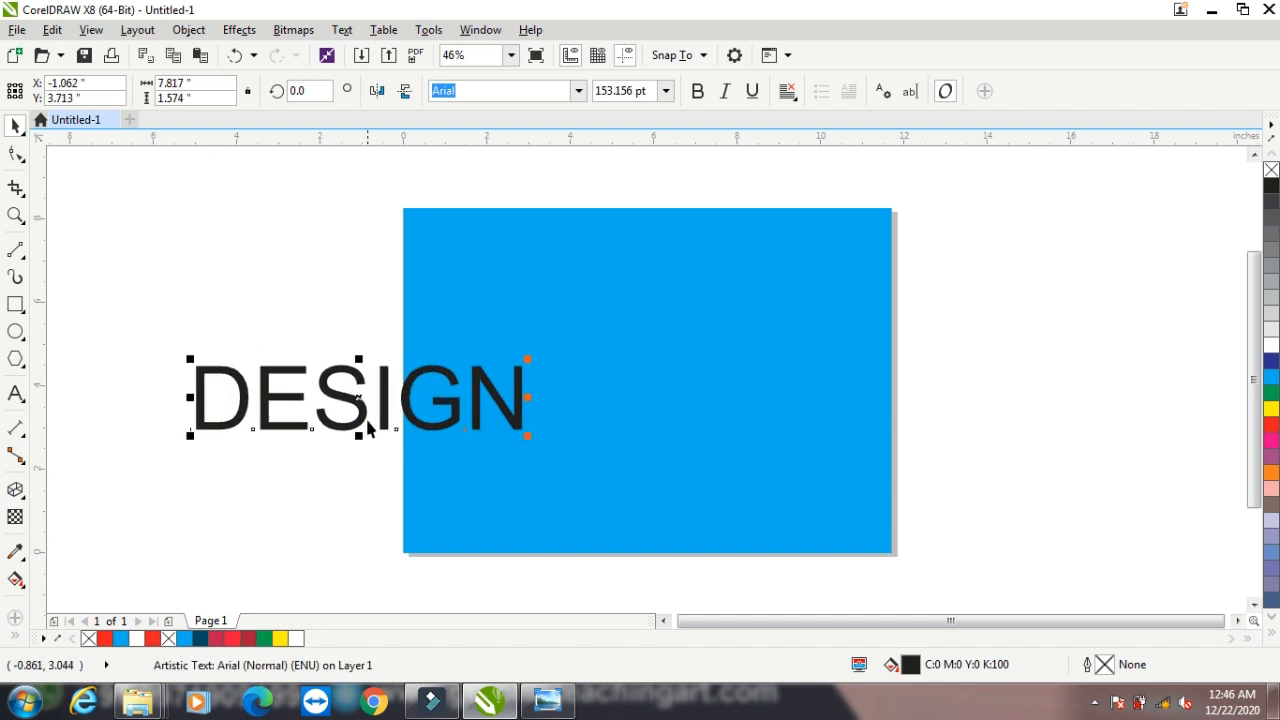
Step: Center the DESIGN text on the blue rectangle and rotate it counterclockwise by about 18.6 degrees
drag(359, 399, 651, 376)
click(651, 376)
drag(820, 339, 814, 286)
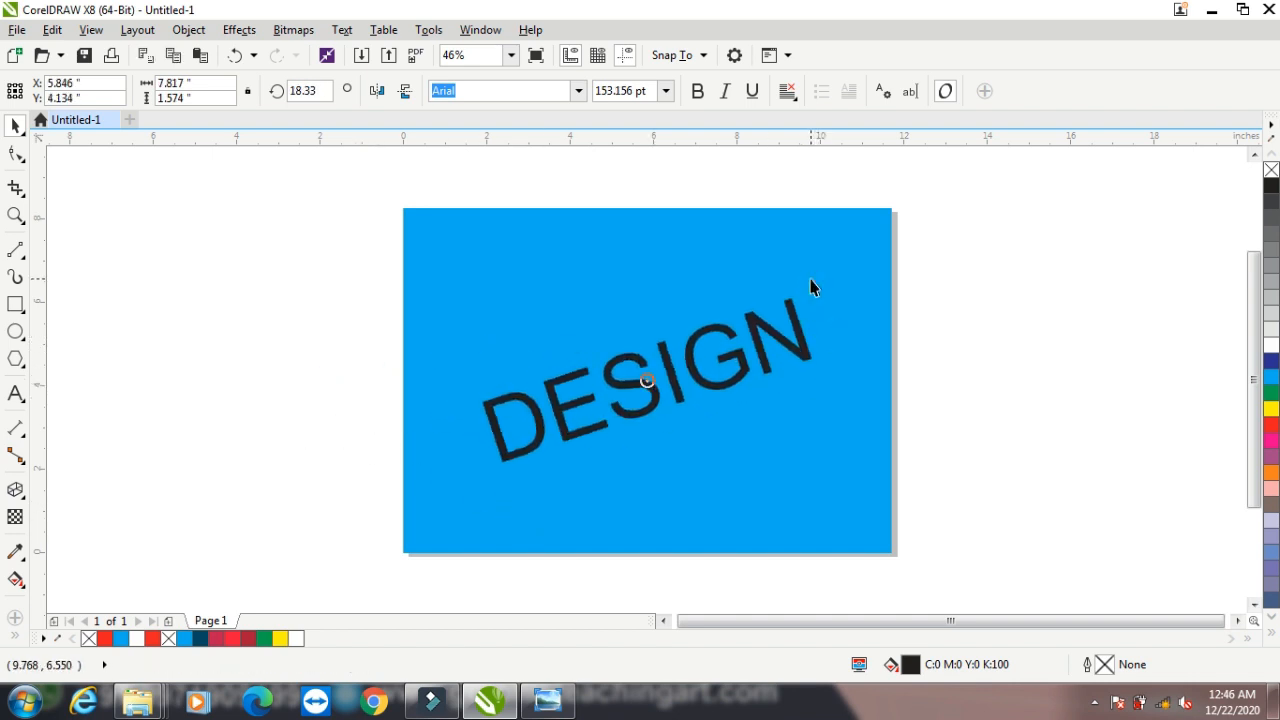
Step: Fill the rotated DESIGN text with white
click(982, 275)
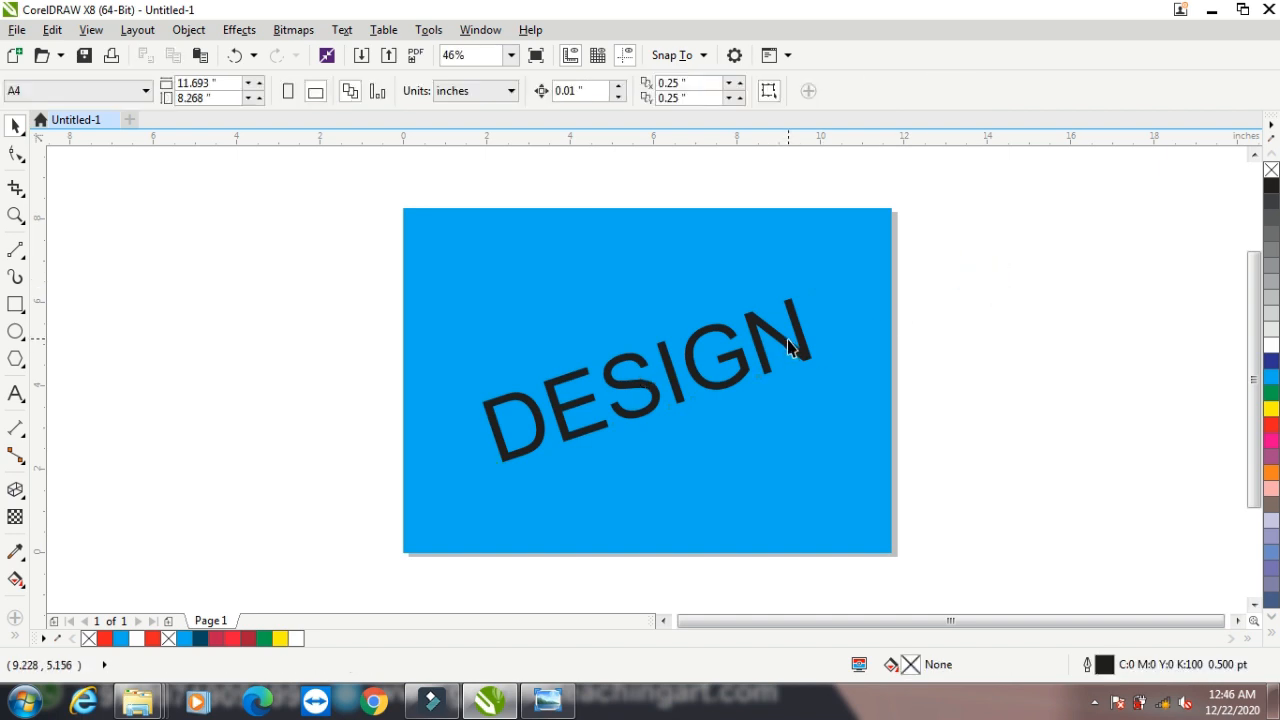
click(790, 347)
click(1272, 346)
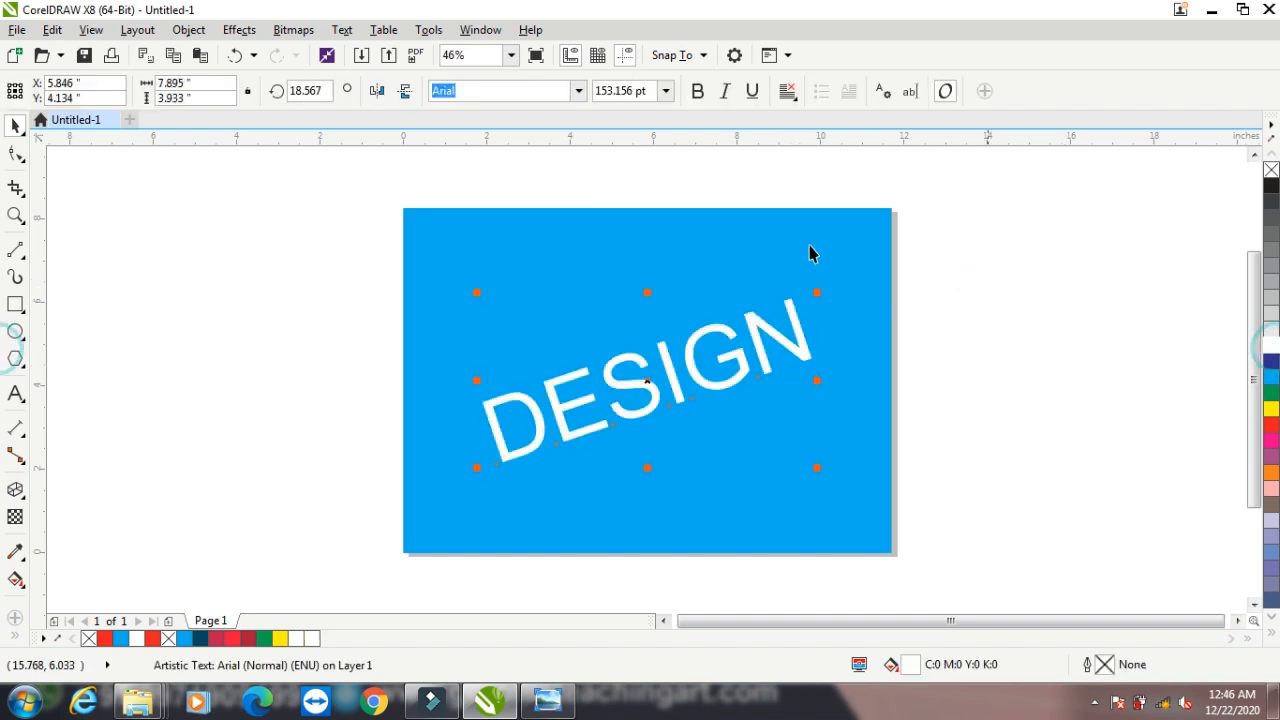
Step: Fade the DESIGN text out from the E past the S, and replace the fade with a uniform transparency of 50
click(15, 518)
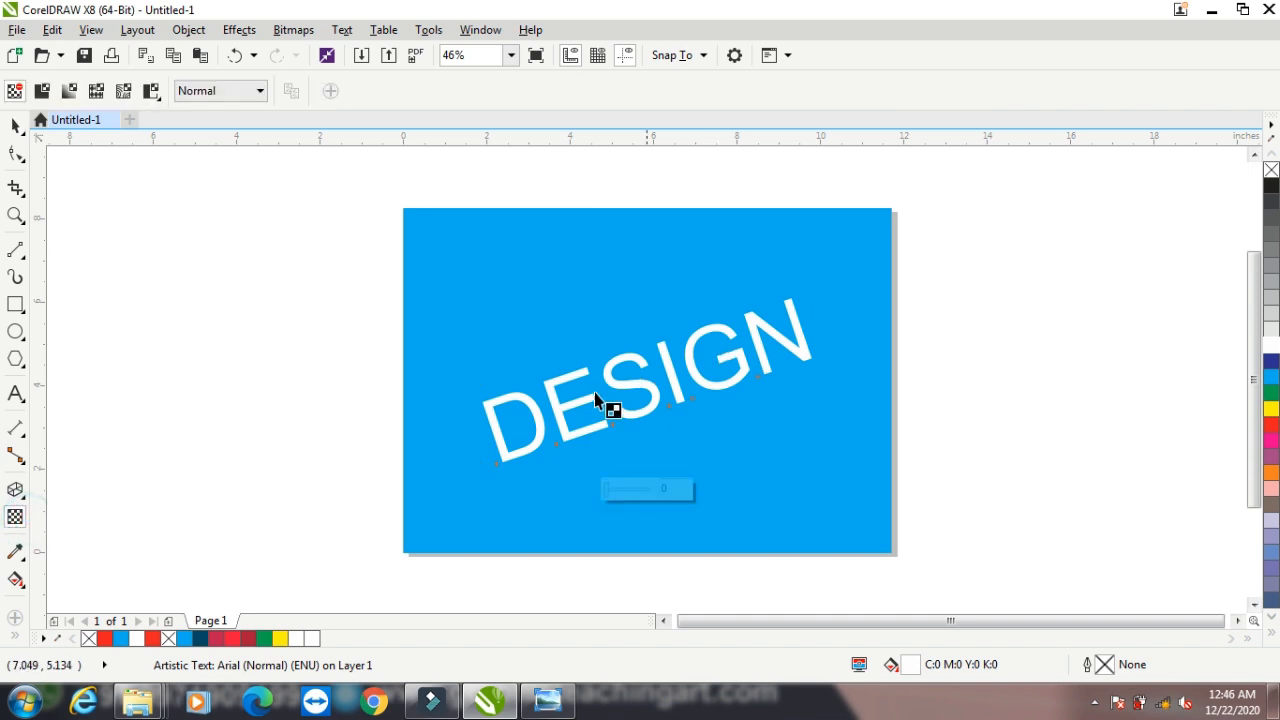
drag(572, 399, 672, 370)
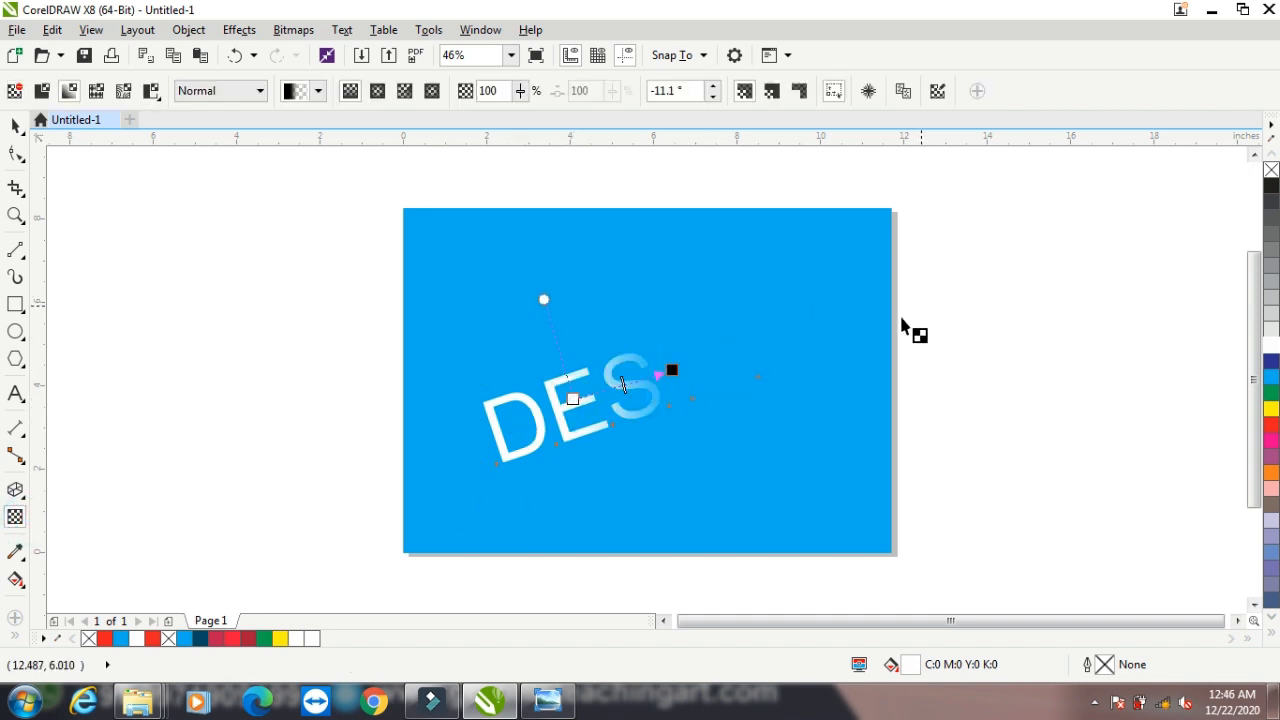
click(42, 92)
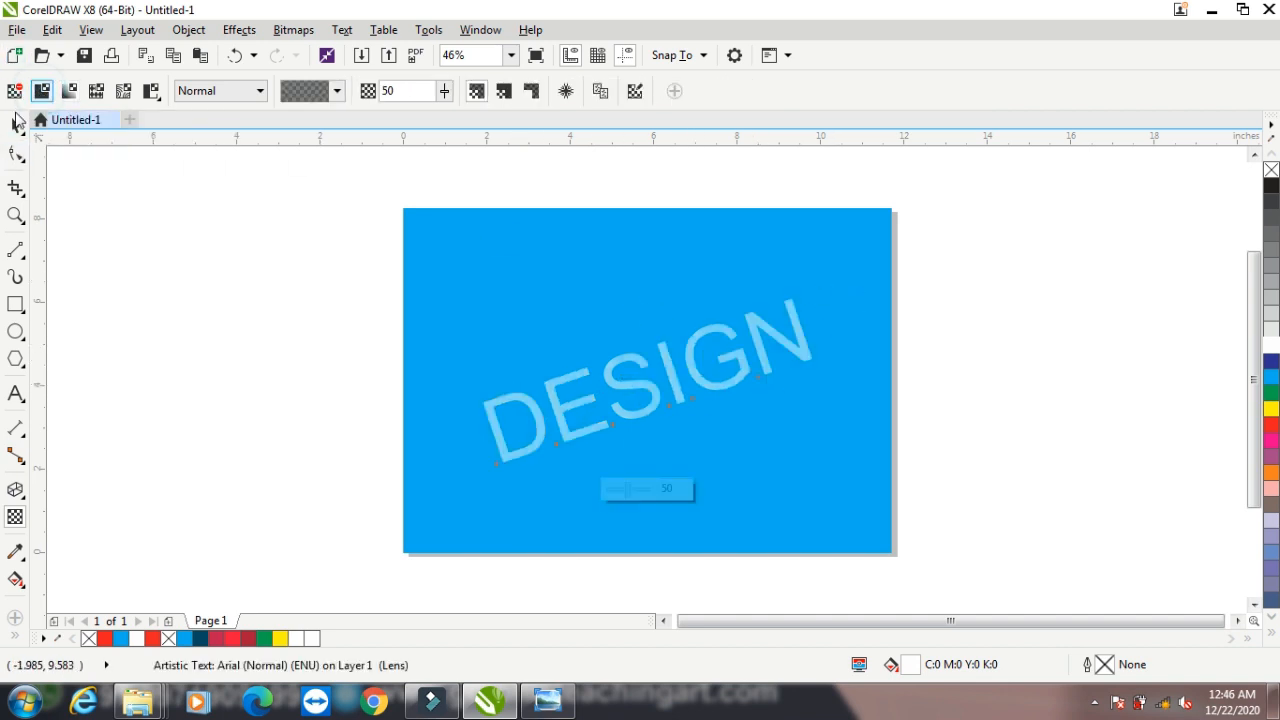
Step: Raise the uniform transparency of the DESIGN text to 83 and deselect it
click(442, 92)
drag(439, 111, 507, 121)
click(444, 91)
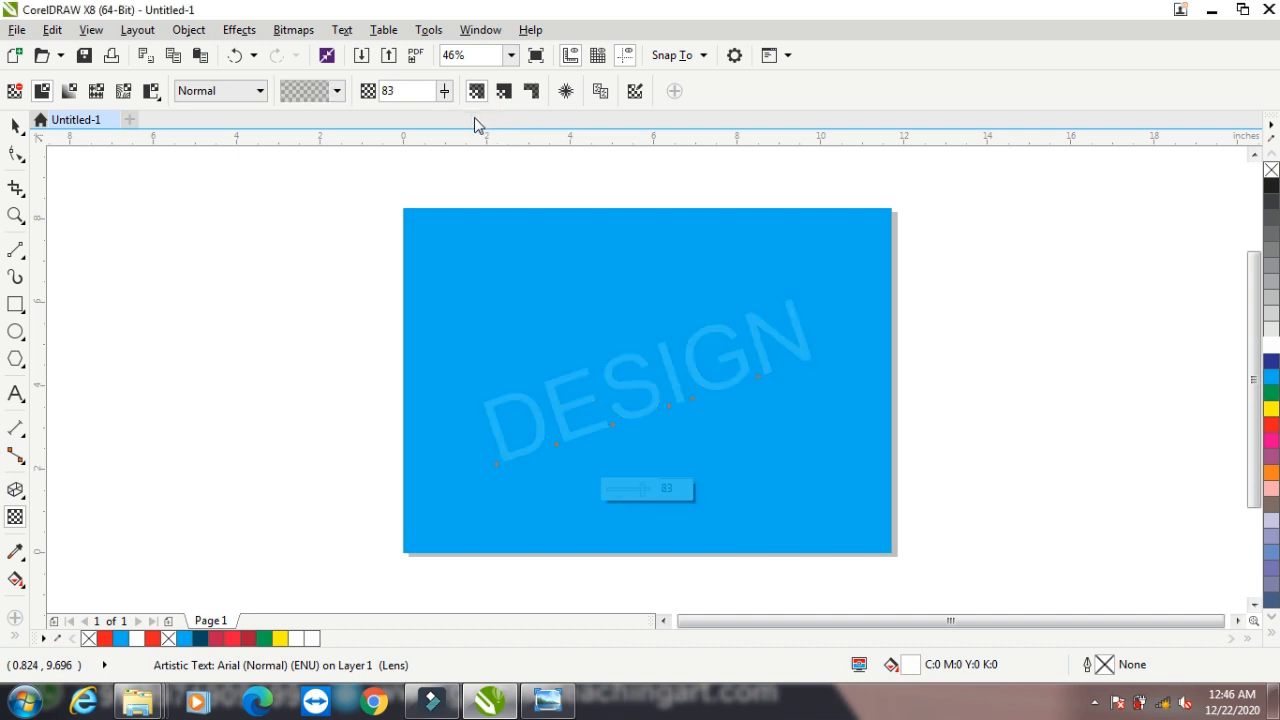
click(14, 126)
click(256, 281)
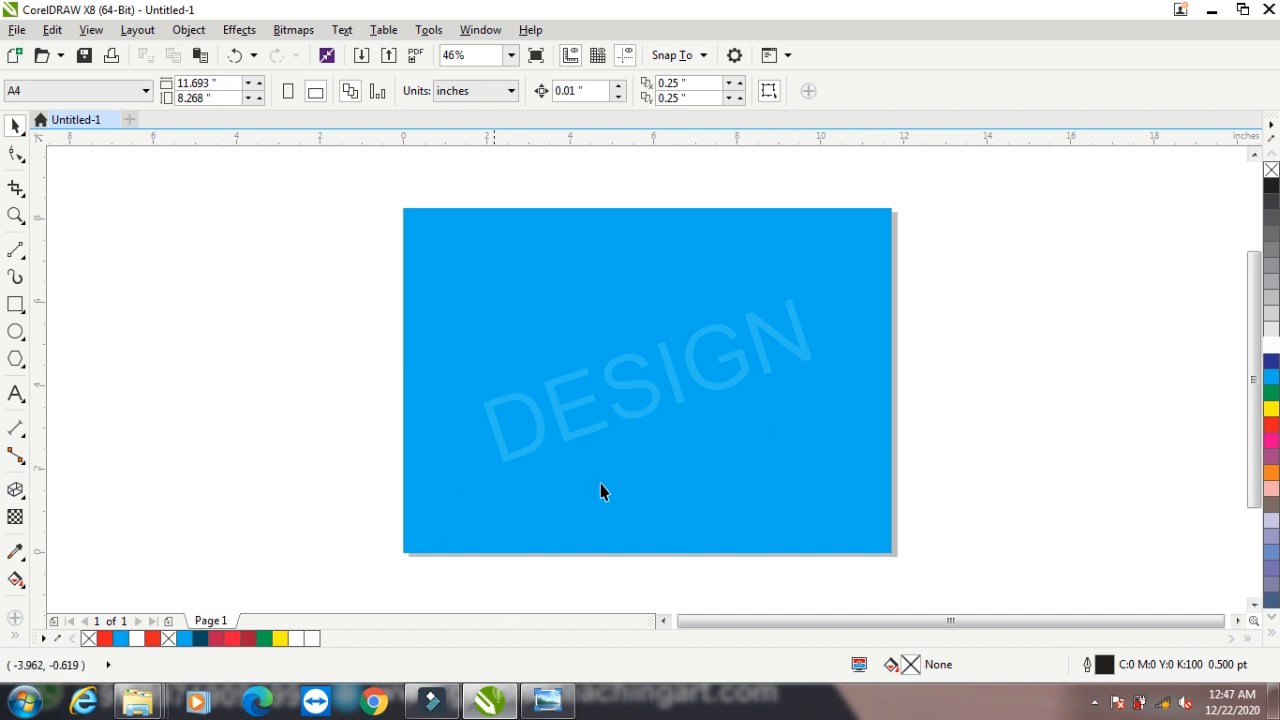
Step: Delete the blue background with its text, and draw a cyan-filled rectangle about 8.02 by 1.28 inches without an outline
drag(392, 198, 925, 590)
key(Delete)
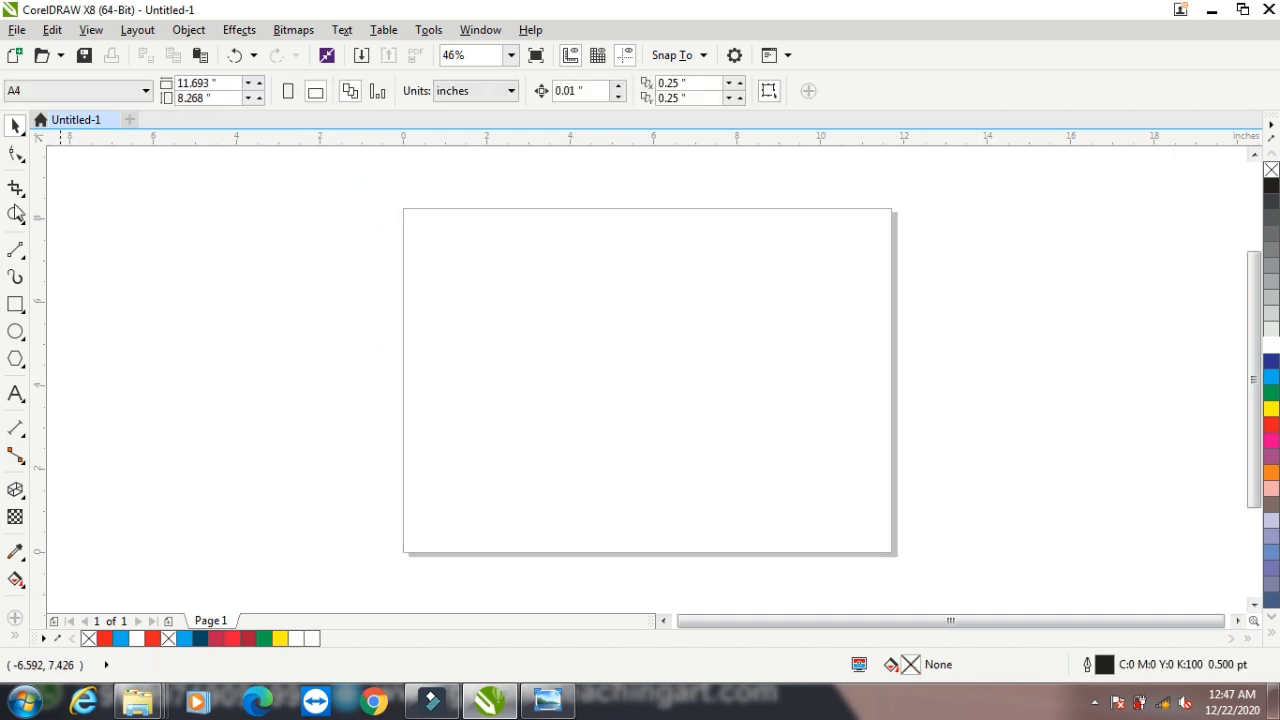
click(15, 305)
drag(473, 320, 808, 372)
click(1264, 376)
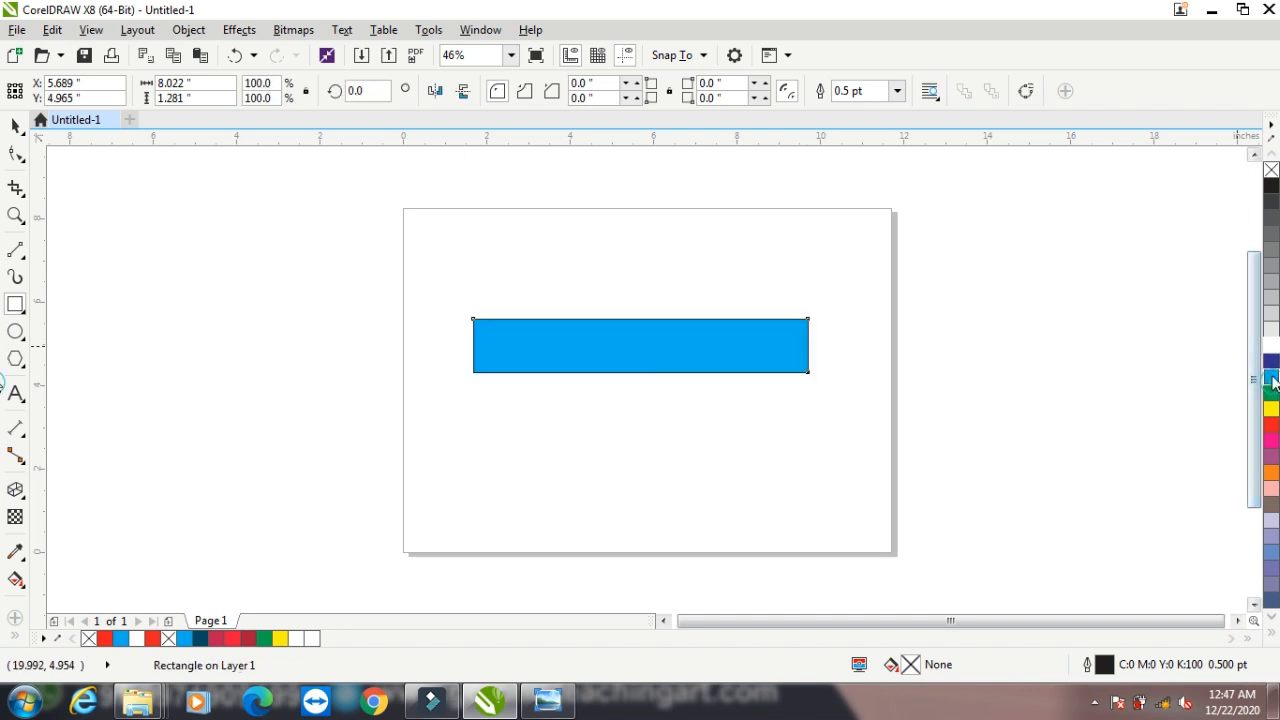
right_click(1271, 170)
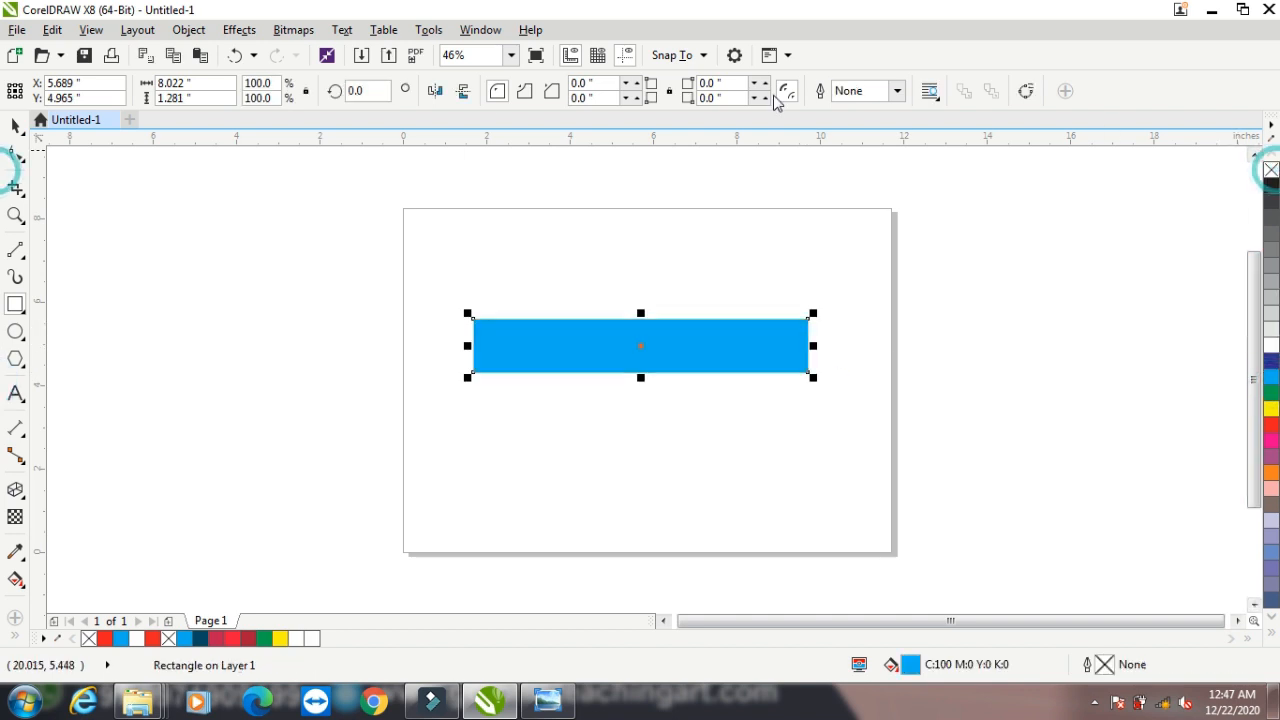
Step: Fade out the rectangle's right end with a linear transparency and convert it to a 300 dpi CMYK bitmap with transparent background
click(15, 517)
drag(738, 340, 795, 337)
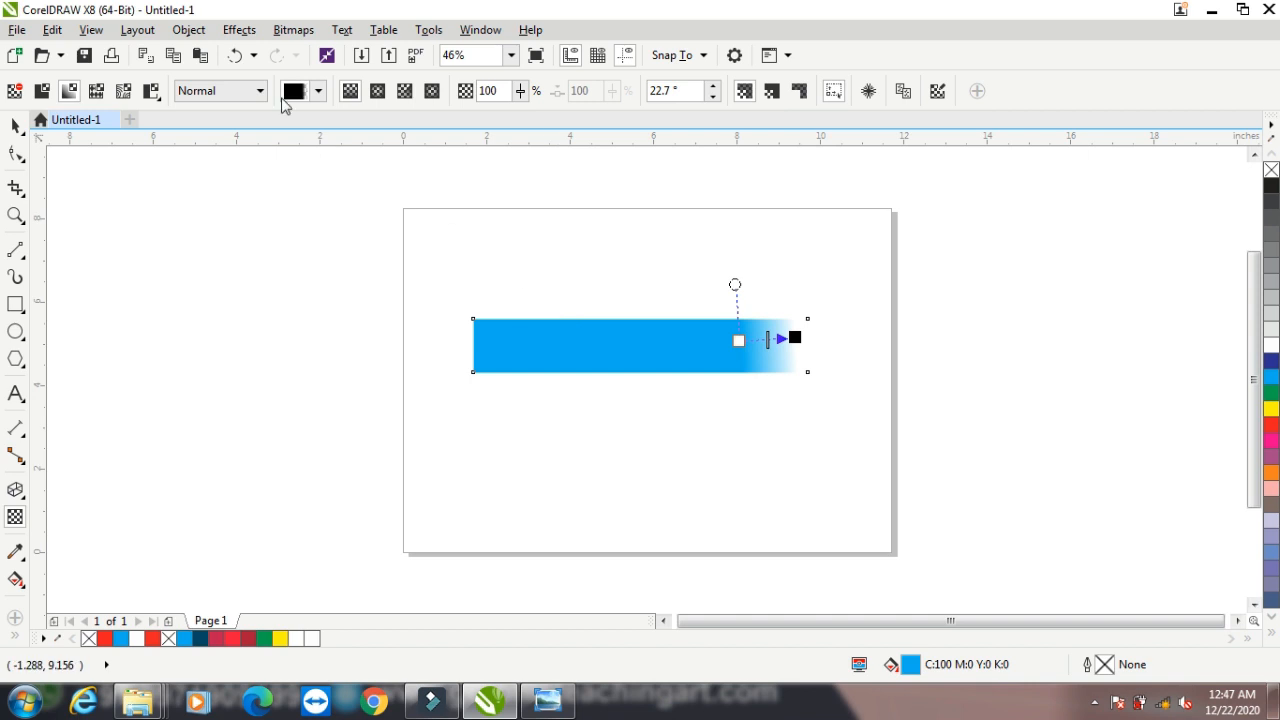
click(293, 29)
click(303, 54)
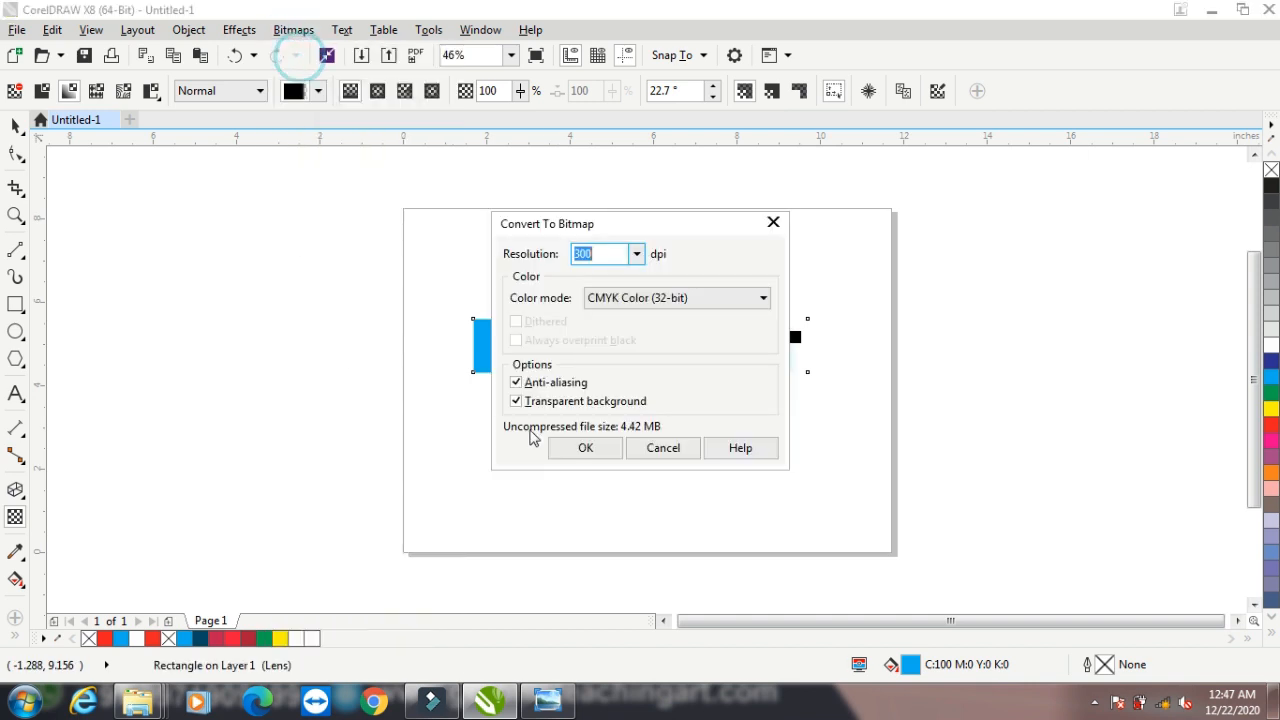
click(584, 446)
Step: Fade out the left end of the blue bitmap with a linear transparency and deselect it
drag(539, 342, 476, 342)
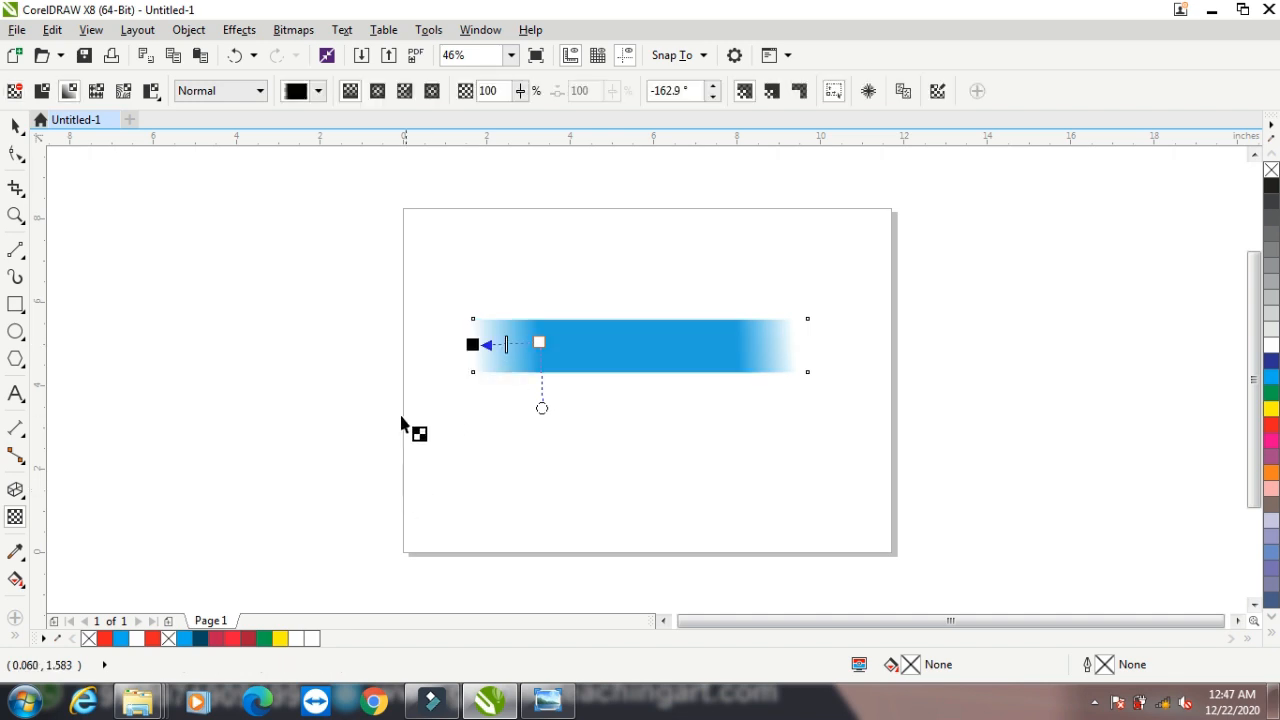
click(16, 125)
click(197, 409)
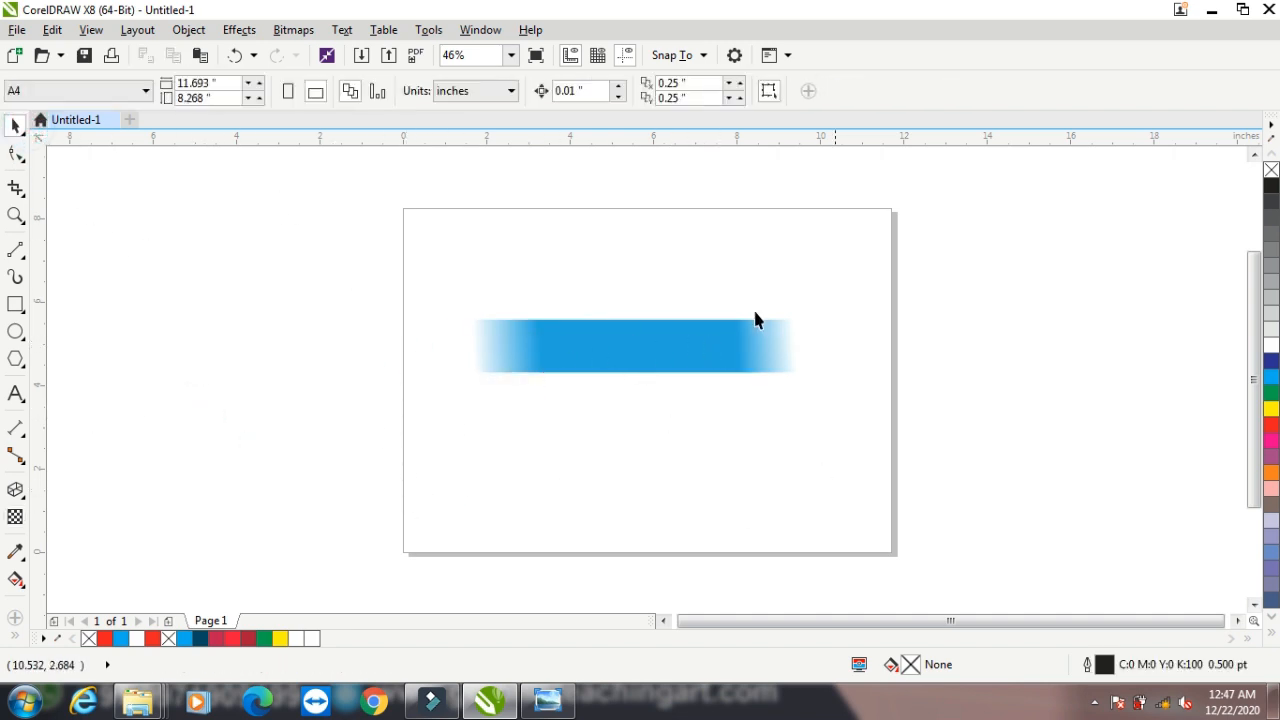
Step: Delete the faded blue bitmap, and import the photo 391efc092ddb791ad39fb41187c990bd onto the page at about 9.8 by 5.51 inches
click(668, 347)
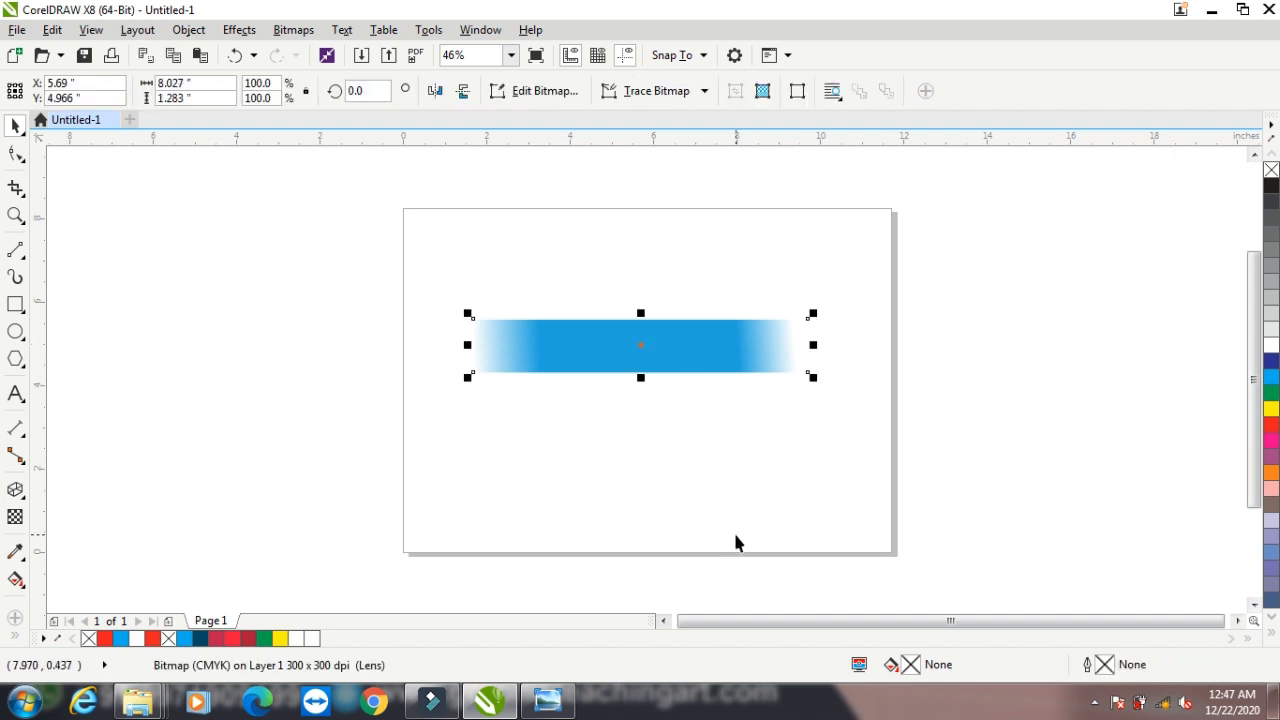
key(Delete)
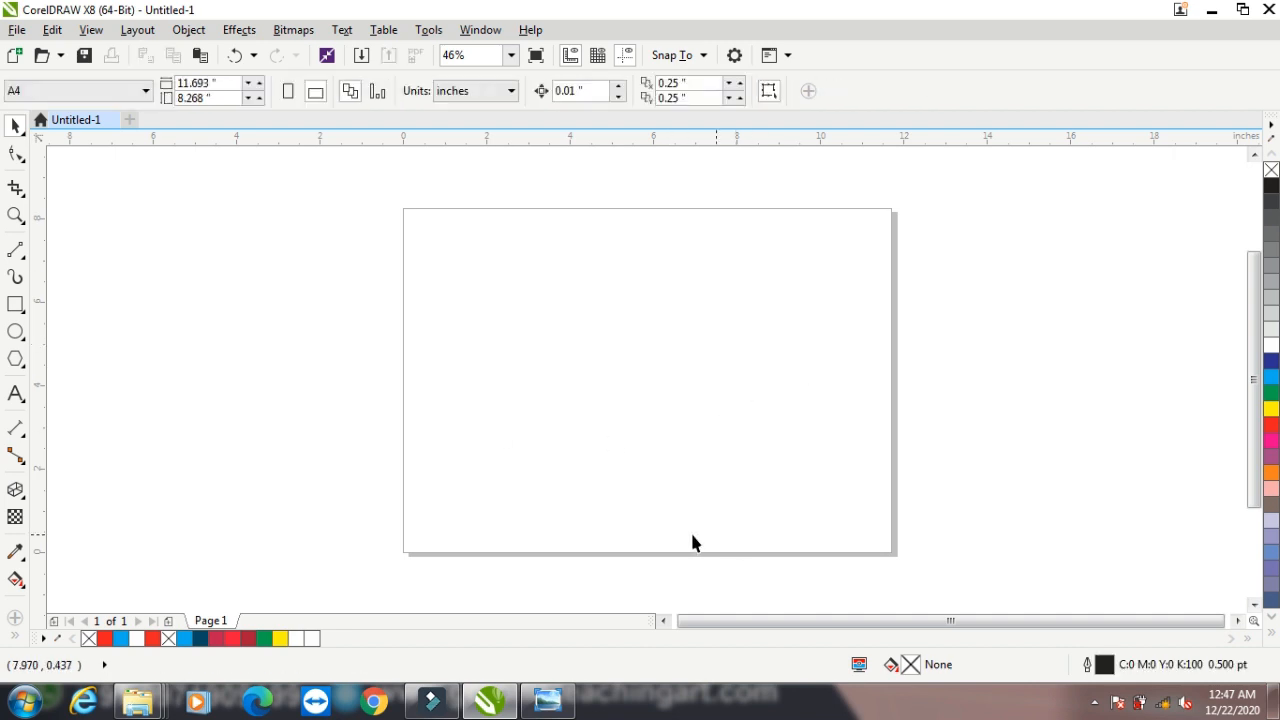
right_click(139, 243)
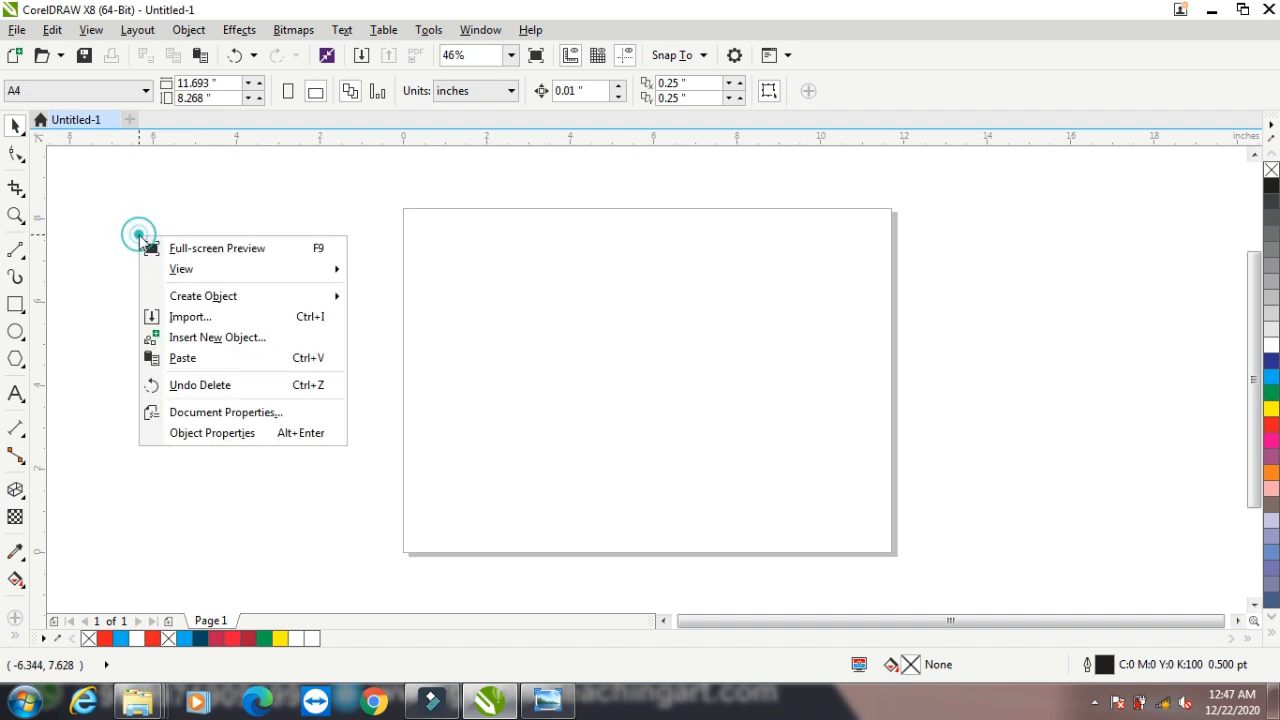
click(180, 316)
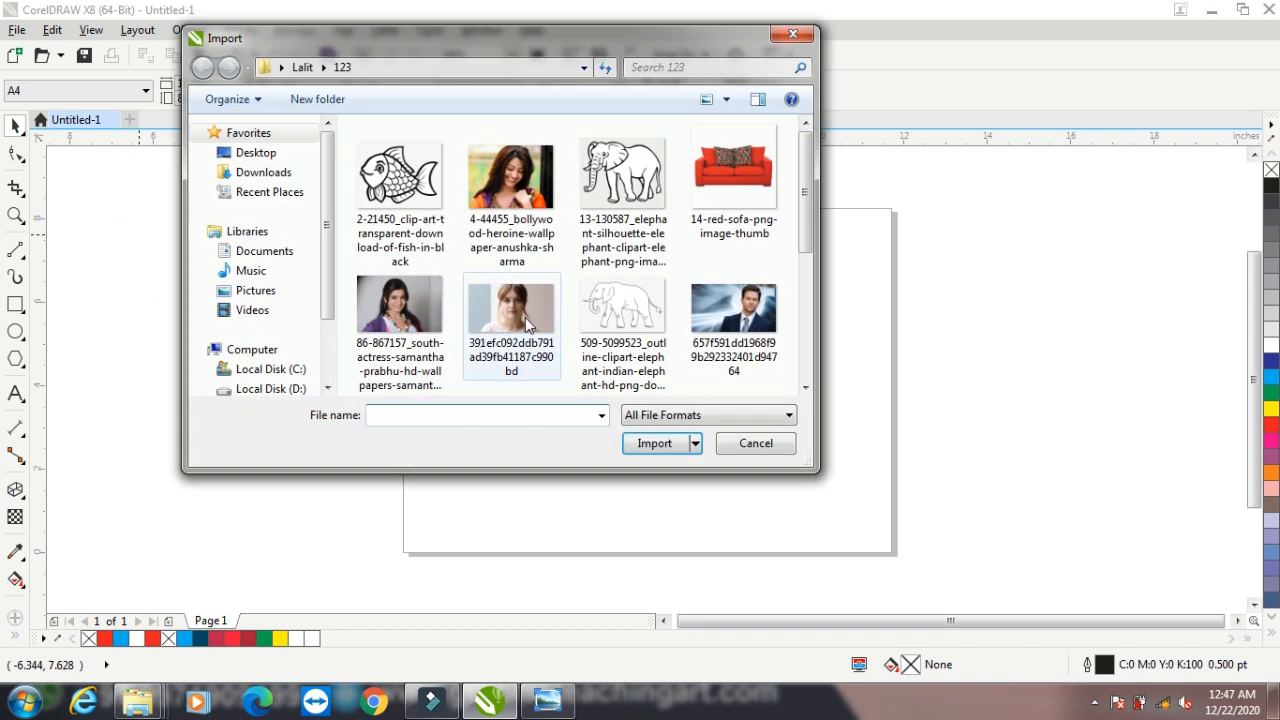
click(535, 355)
click(648, 435)
drag(427, 238, 846, 586)
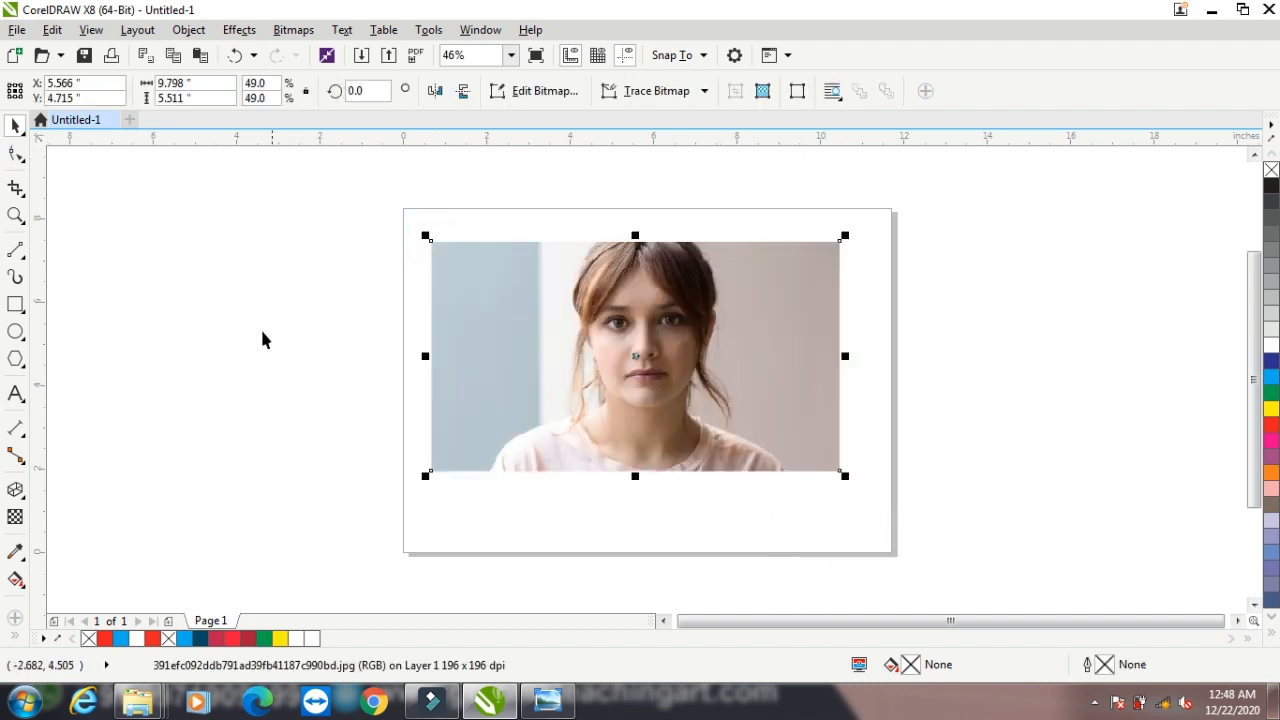
Step: Draw a white-filled rectangle about 8.52 by 4.88 inches over the photo, without an outline
click(15, 304)
drag(455, 256, 810, 461)
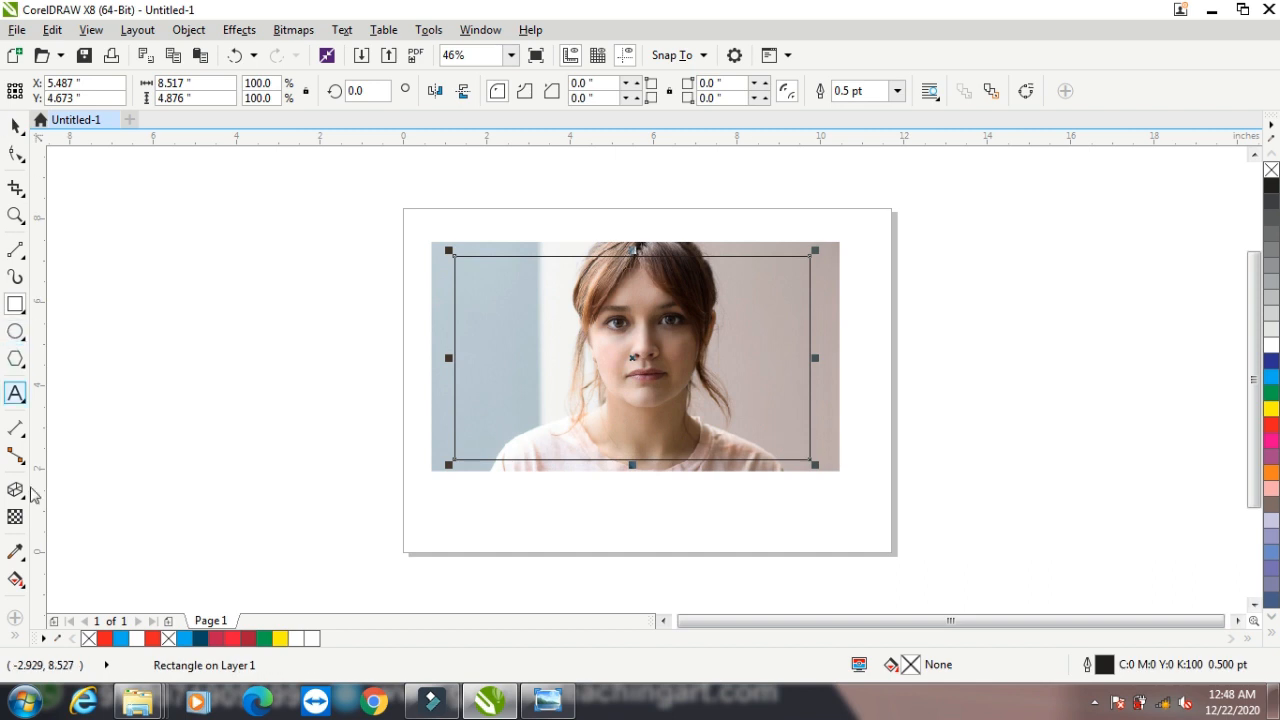
click(1271, 345)
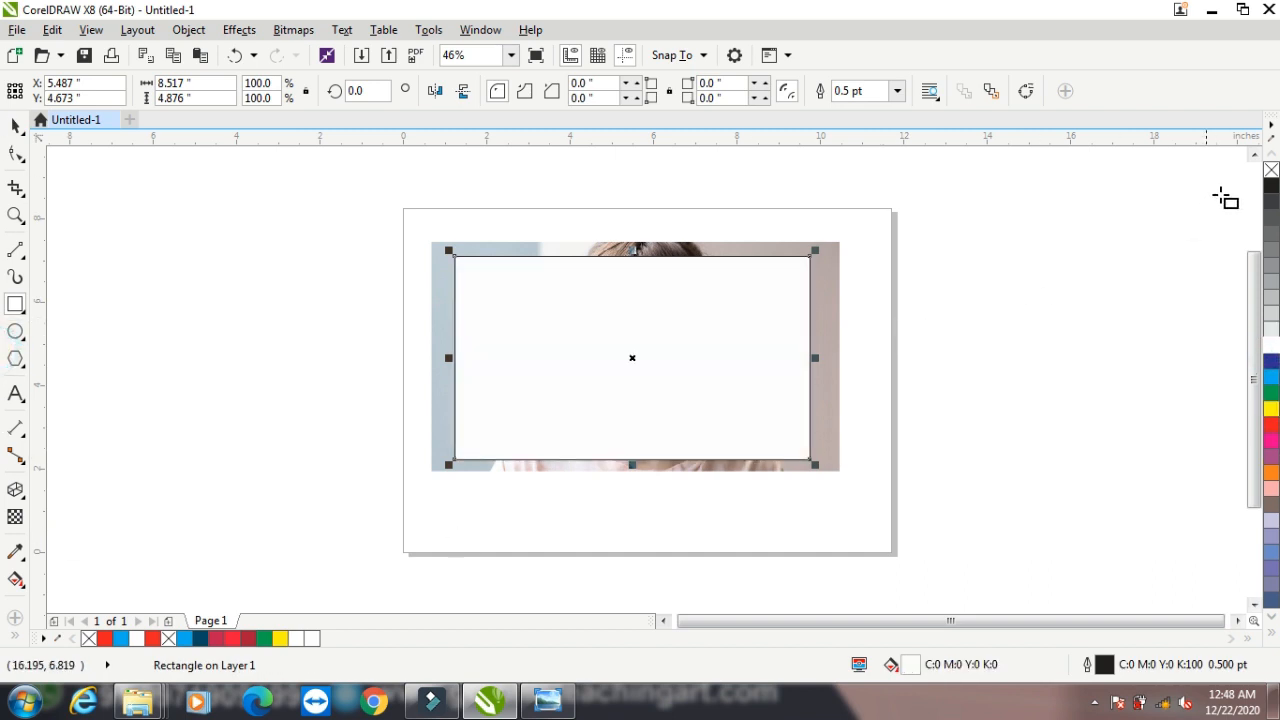
right_click(1271, 169)
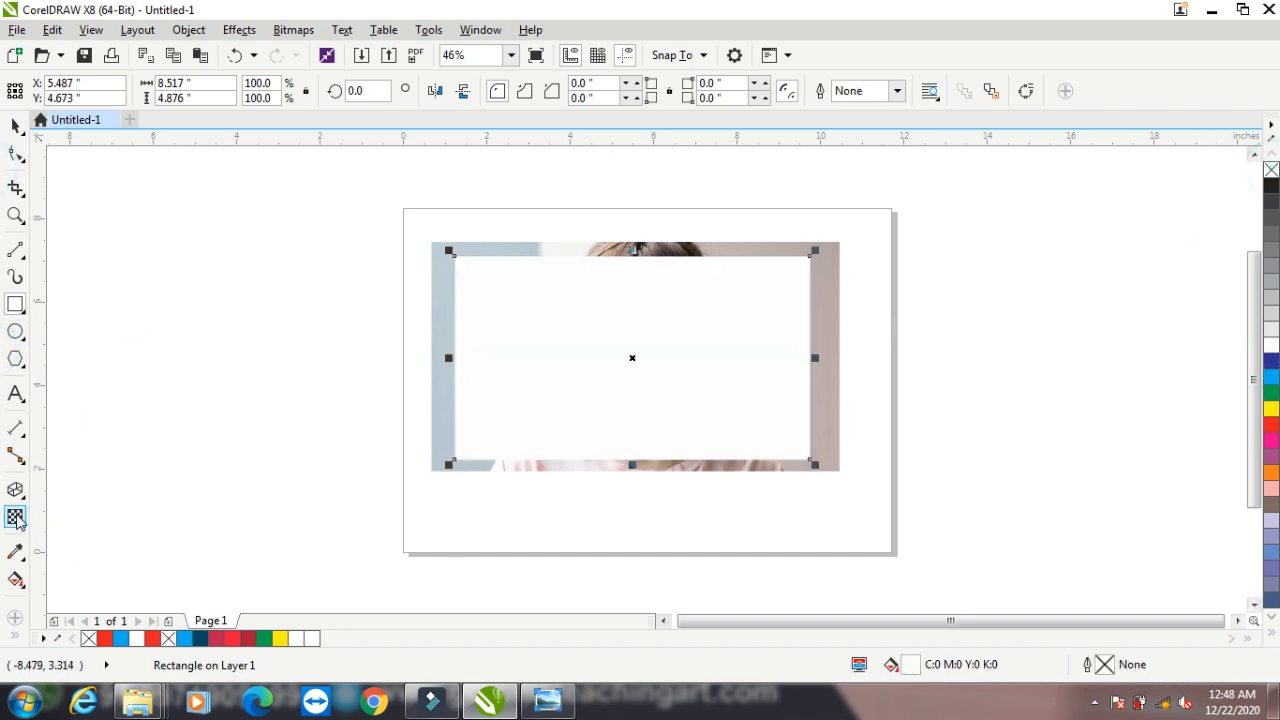
Step: Apply a linear transparency across the white rectangle, and replace it with a uniform transparency of 50
click(15, 516)
drag(605, 360, 673, 319)
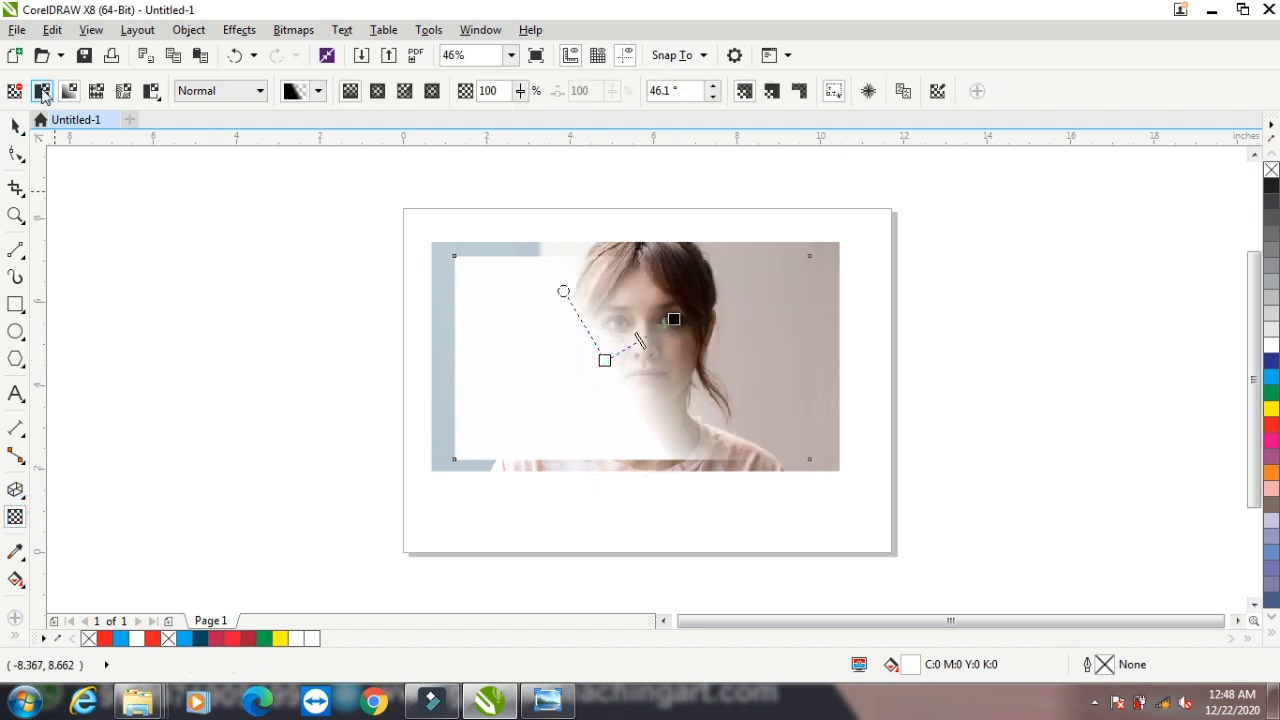
click(42, 92)
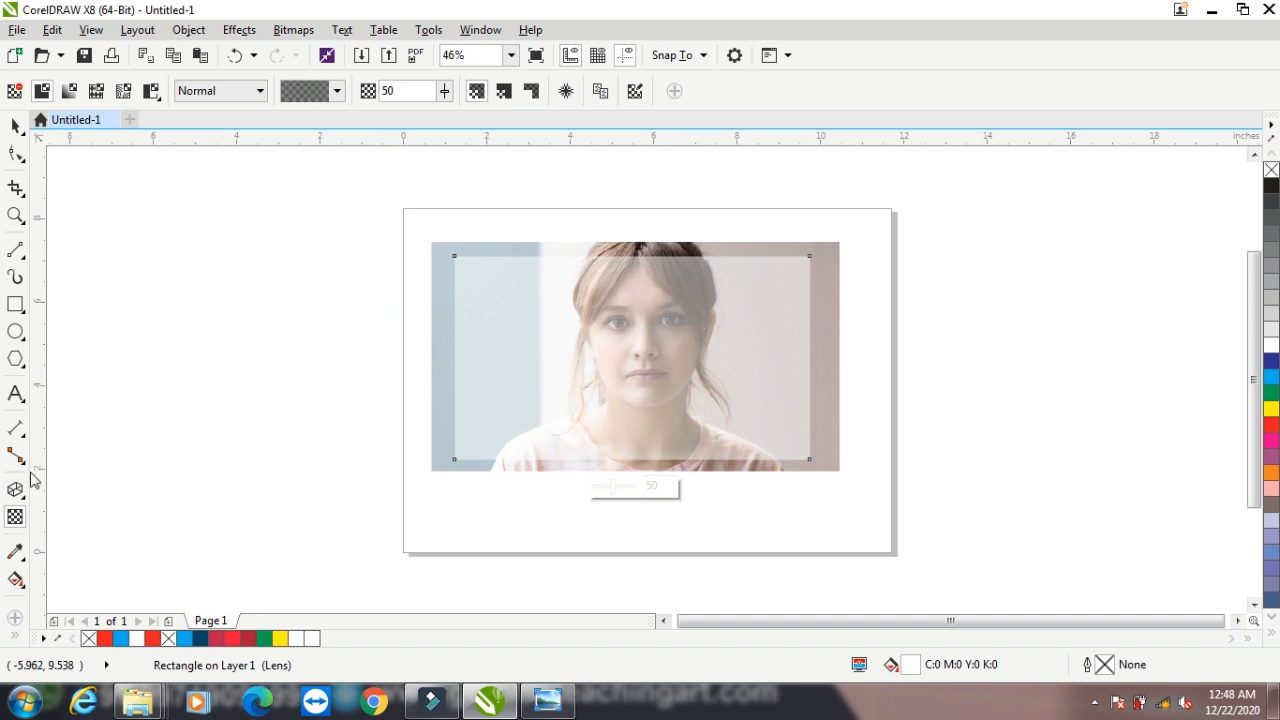
Step: Add the artistic text "GRAPHIC", enlarge it to about 78 pt and place it at the lower left of the translucent rectangle
click(15, 396)
click(189, 380)
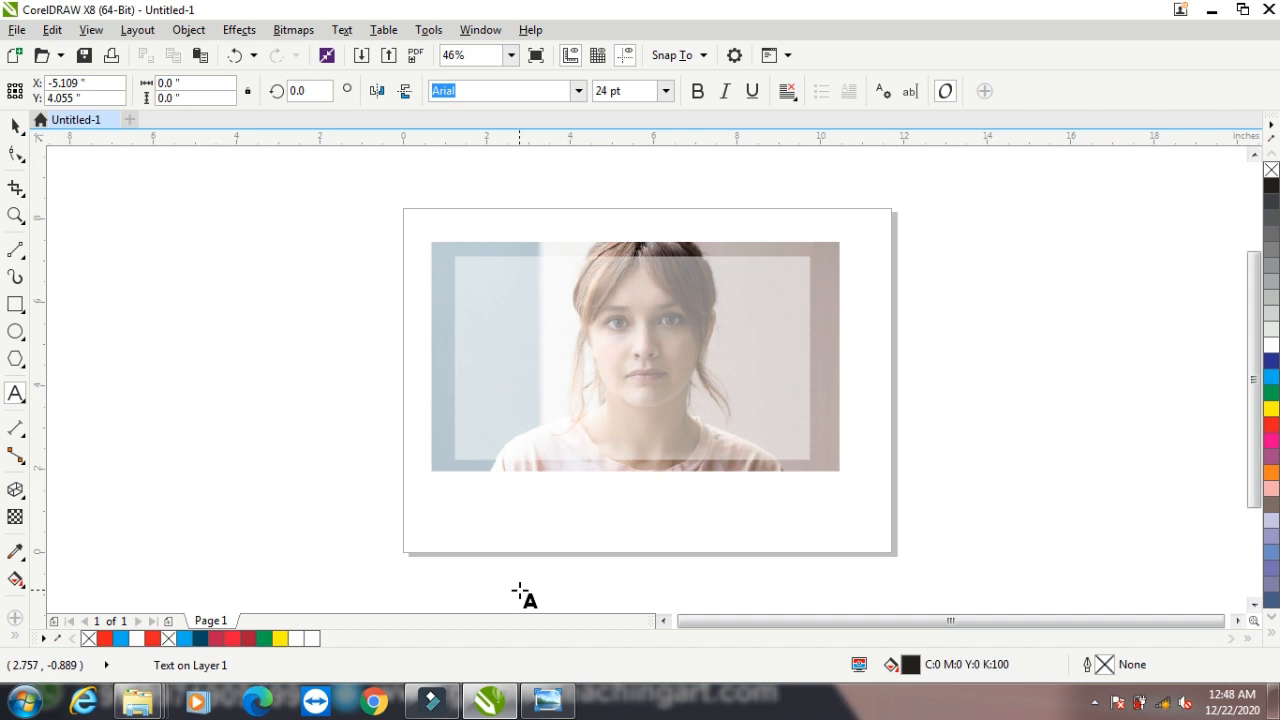
text(GRAPHIC)
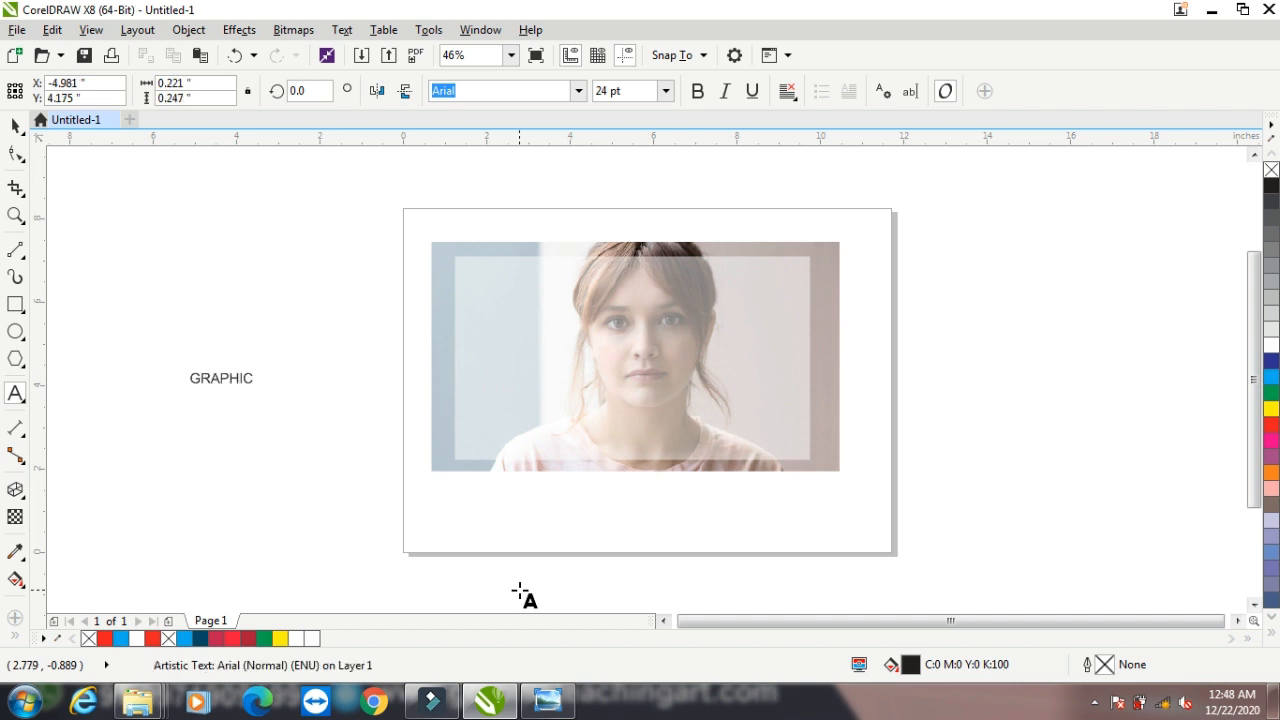
click(15, 126)
drag(257, 393, 562, 430)
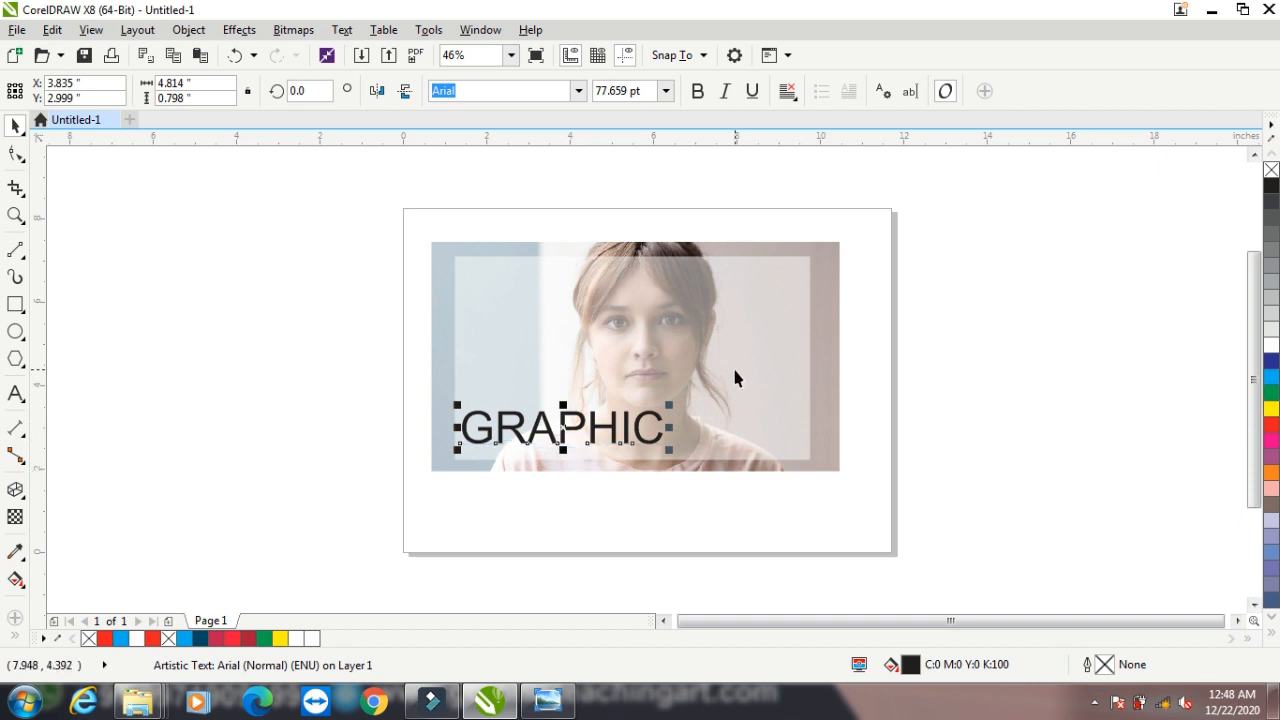
Step: Make the GRAPHIC text bold and fill it with Blue (C:100 M:100 Y:0 K:0), after trying cyan
click(698, 91)
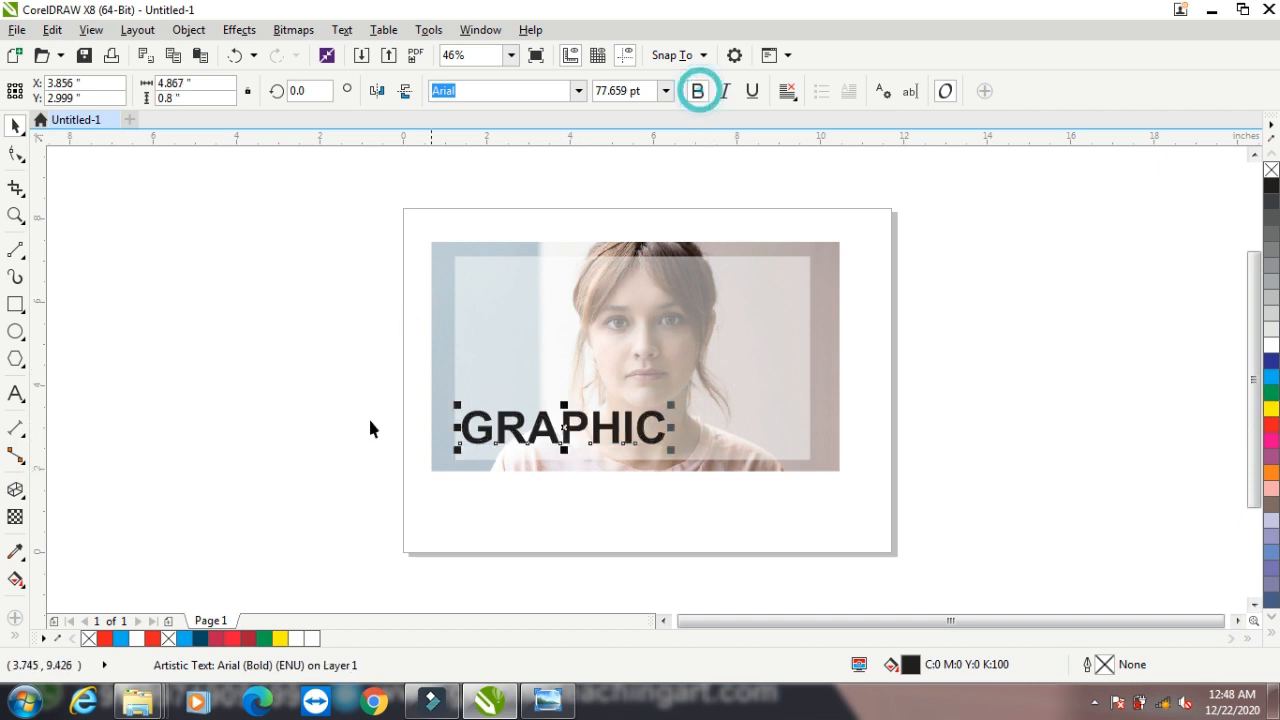
click(205, 348)
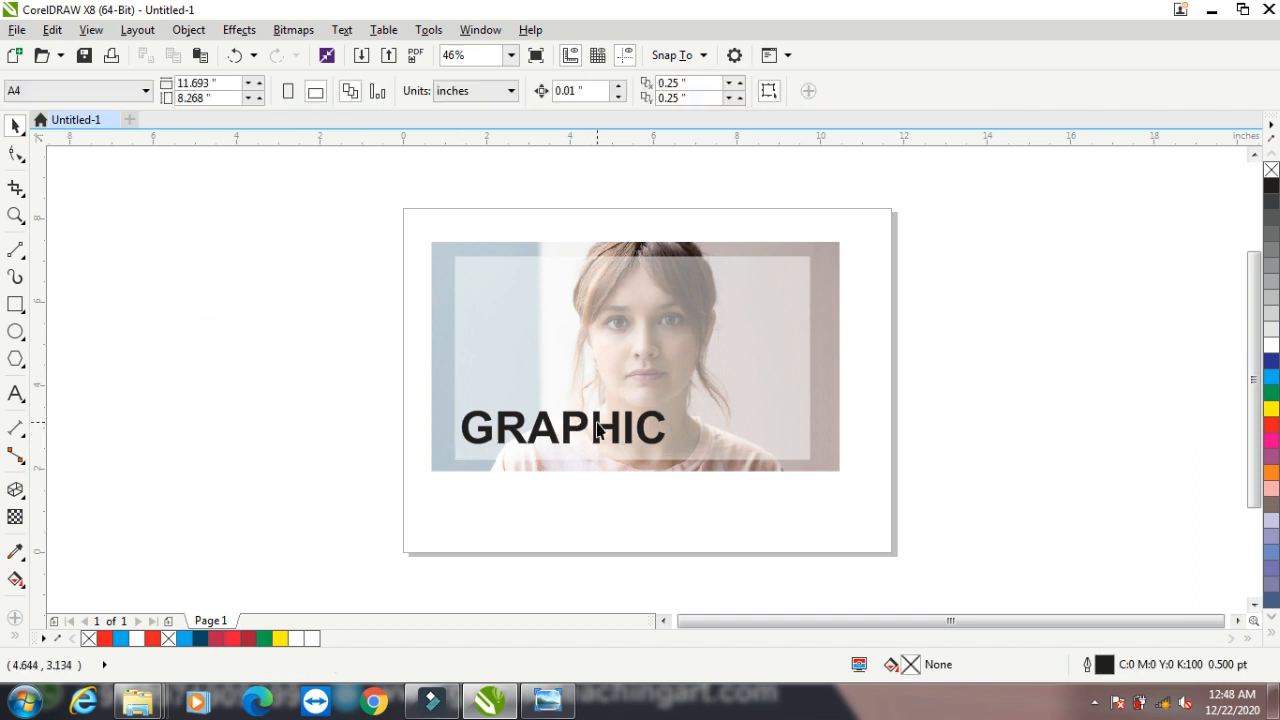
click(590, 432)
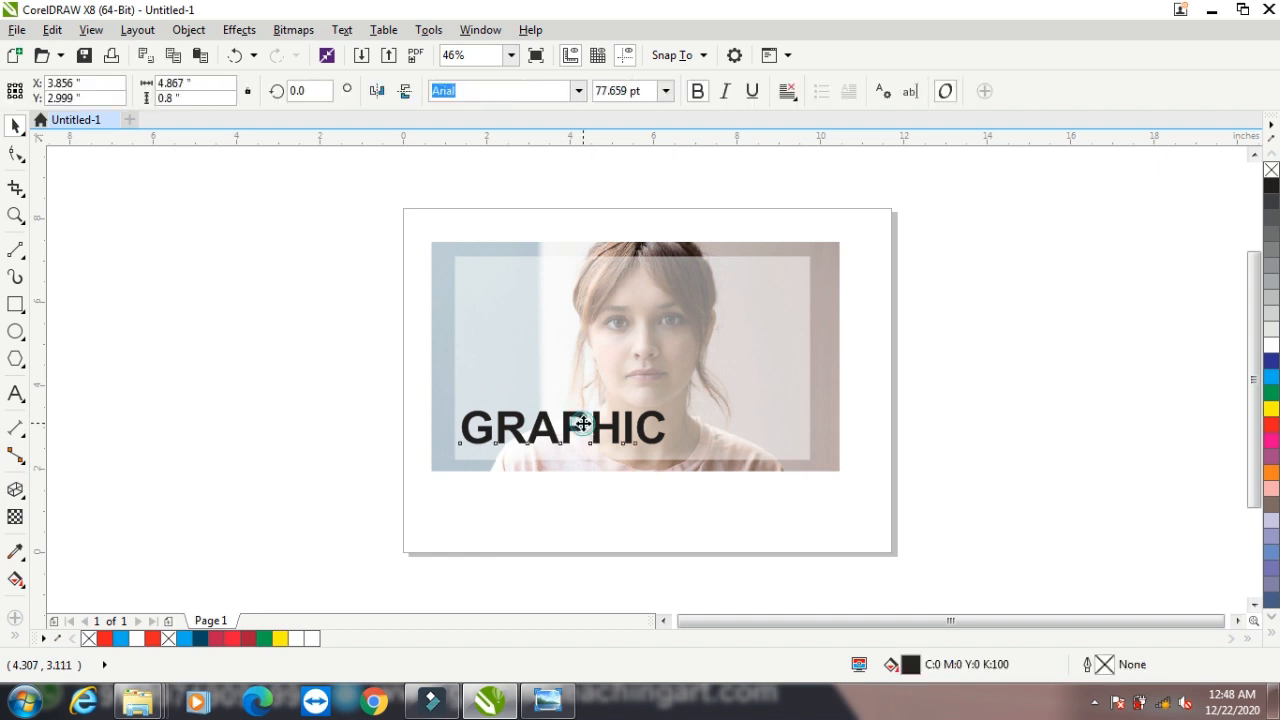
click(1271, 379)
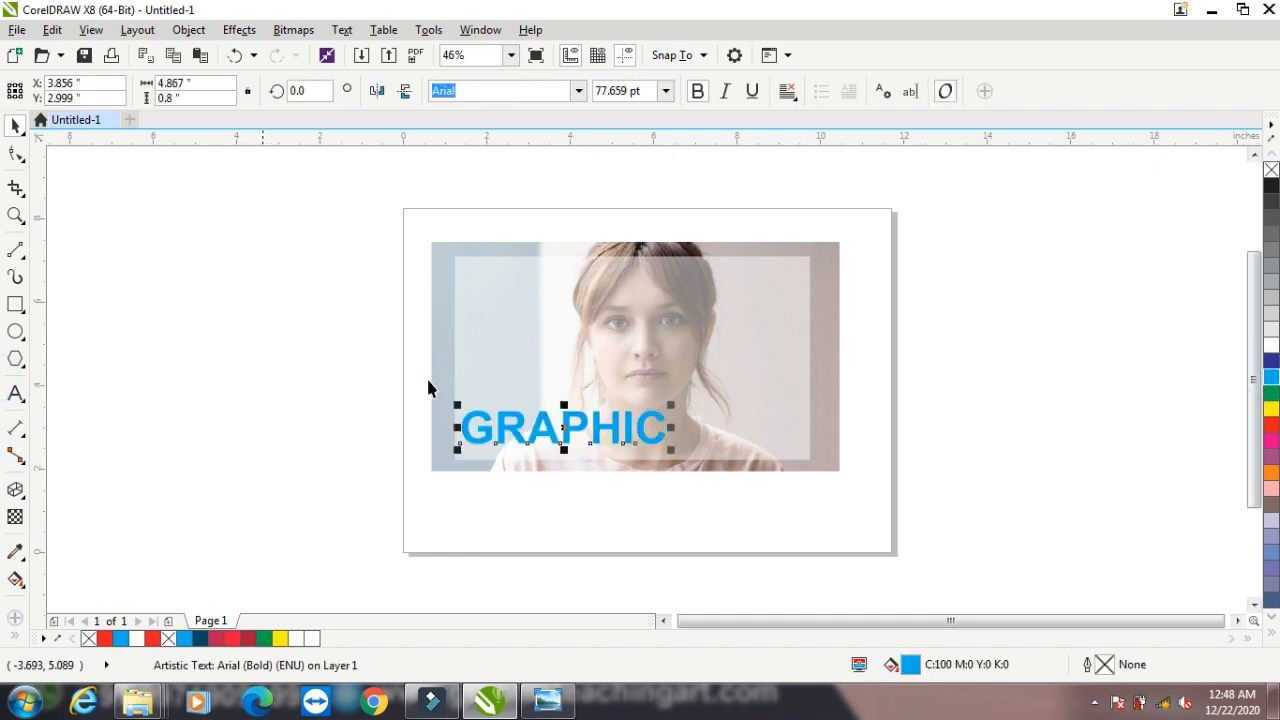
click(1271, 362)
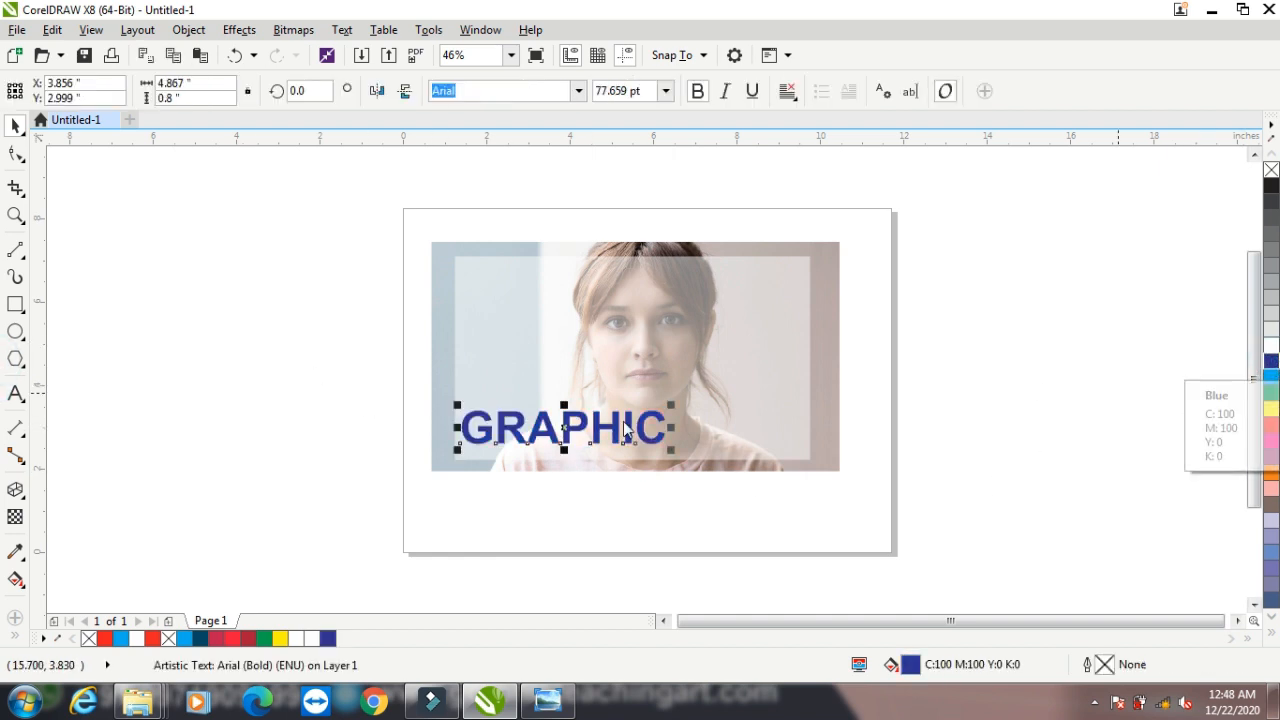
click(266, 345)
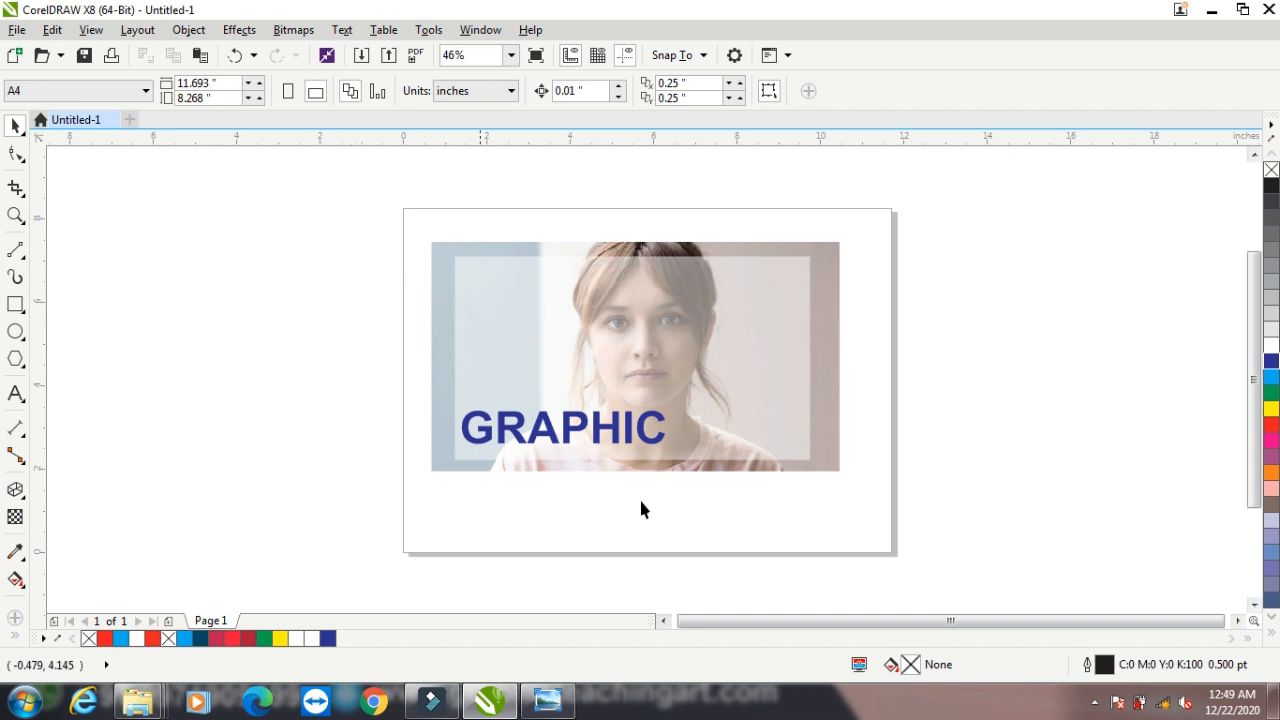
Step: Clear all objects from the page, and import the tiger PNG and the 684002 photo from the Desktop, the photo about 8.18 by 5.11 inches
drag(373, 199, 930, 534)
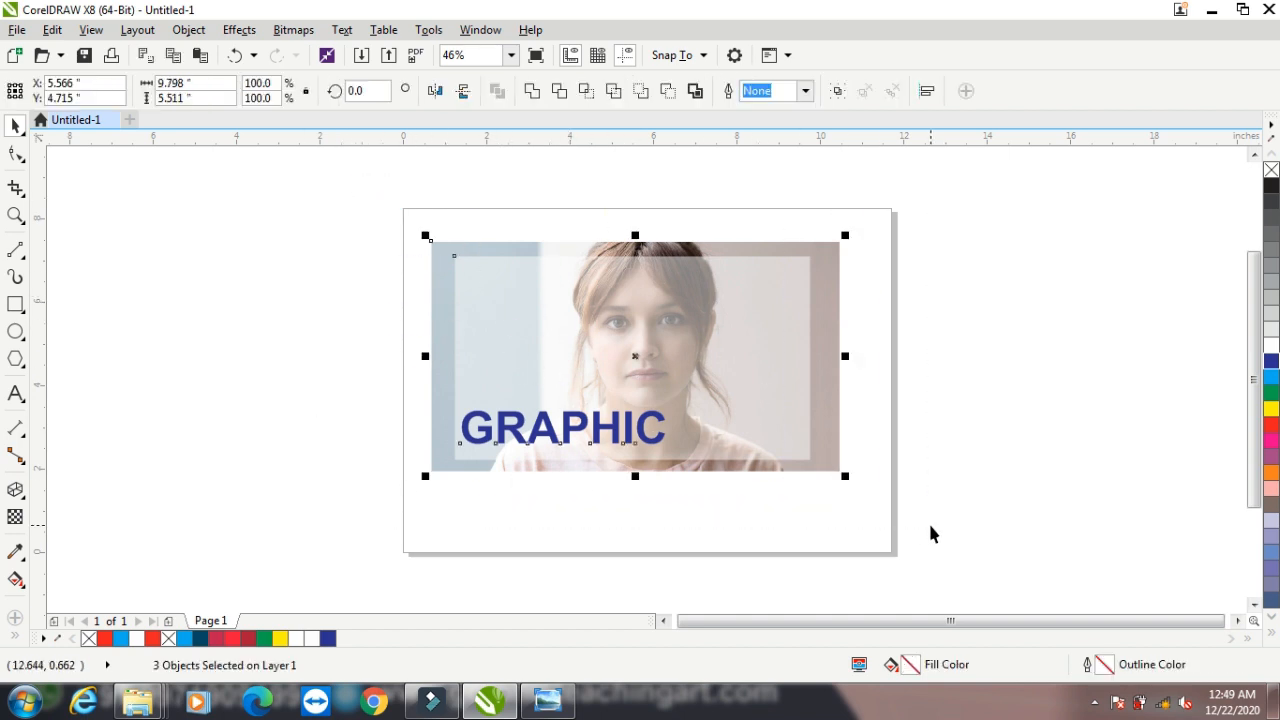
key(Delete)
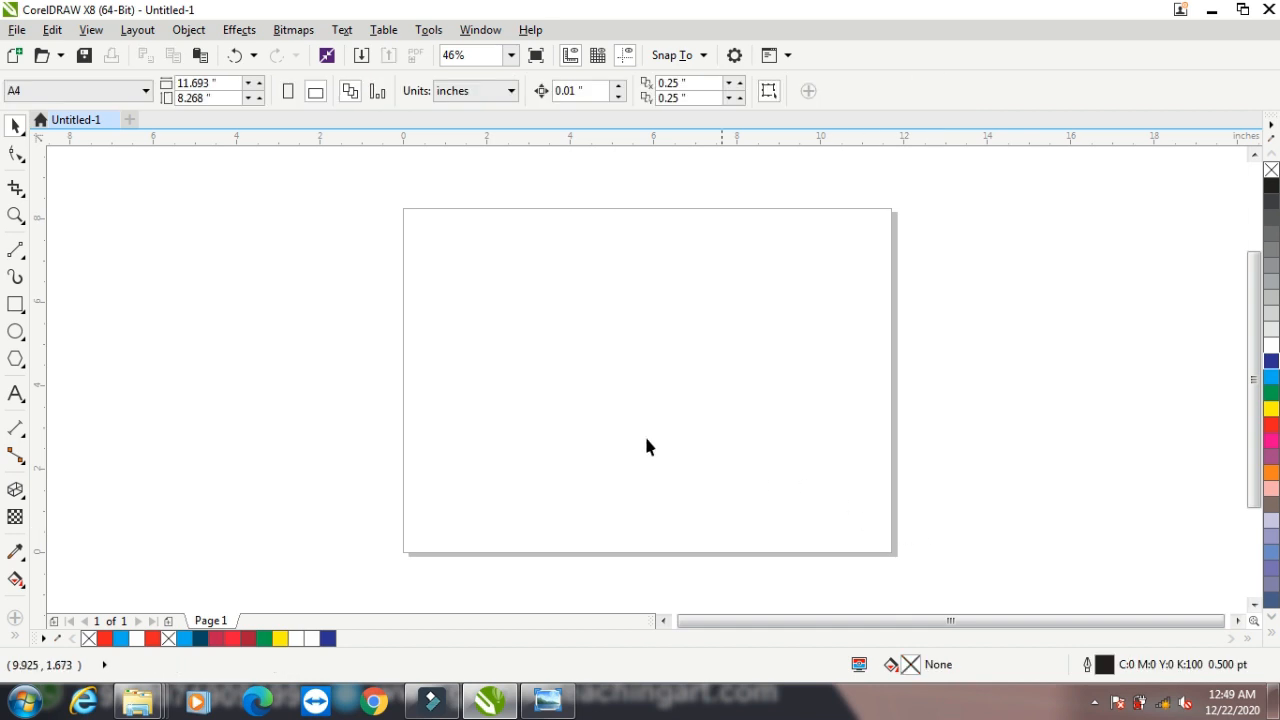
right_click(228, 298)
click(272, 371)
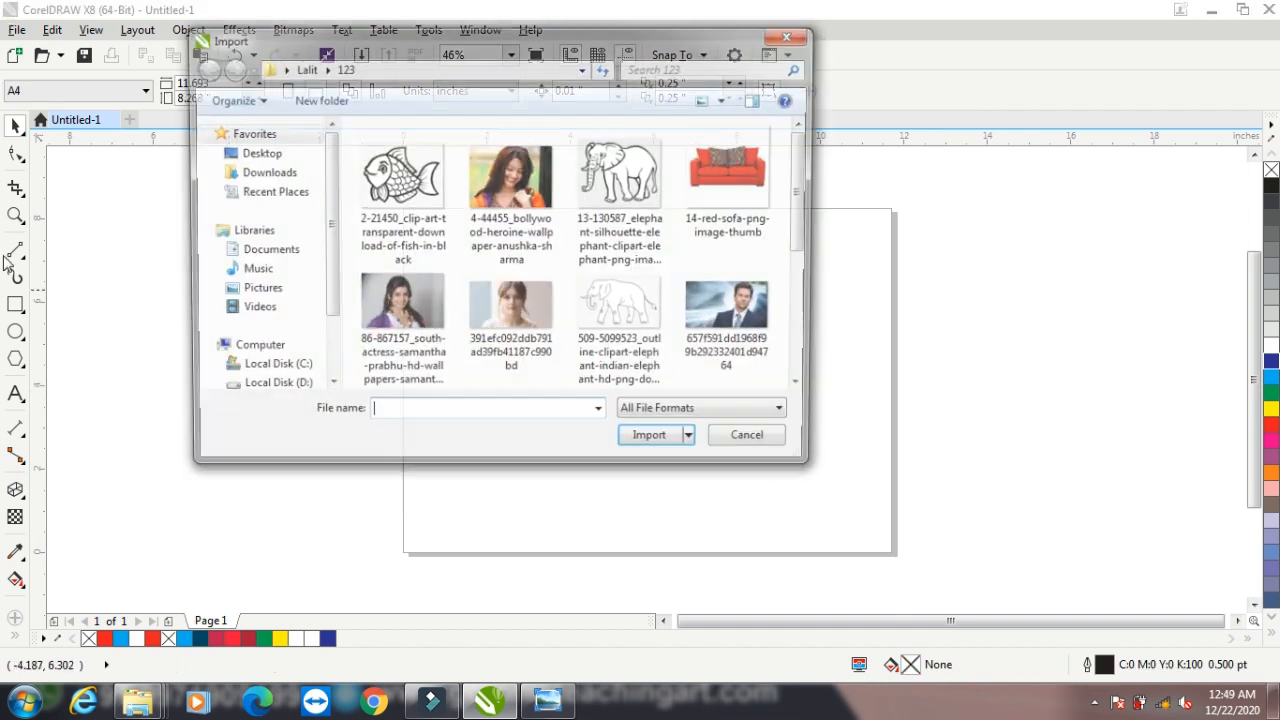
click(250, 154)
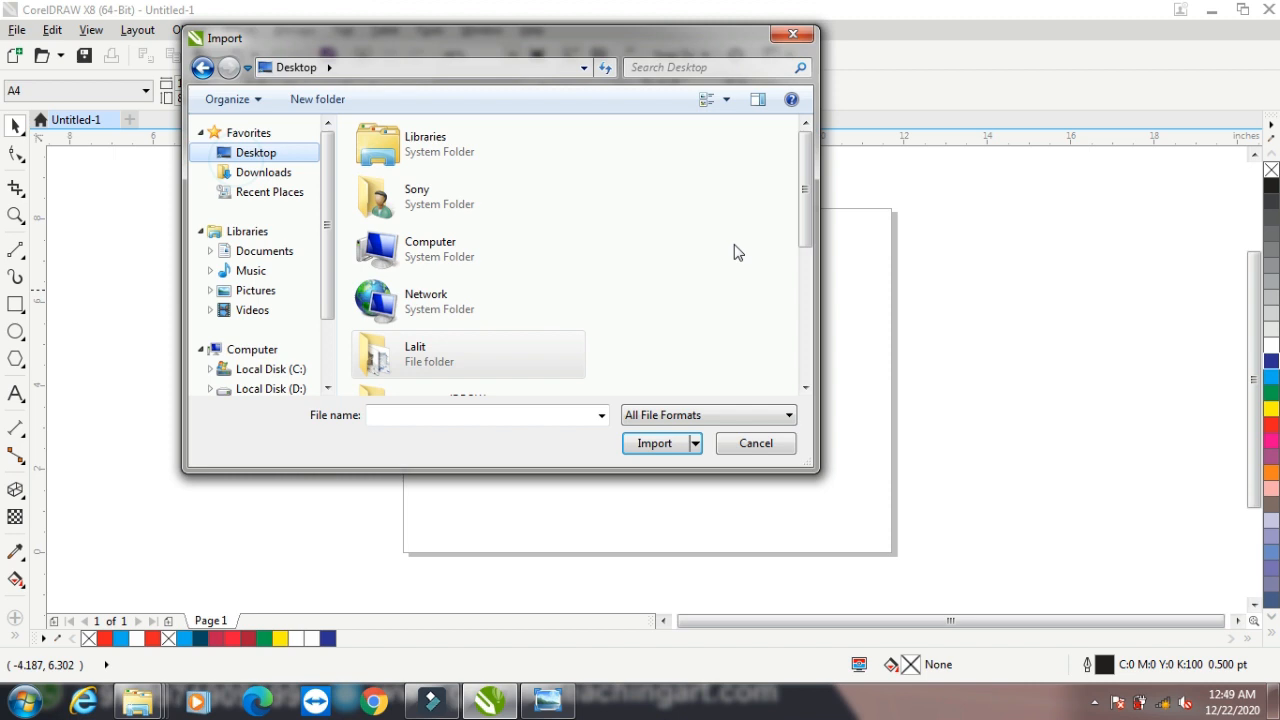
scroll(808, 191, down, 5)
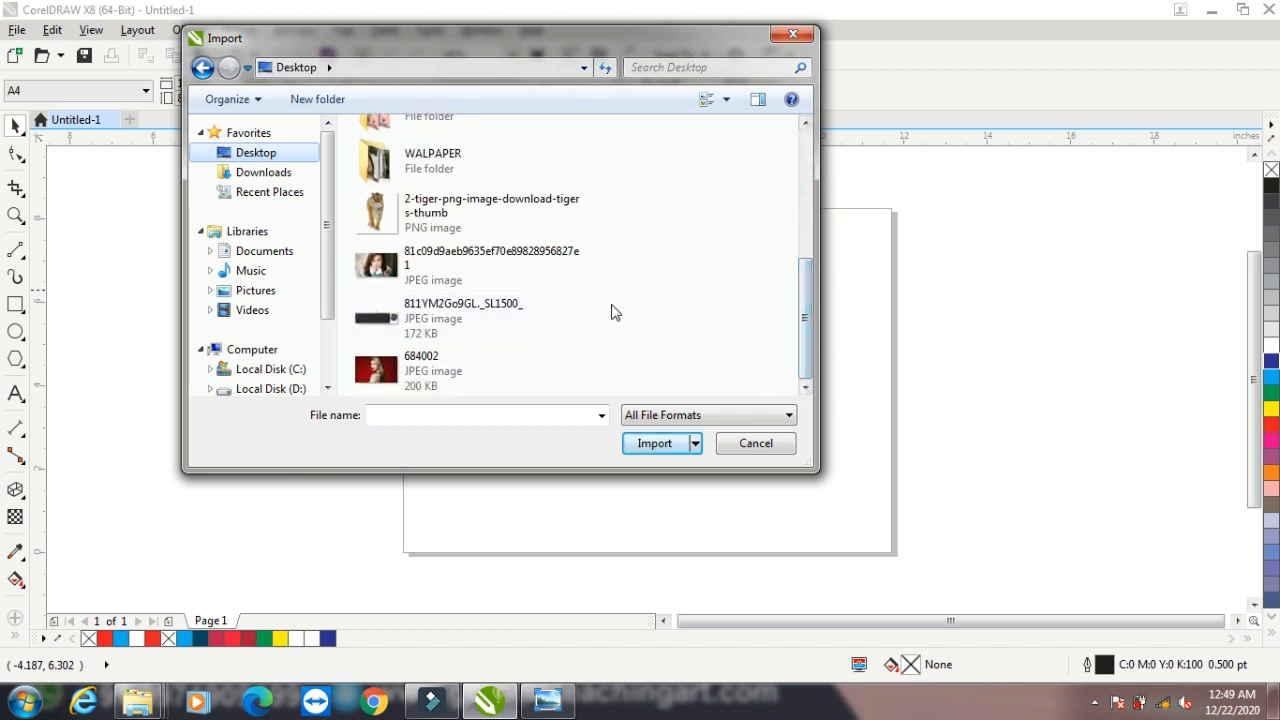
click(386, 386)
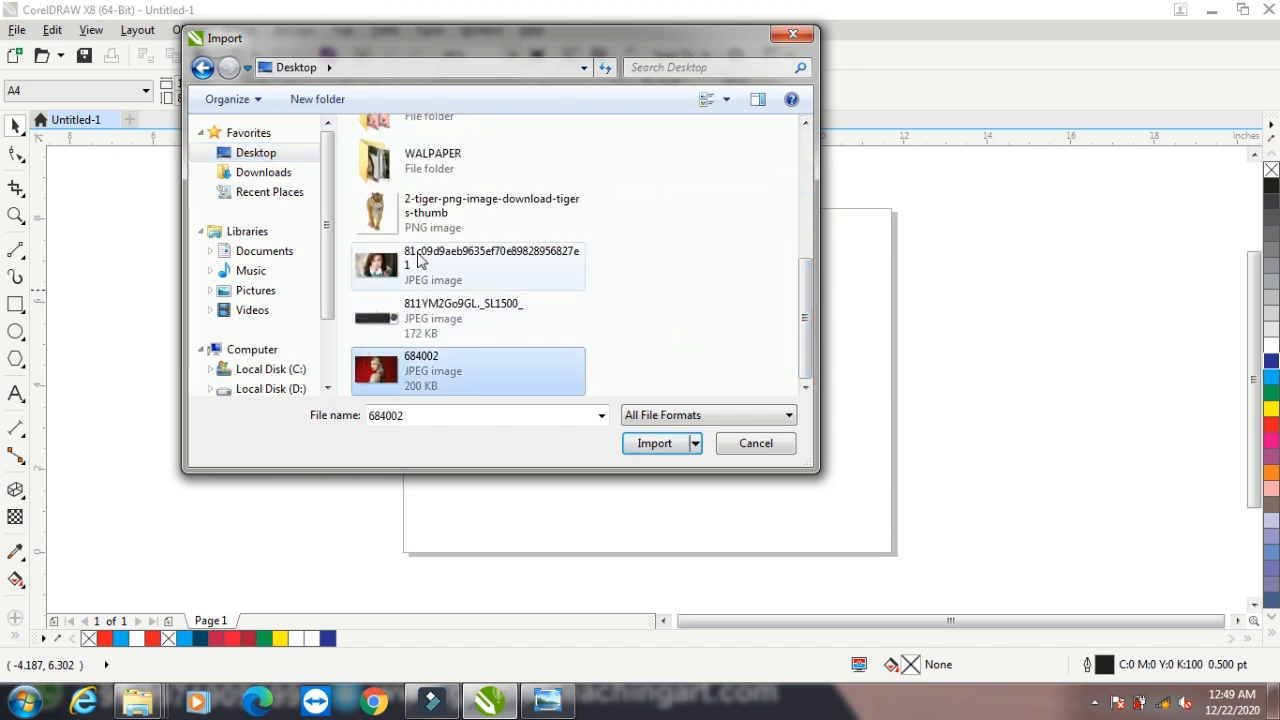
click(403, 228)
click(652, 444)
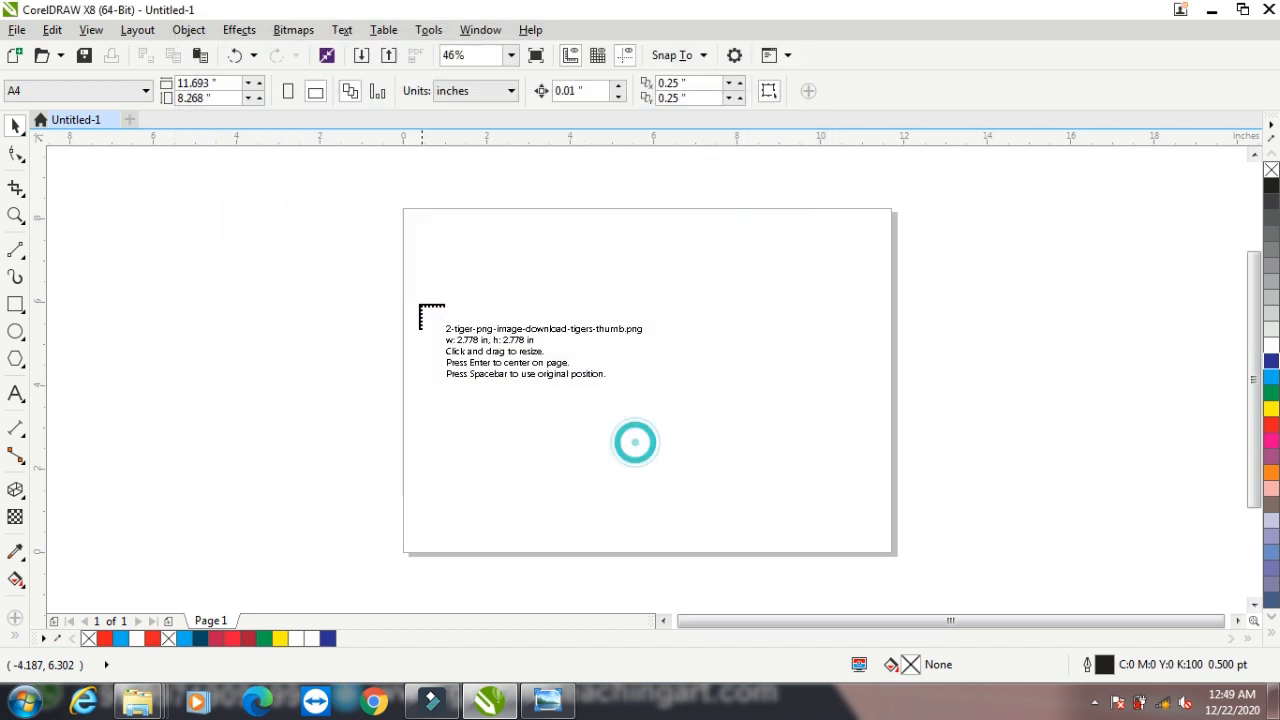
drag(414, 220, 614, 402)
drag(567, 249, 910, 630)
Step: Move the tiger off the page, enlarge the photo to about 10.43 by 6.52 inches and center it on the page
drag(535, 288, 261, 322)
click(665, 300)
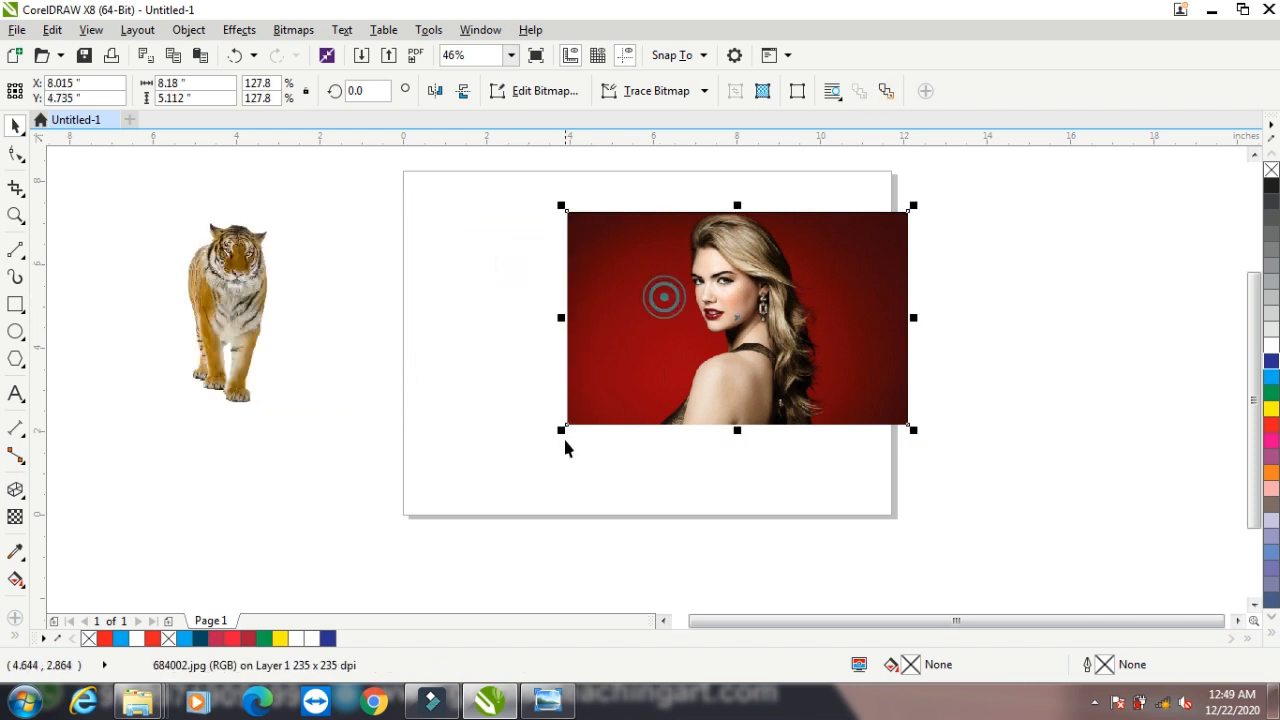
drag(559, 433, 472, 457)
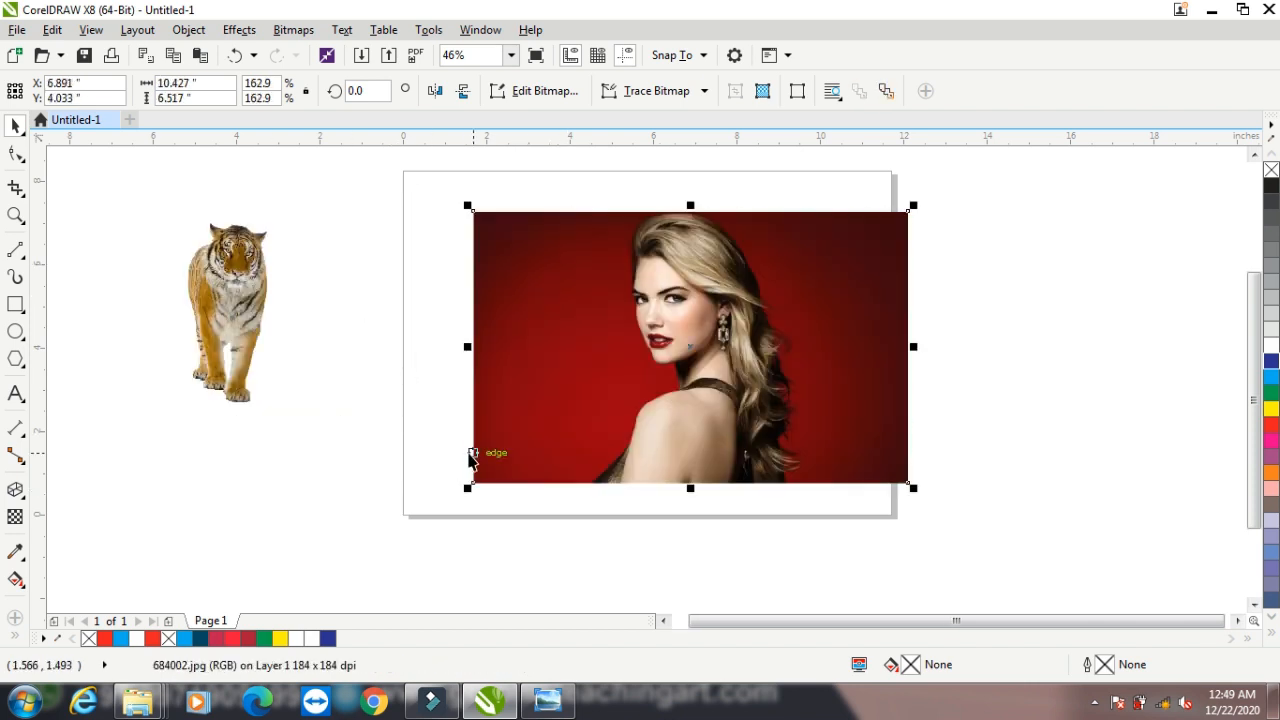
key(p)
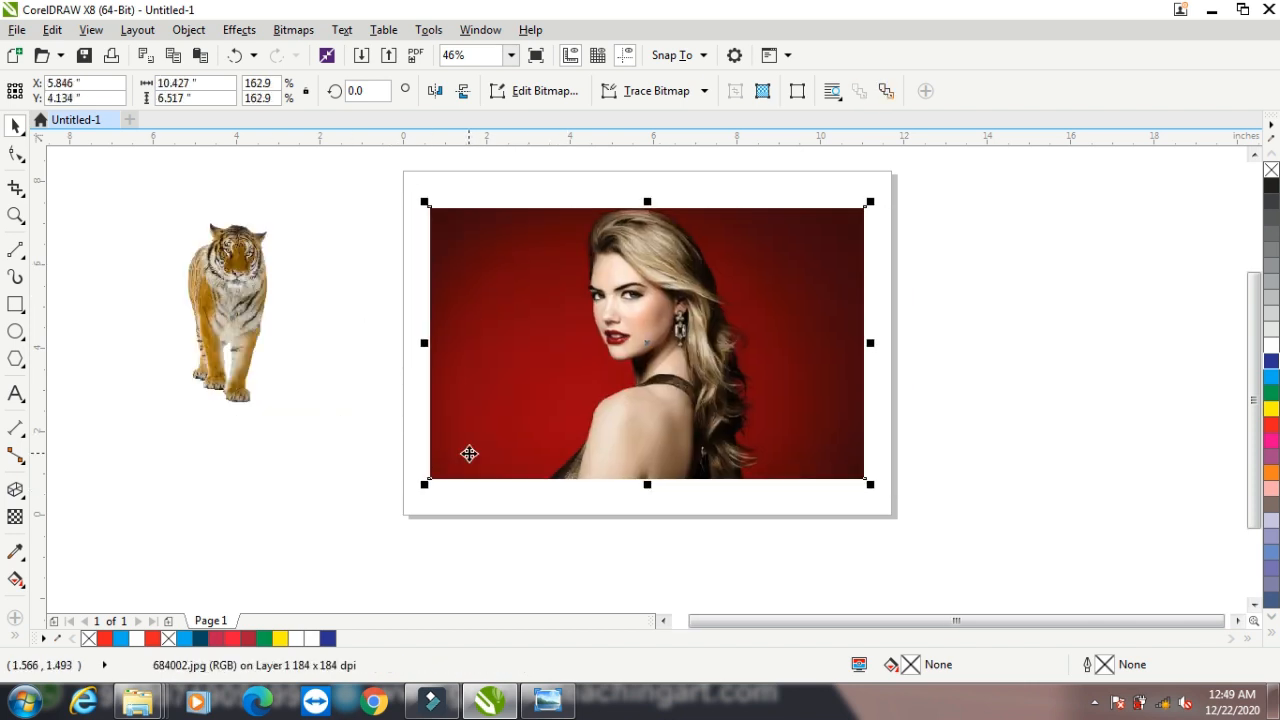
Step: Scale the tiger down to about 1.62 inches square, place it on the woman's shoulder and bring it in front of the photo
click(231, 293)
drag(336, 212, 205, 342)
drag(167, 389, 627, 434)
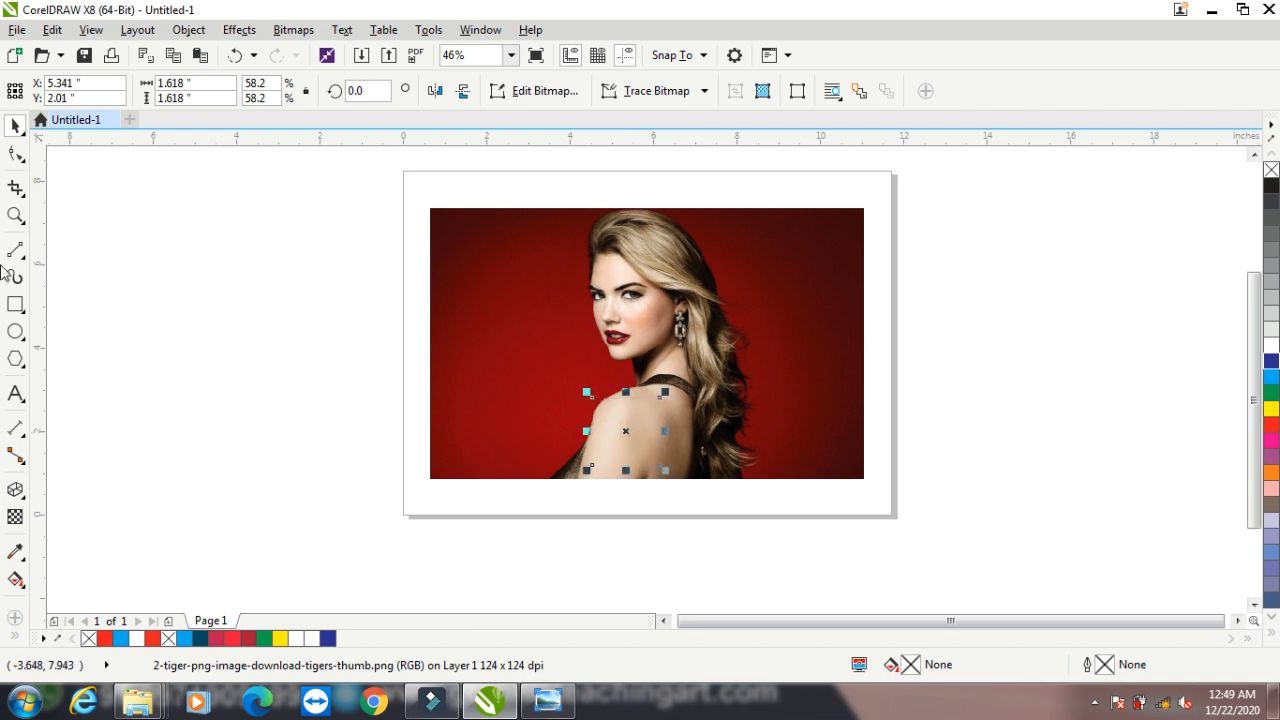
click(188, 29)
mouse_move(286, 266)
click(466, 270)
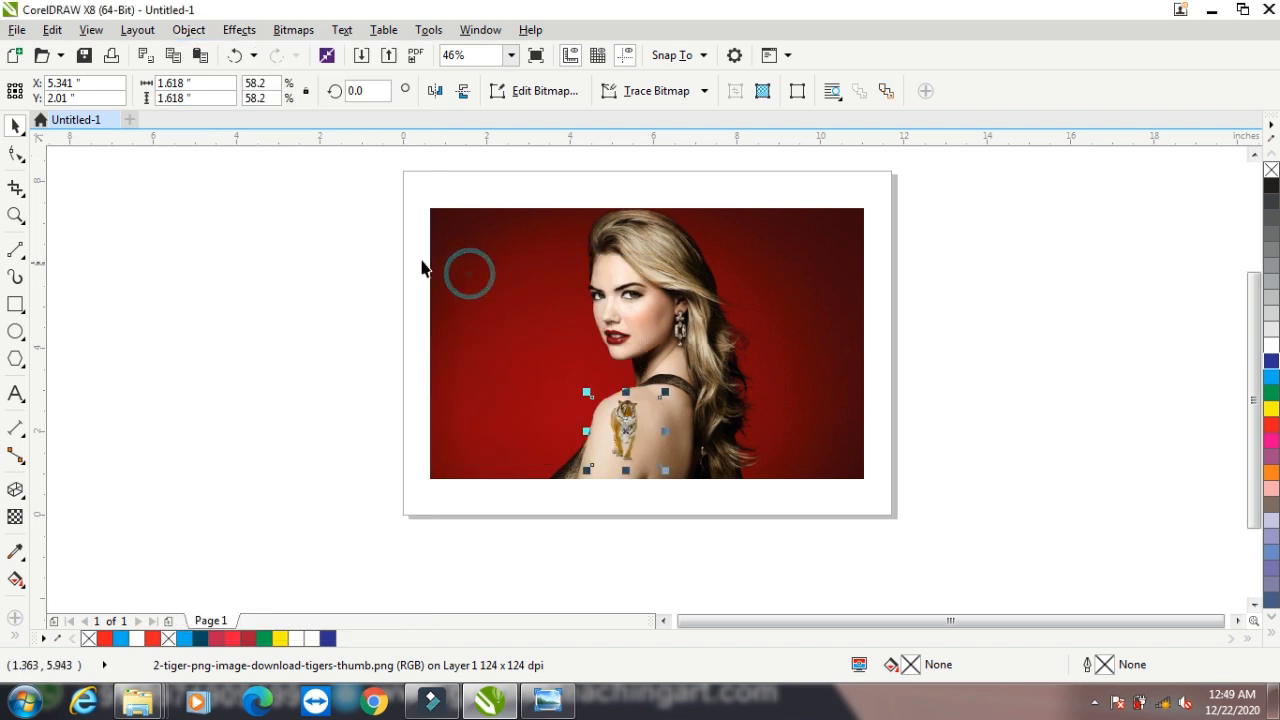
Step: Apply a linear transparency diagonally across the tiger, and replace it with a uniform transparency of 50
click(14, 215)
drag(591, 435, 743, 514)
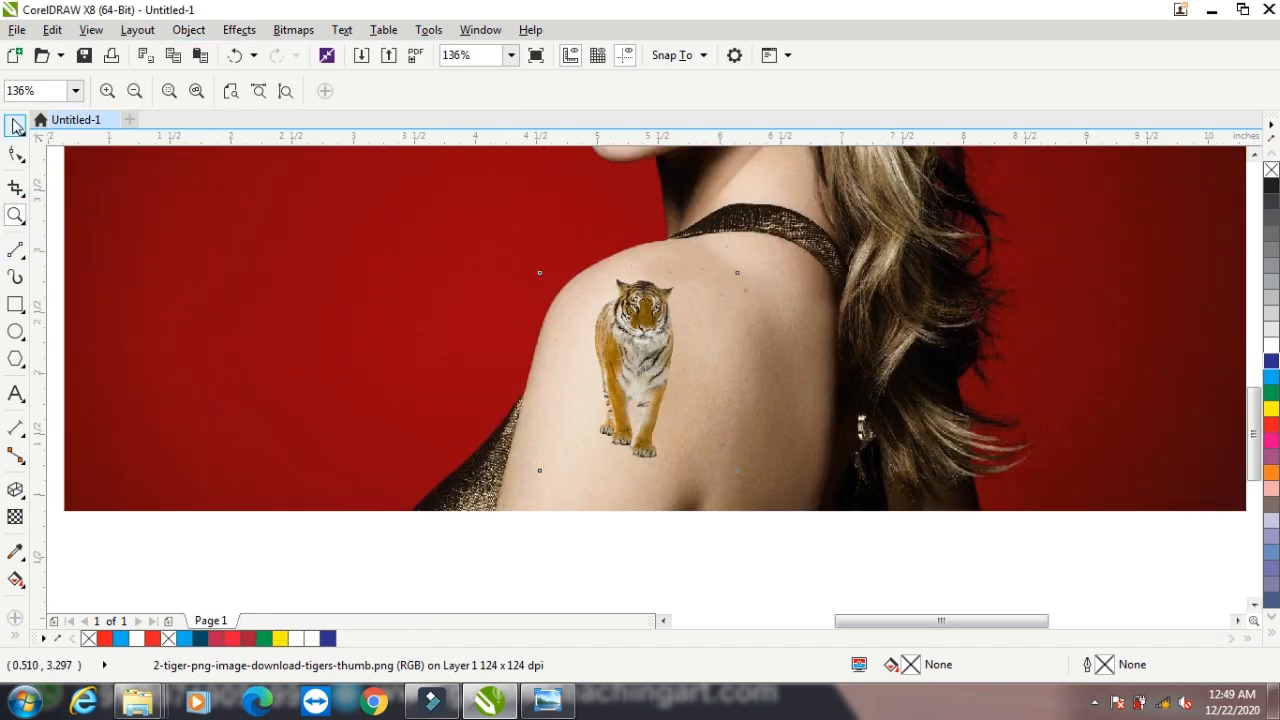
click(16, 125)
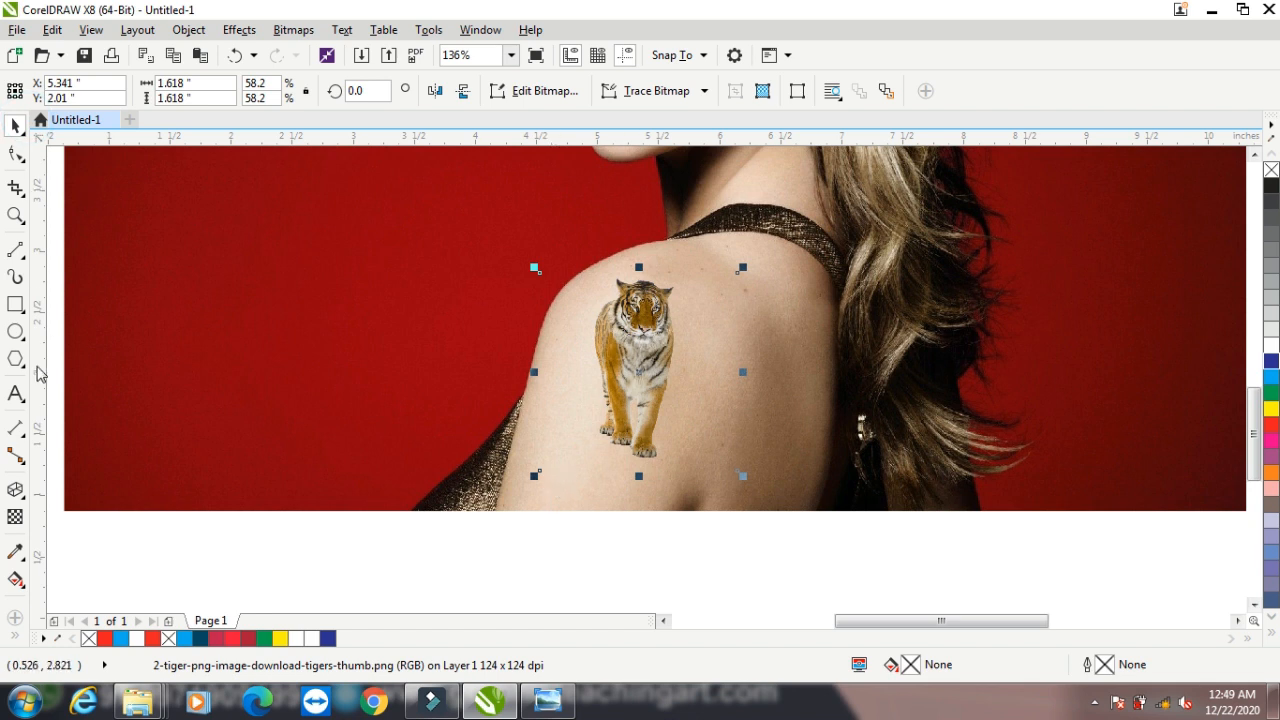
click(14, 517)
drag(605, 395, 672, 308)
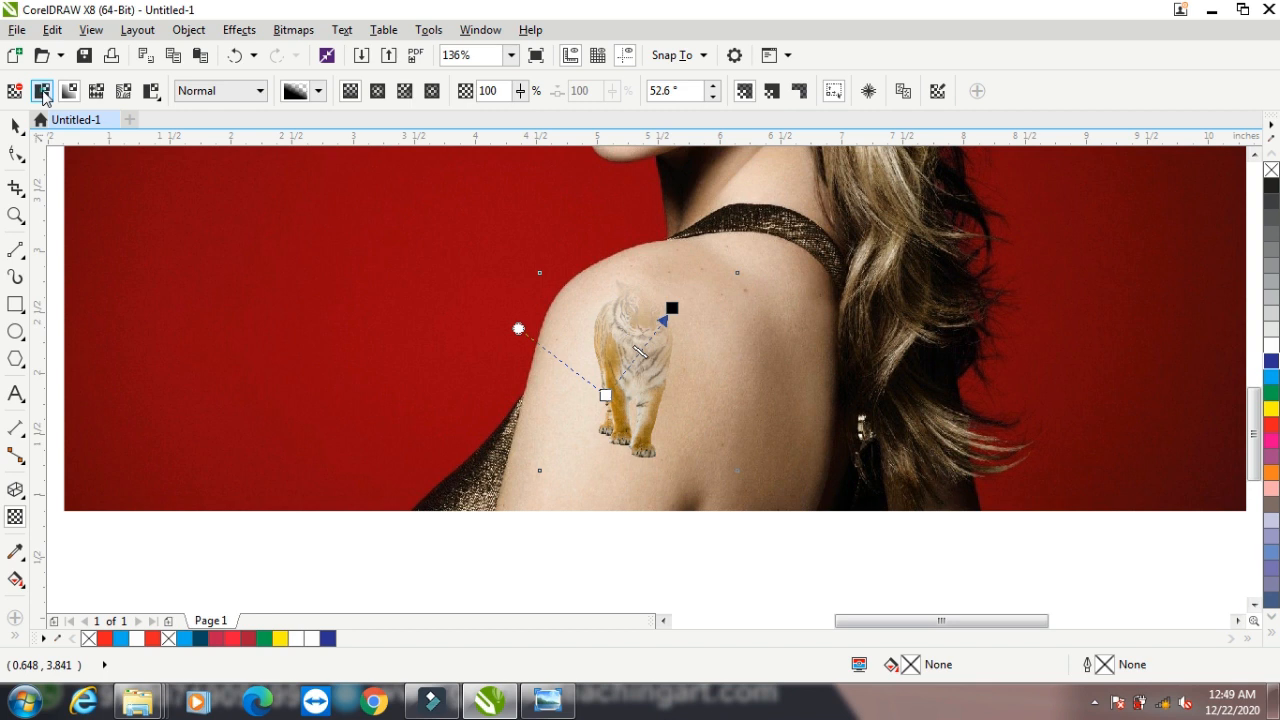
click(42, 91)
Step: Try the Add, Difference, If Darker and Invert merge modes on the tiger's transparency, and set the mode to Behind
click(237, 91)
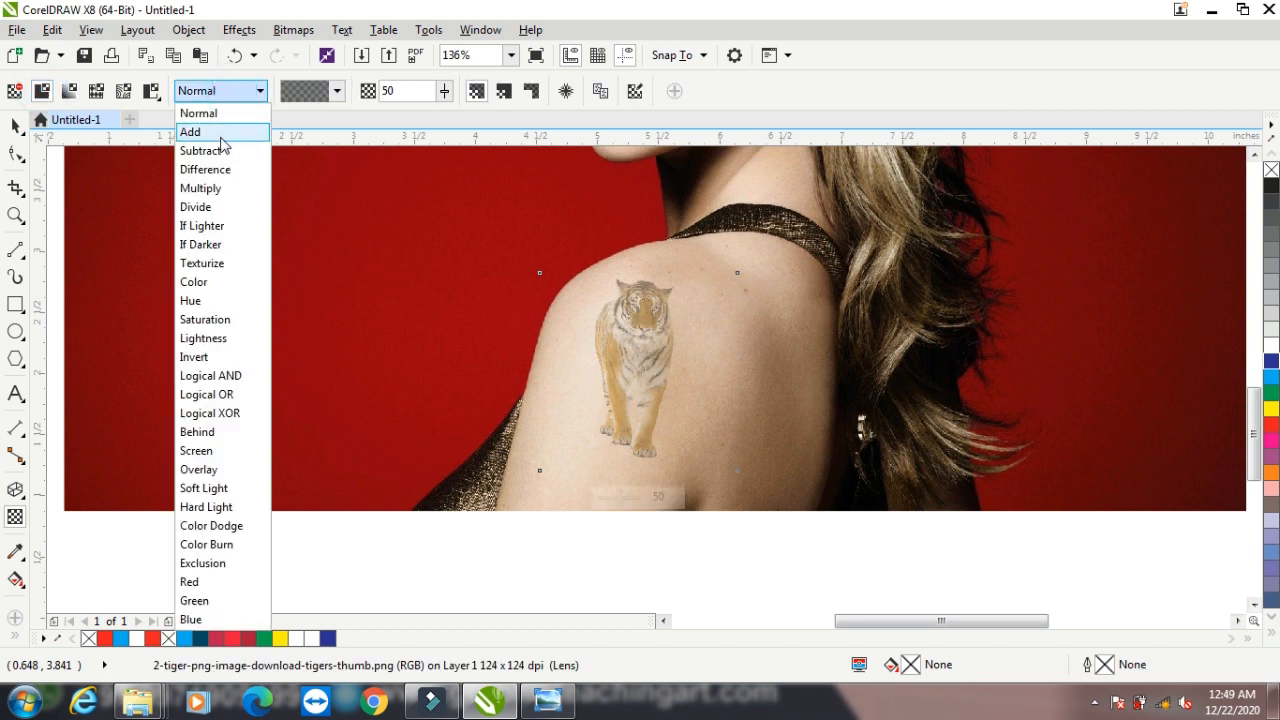
click(221, 131)
click(232, 92)
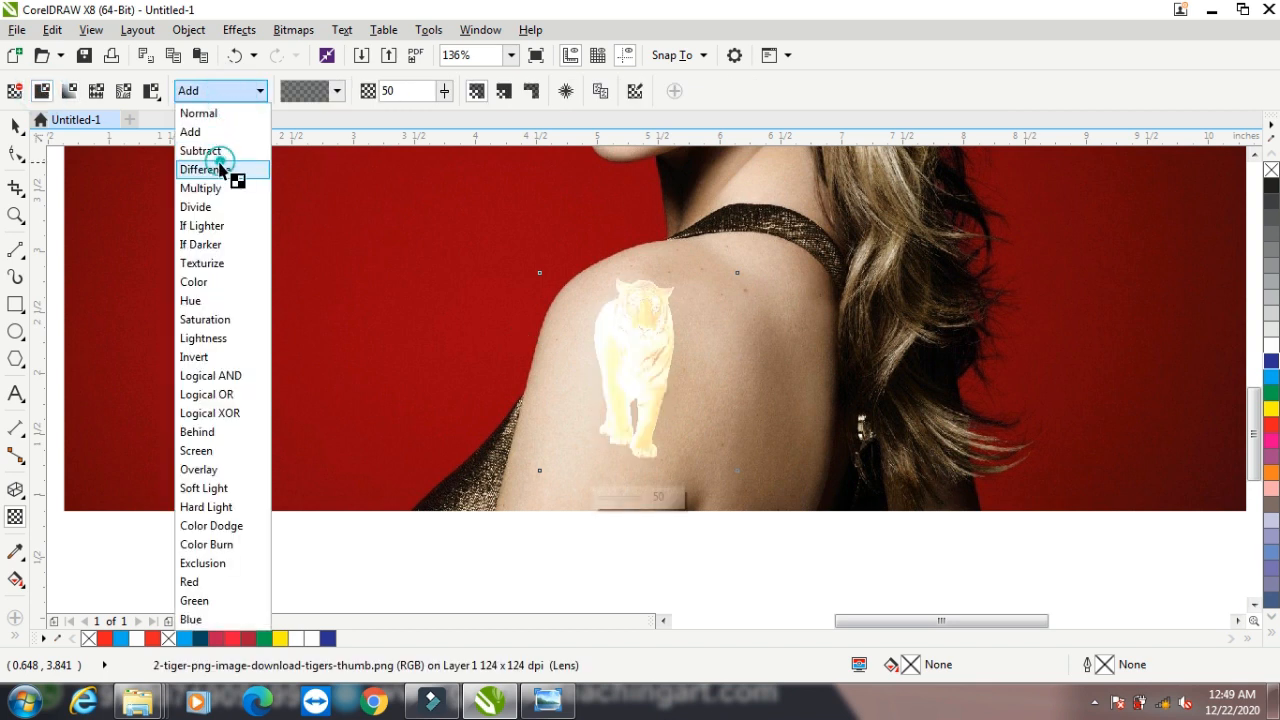
click(226, 169)
click(237, 91)
click(203, 244)
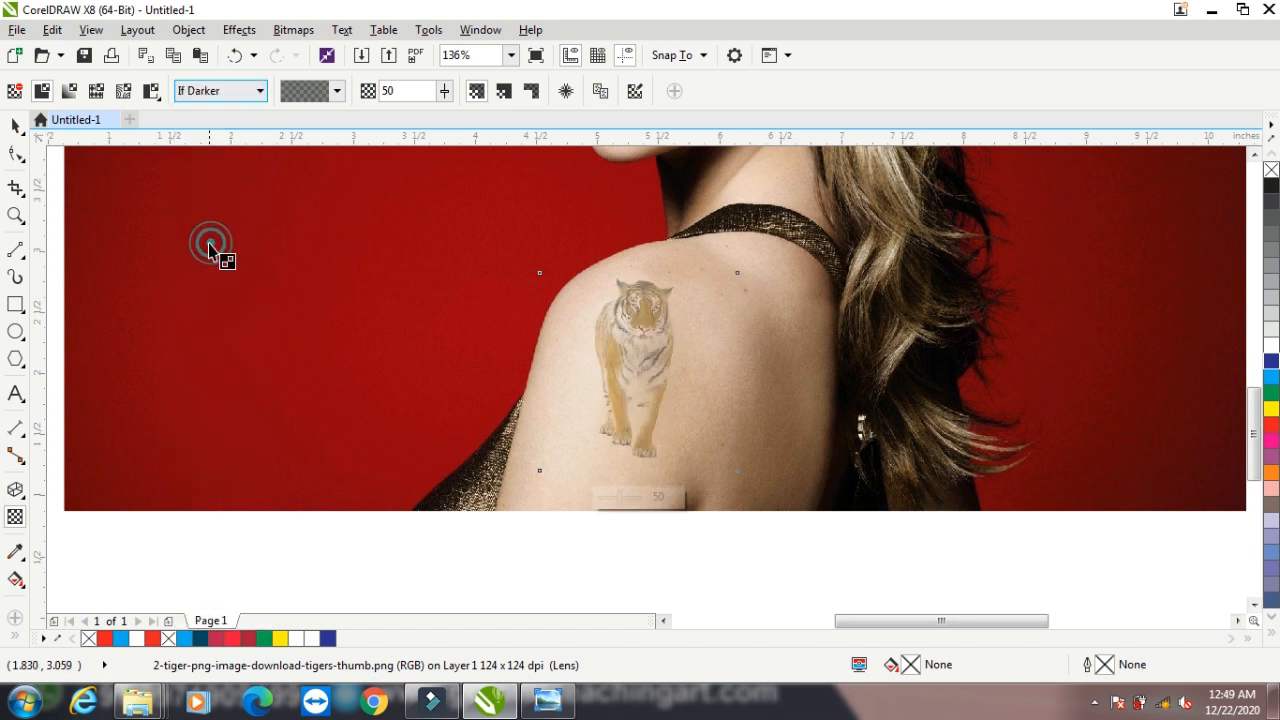
click(228, 91)
click(203, 357)
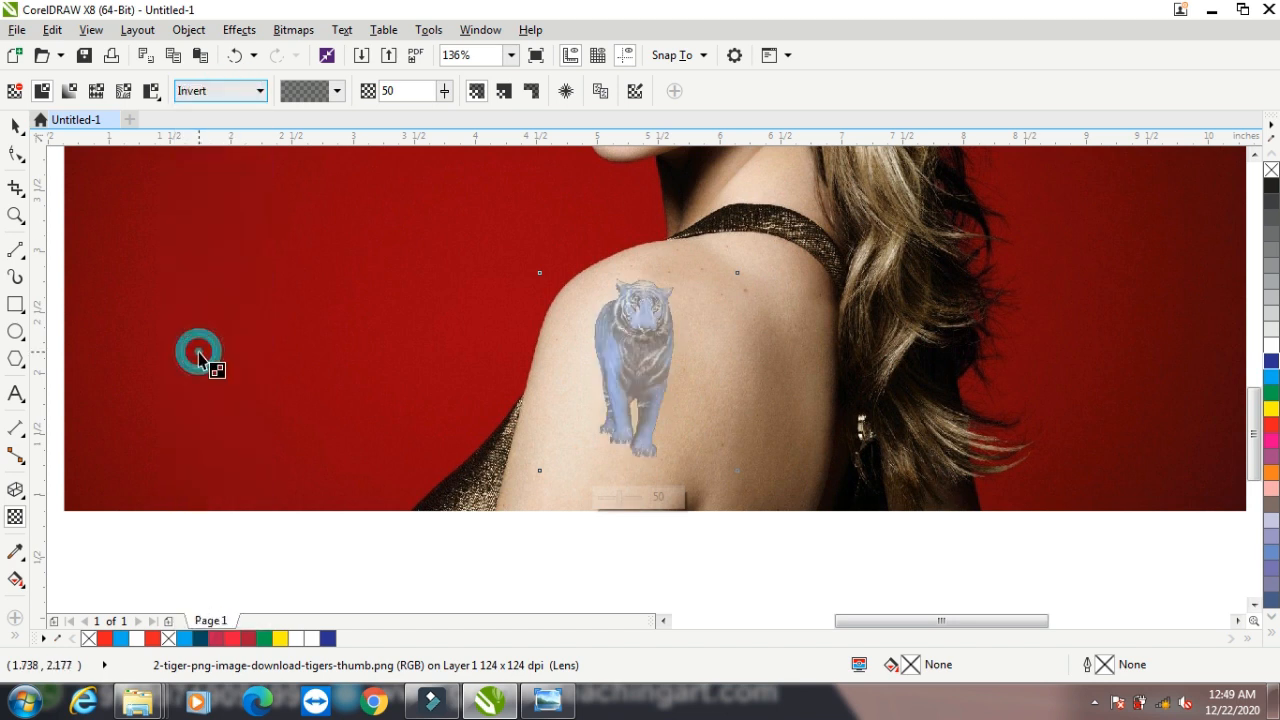
click(224, 92)
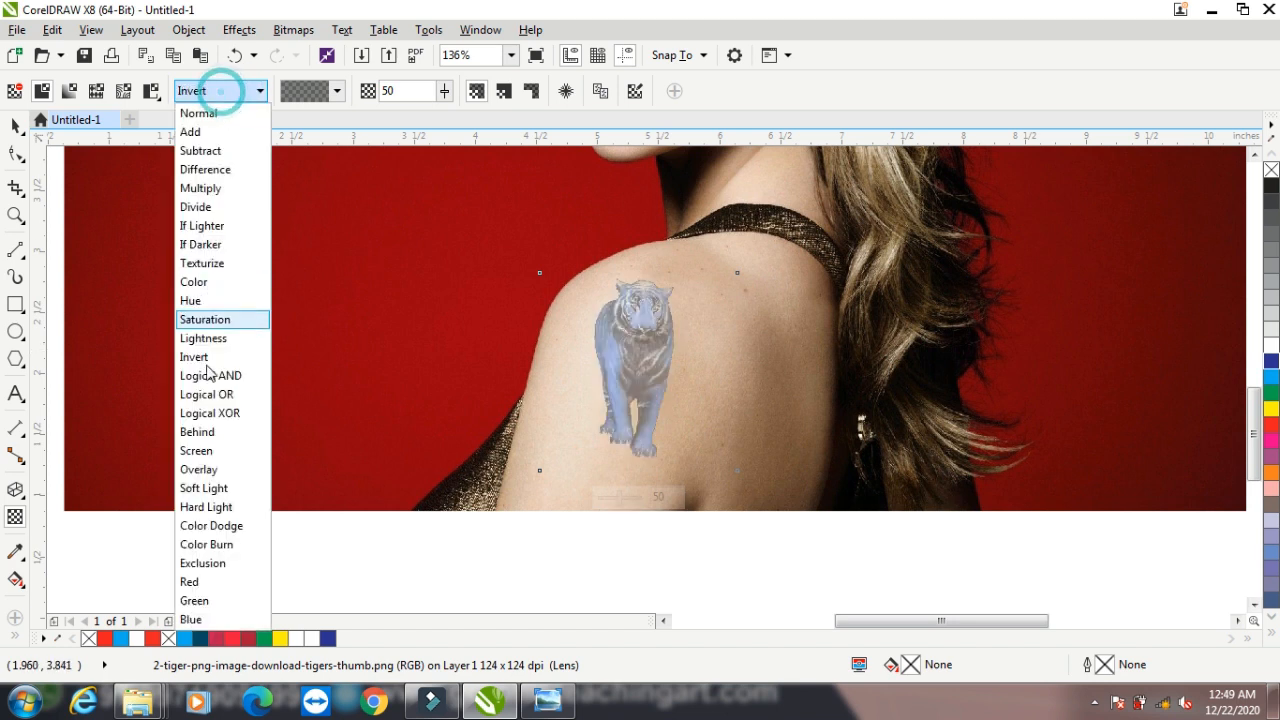
click(207, 441)
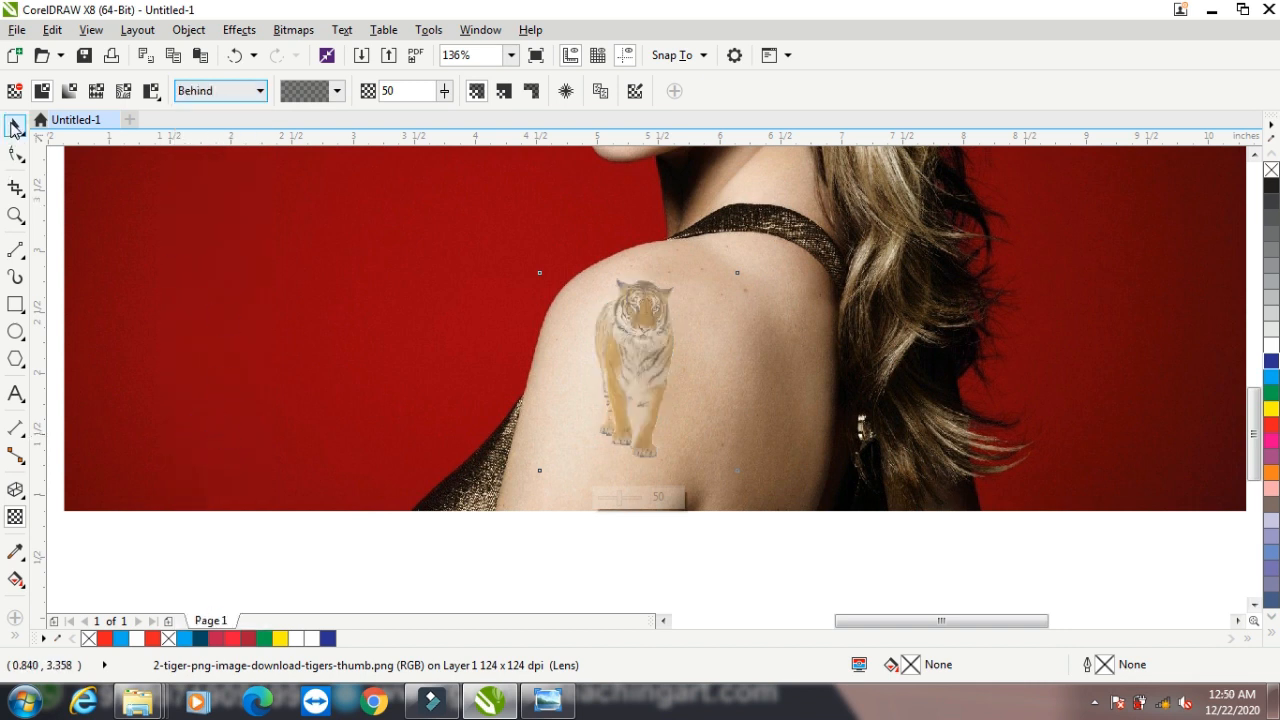
click(13, 127)
Step: Delete the tiger, import the siam-tulip-curcuma flower image from the WALPAPER folder and place it on the shoulder at about 1.87 by 1.05 inches
scroll(492, 380, down, 3)
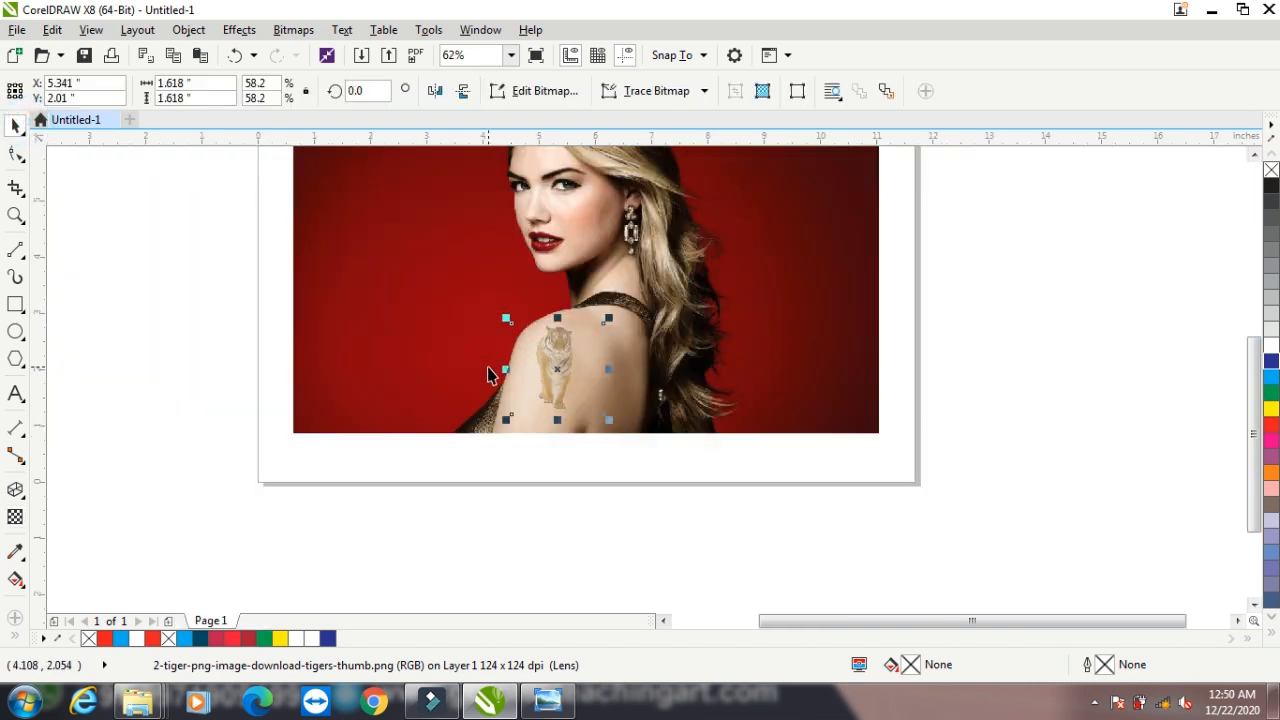
key(Delete)
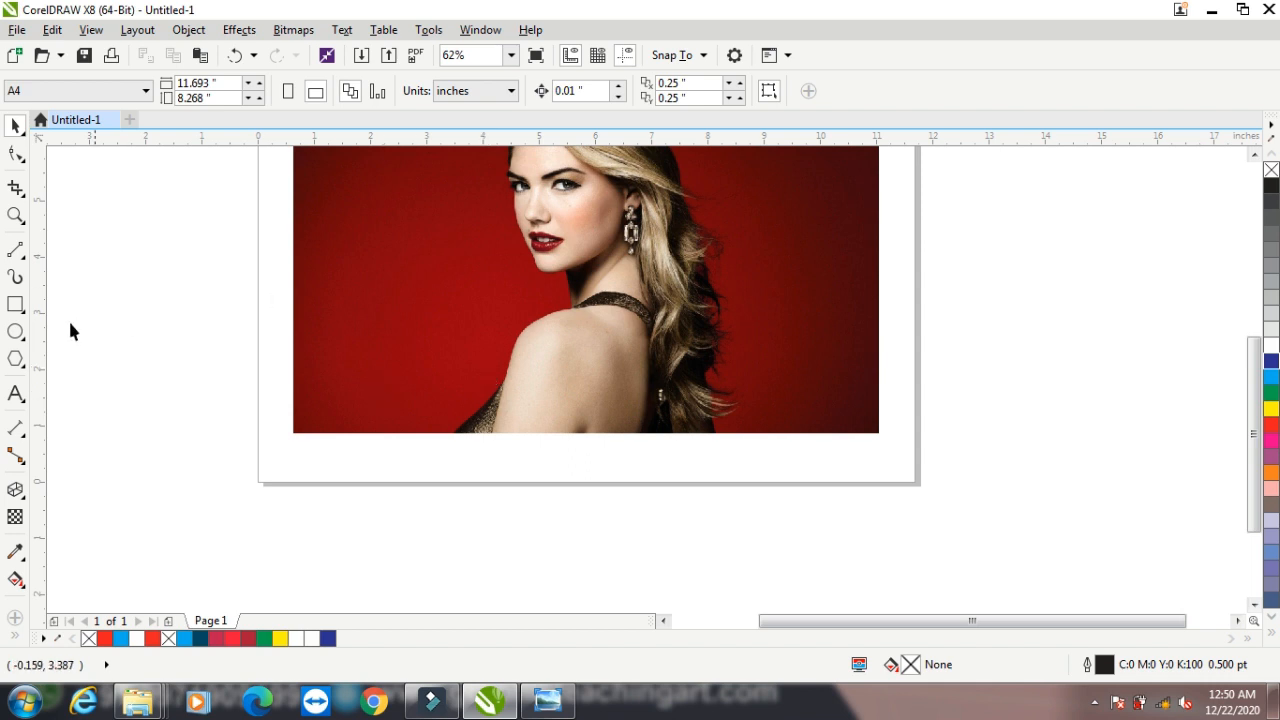
right_click(95, 257)
click(120, 341)
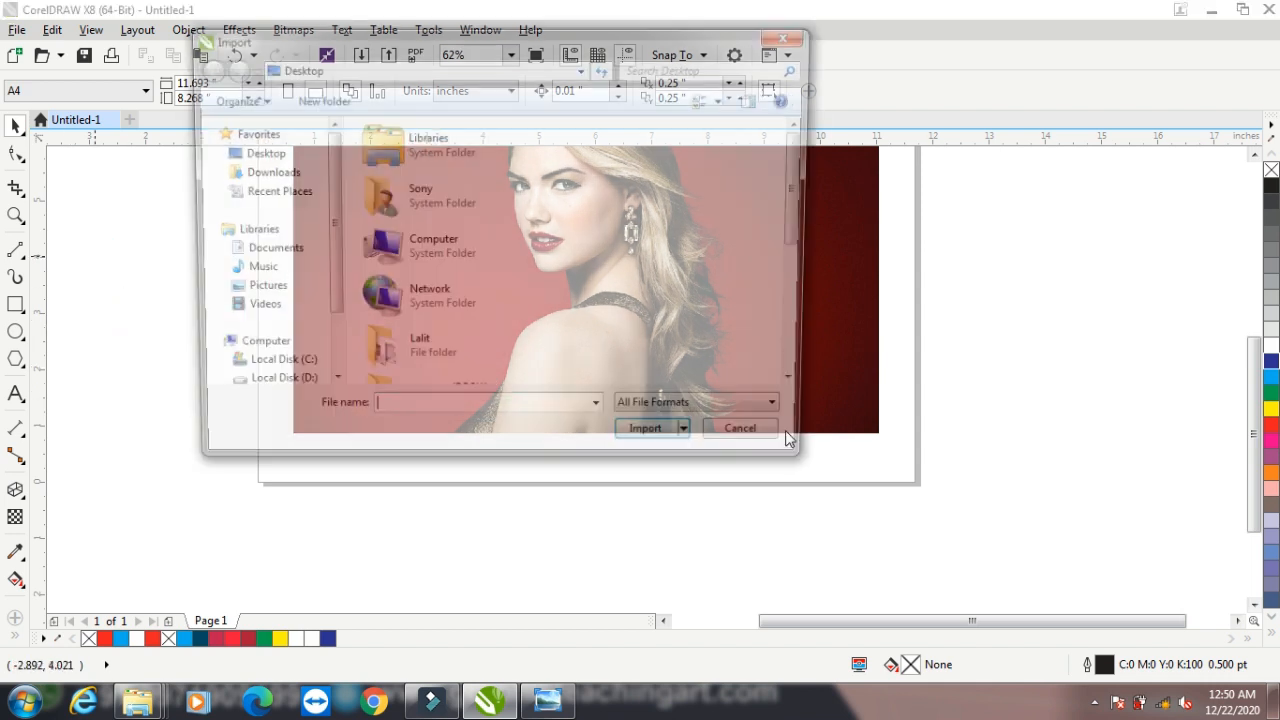
click(715, 220)
scroll(677, 323, down, 2)
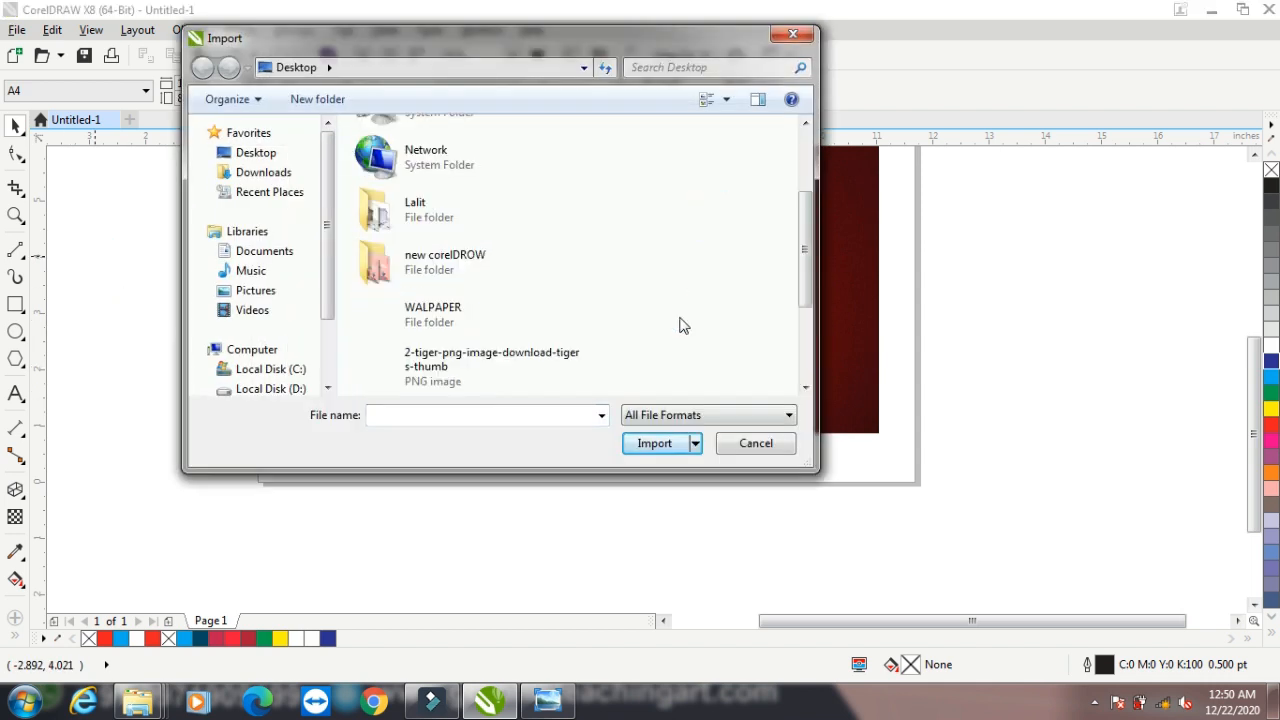
click(425, 318)
double_click(425, 318)
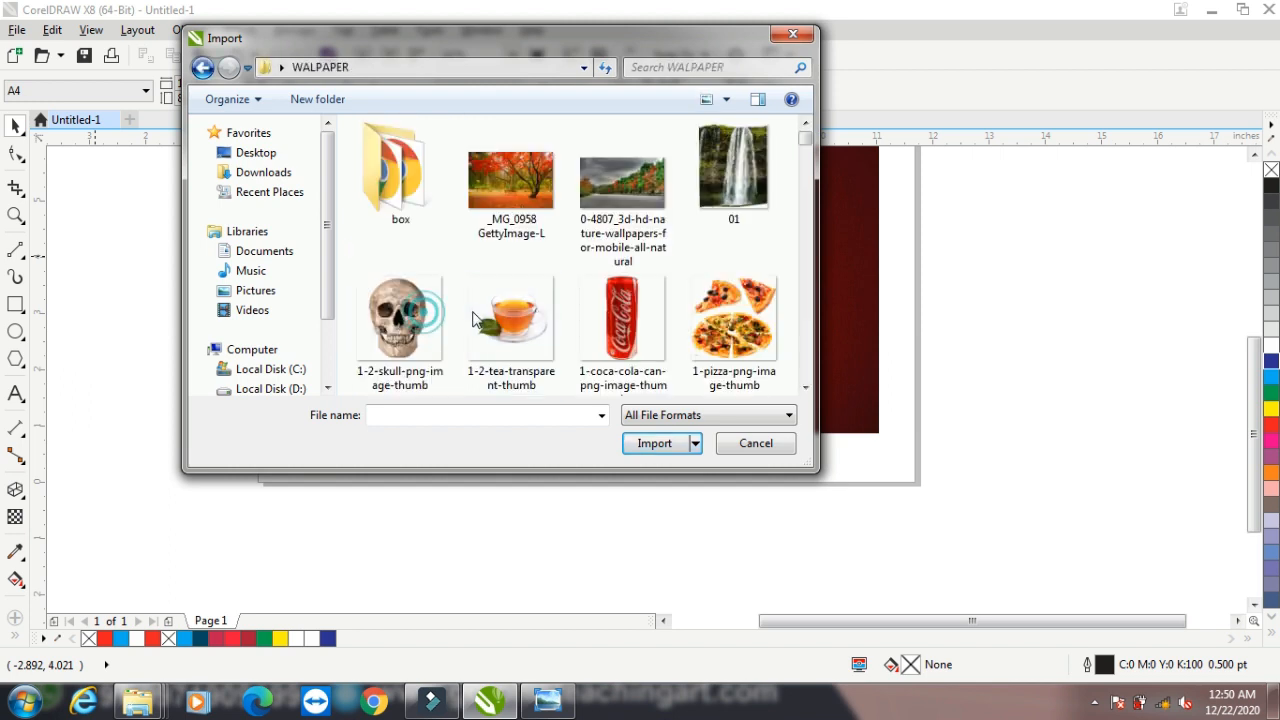
scroll(497, 314, down, 2)
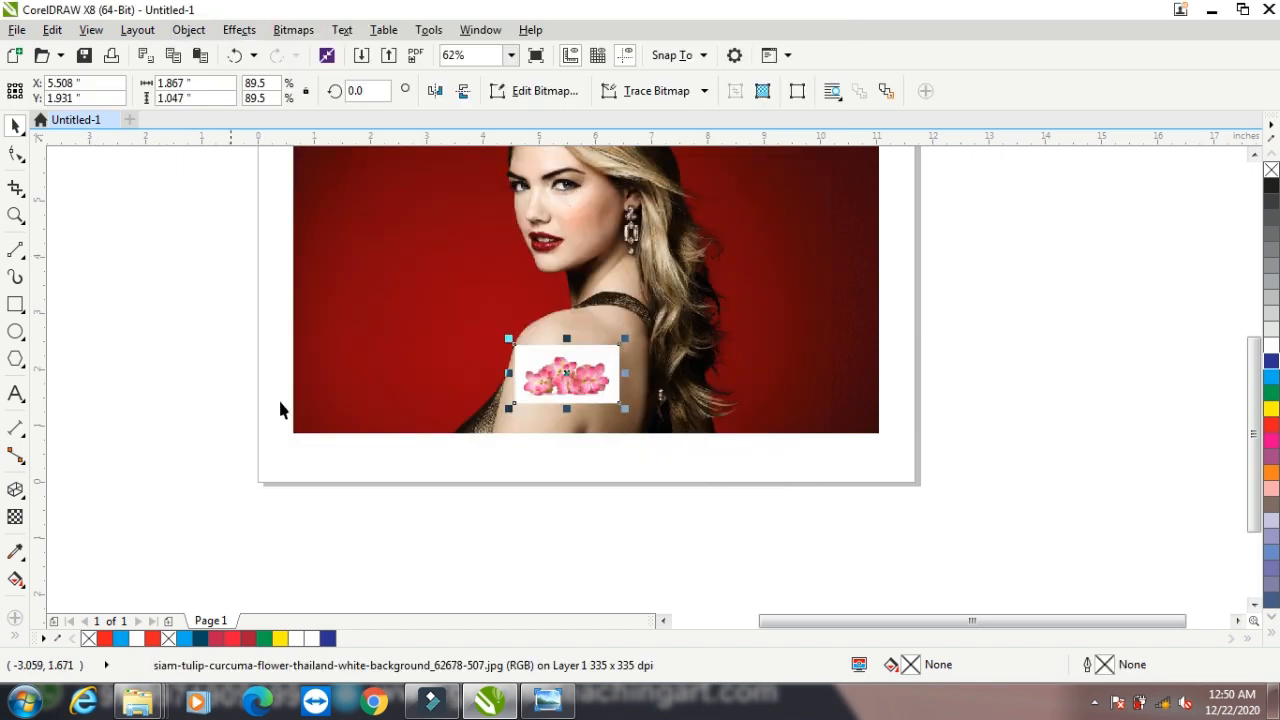
Step: Move the flower image slightly higher on the shoulder
click(15, 214)
drag(459, 311, 690, 428)
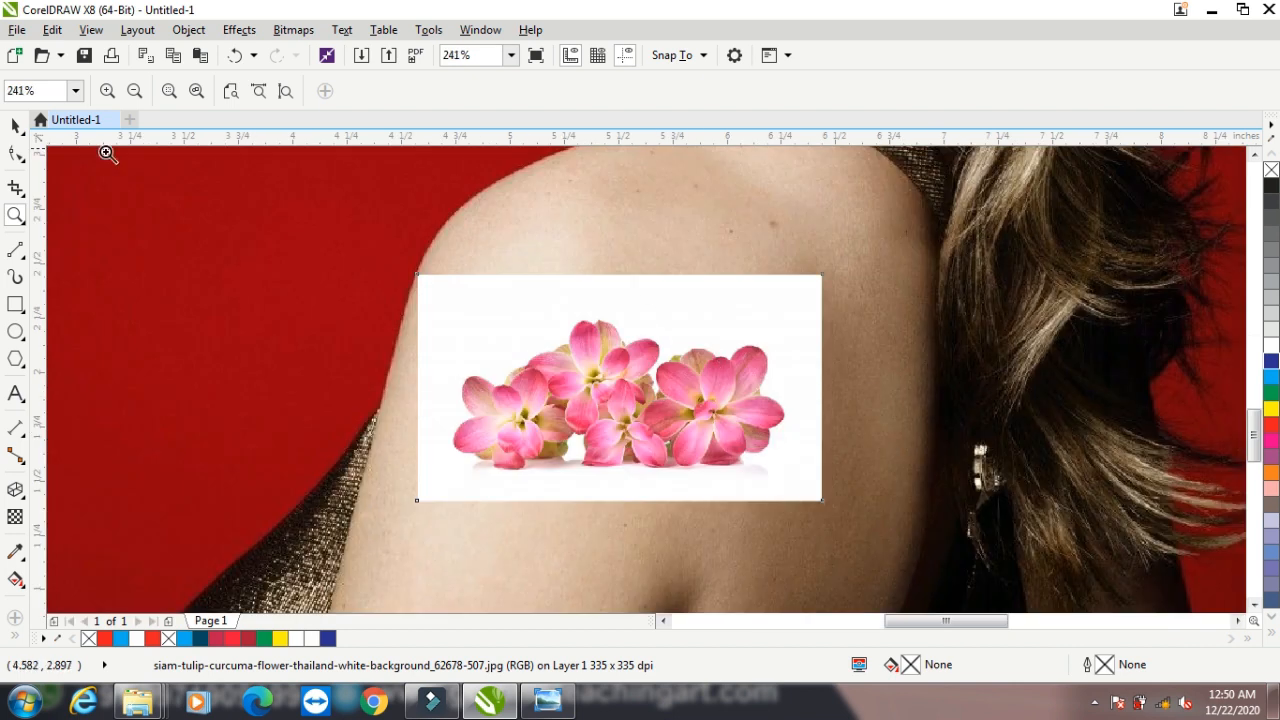
click(15, 125)
drag(638, 326, 646, 296)
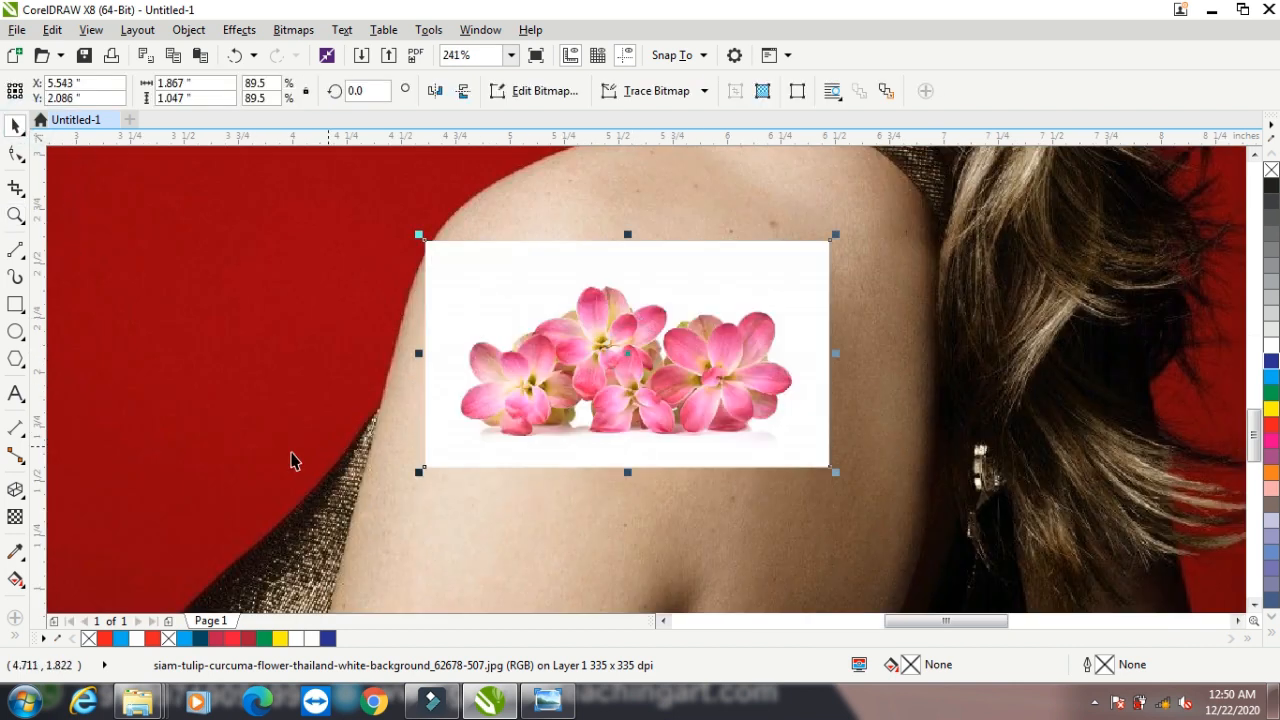
Step: Apply a linear transparency across the flower image, and replace it with a uniform transparency of 50
click(15, 516)
drag(560, 384, 697, 312)
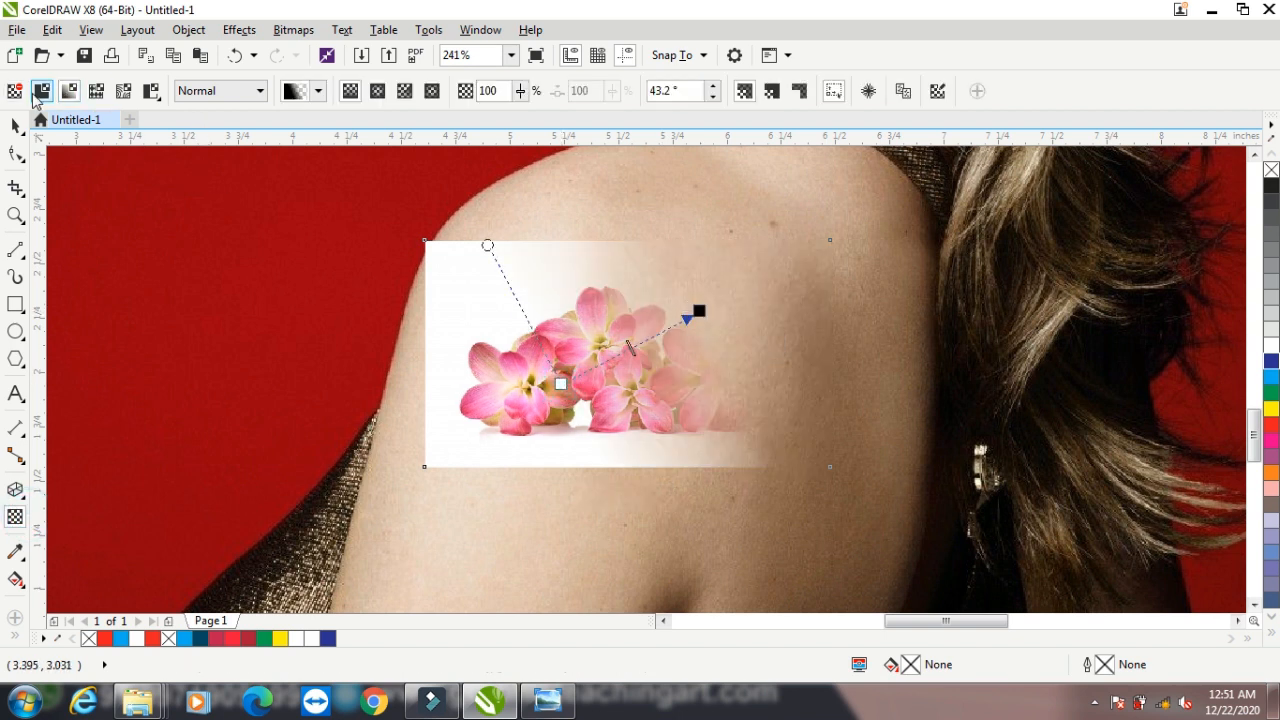
click(42, 92)
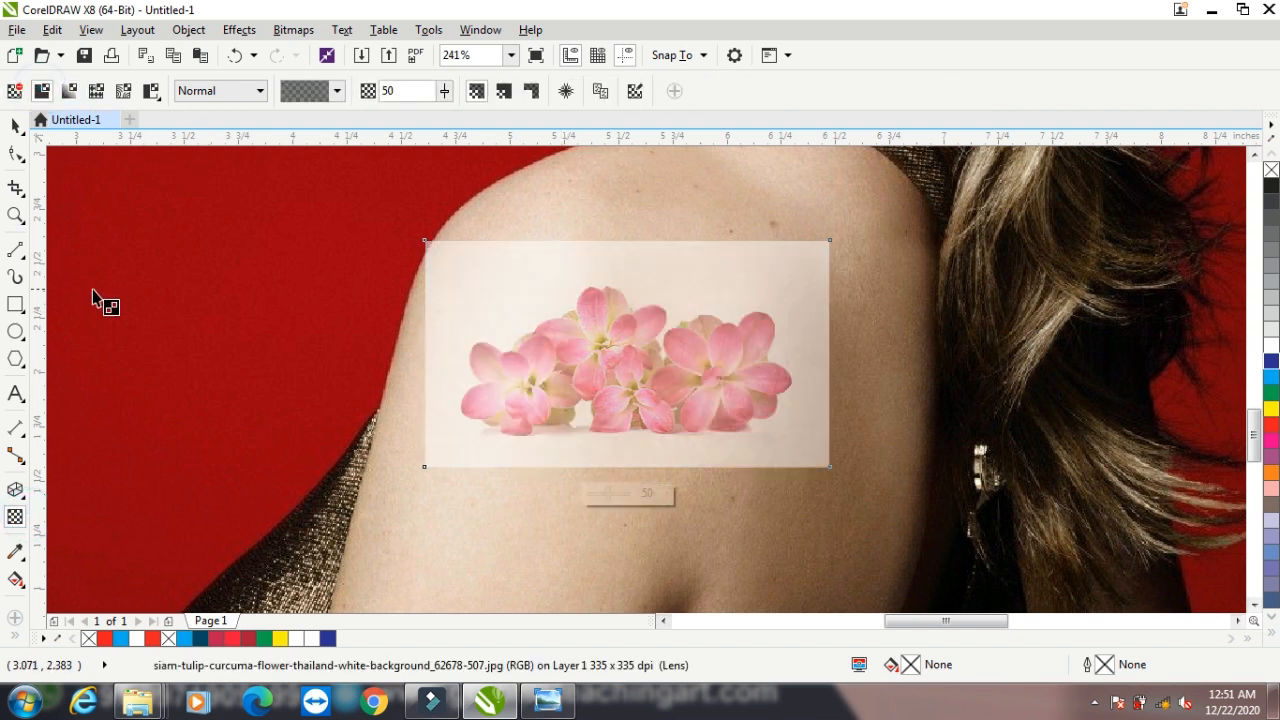
Step: Set the flower image's transparency merge mode to Subtract, after trying Difference
click(200, 91)
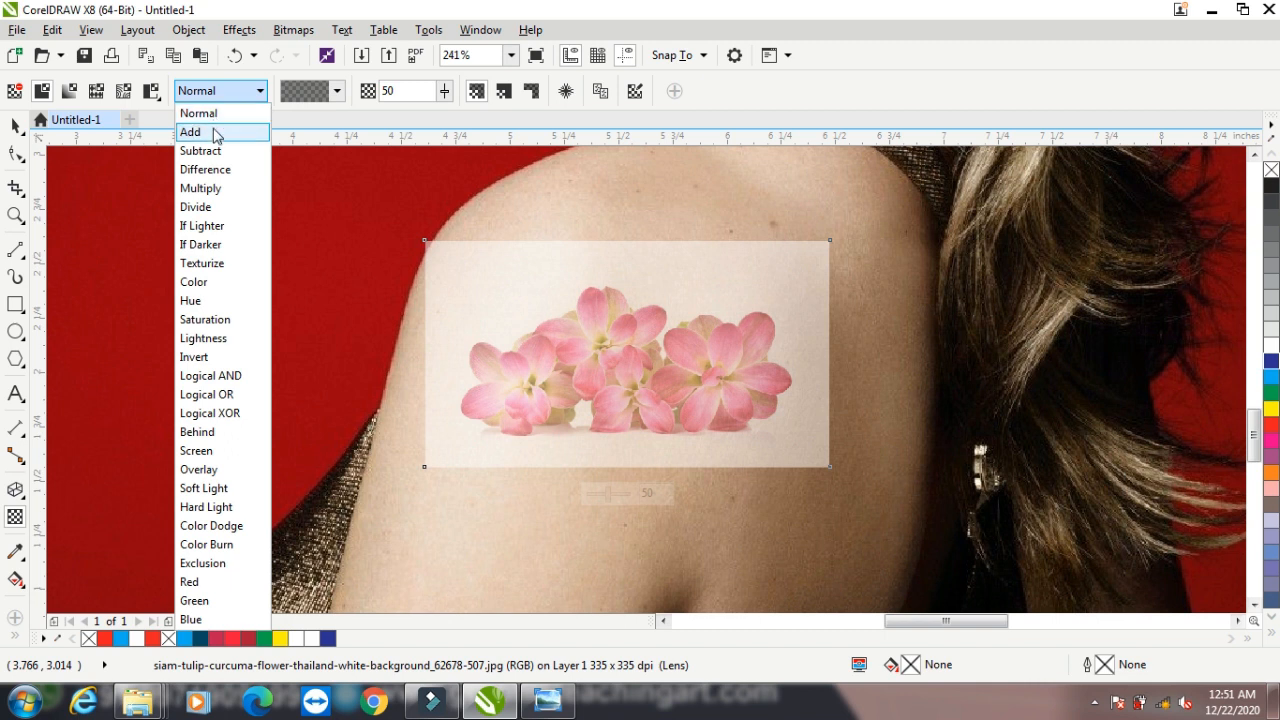
click(210, 170)
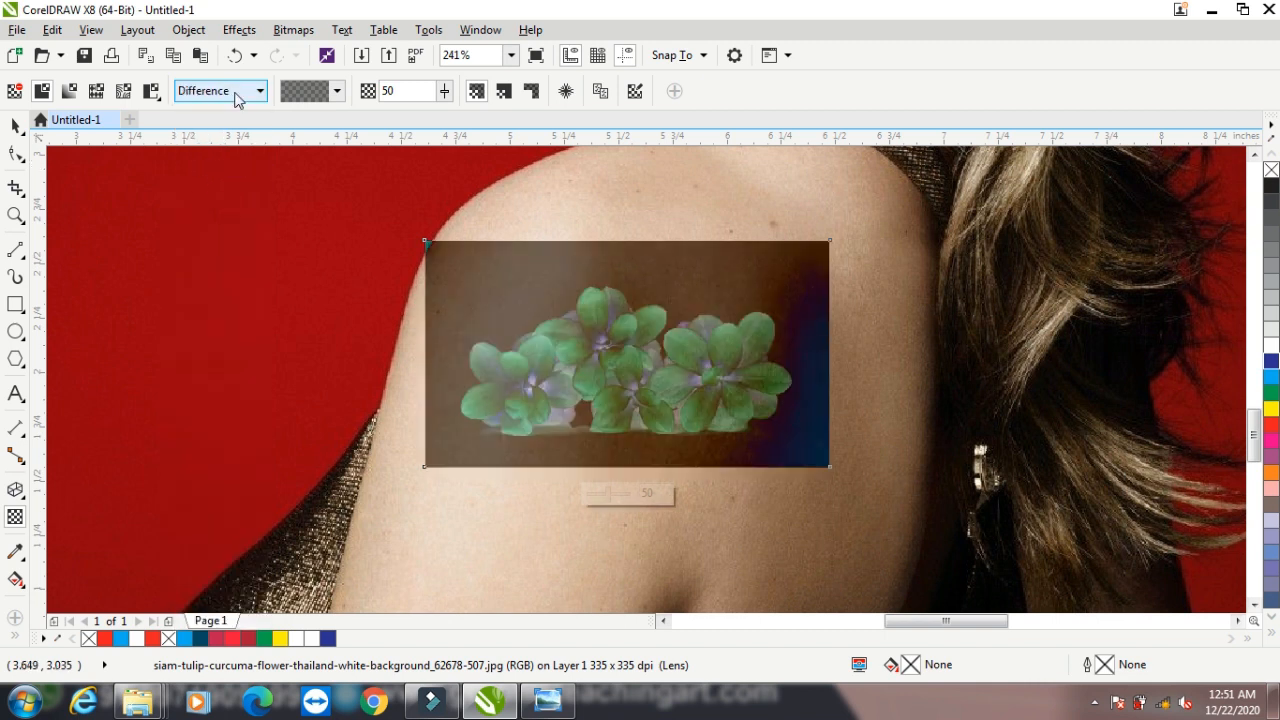
click(234, 91)
click(205, 150)
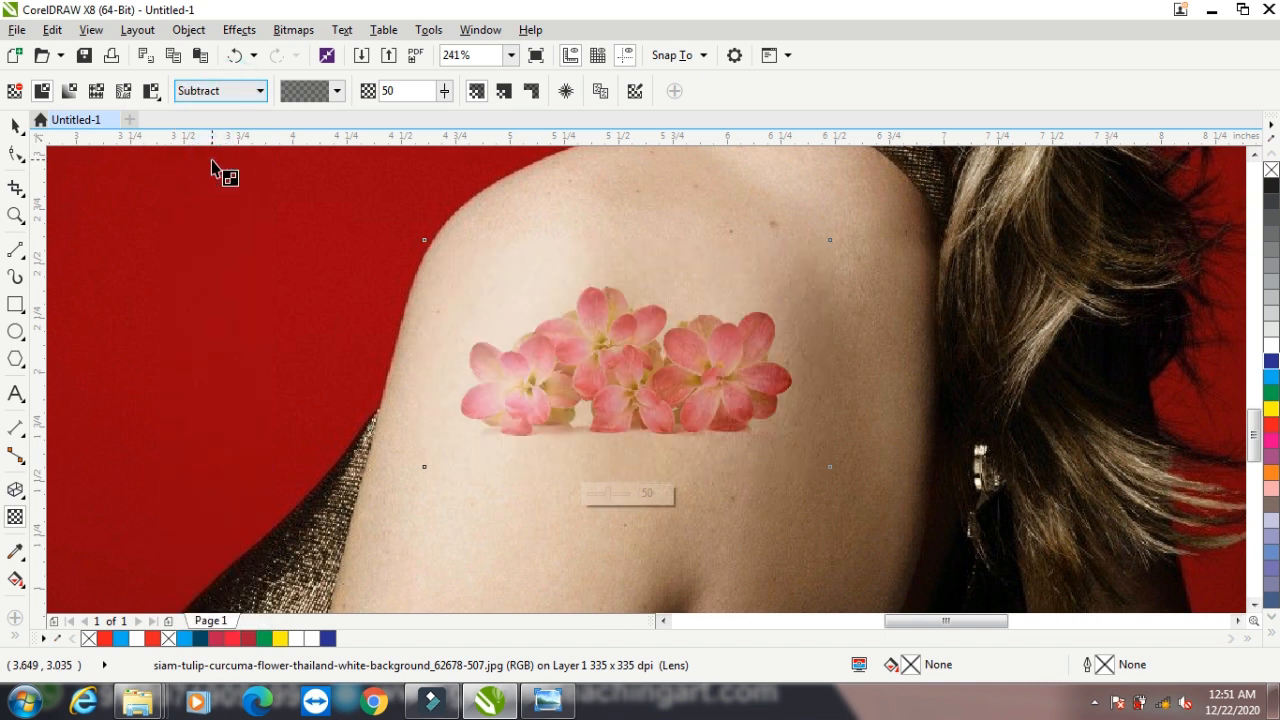
click(14, 126)
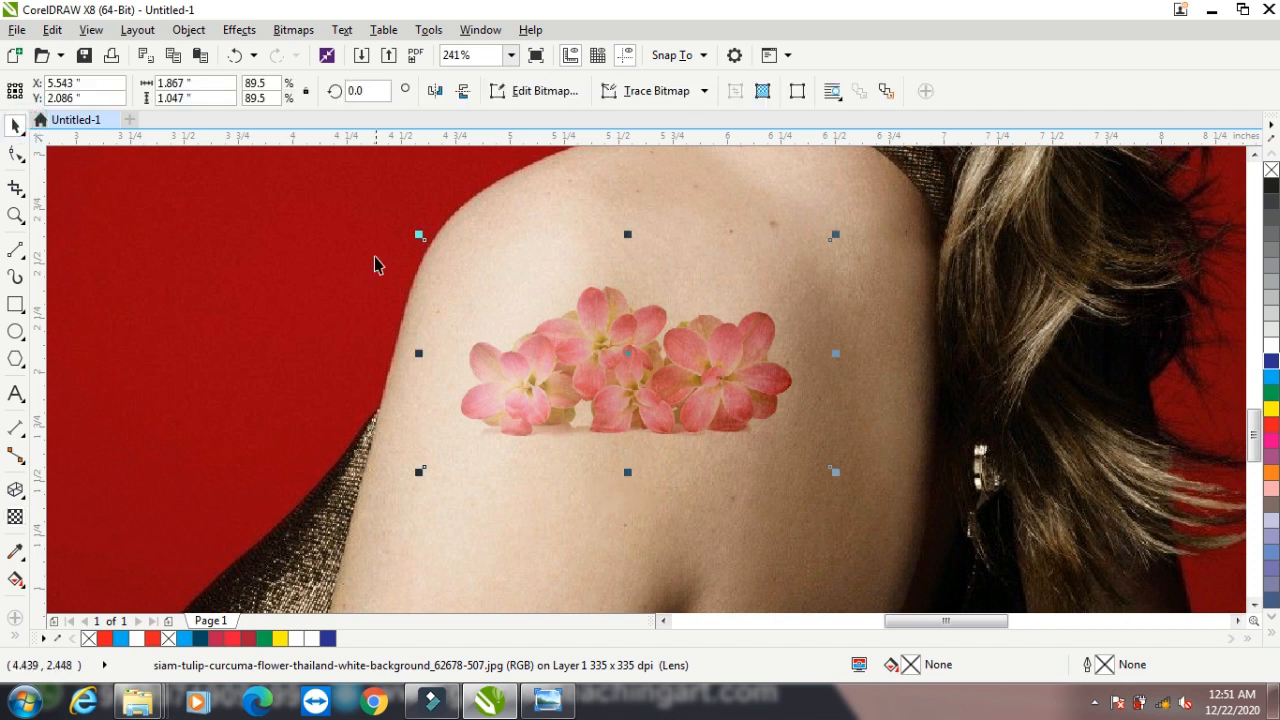
Step: Scale the flower image down to about 1.72 by 0.96 inches, and undo the scaling and the Subtract merge mode
drag(418, 235, 451, 252)
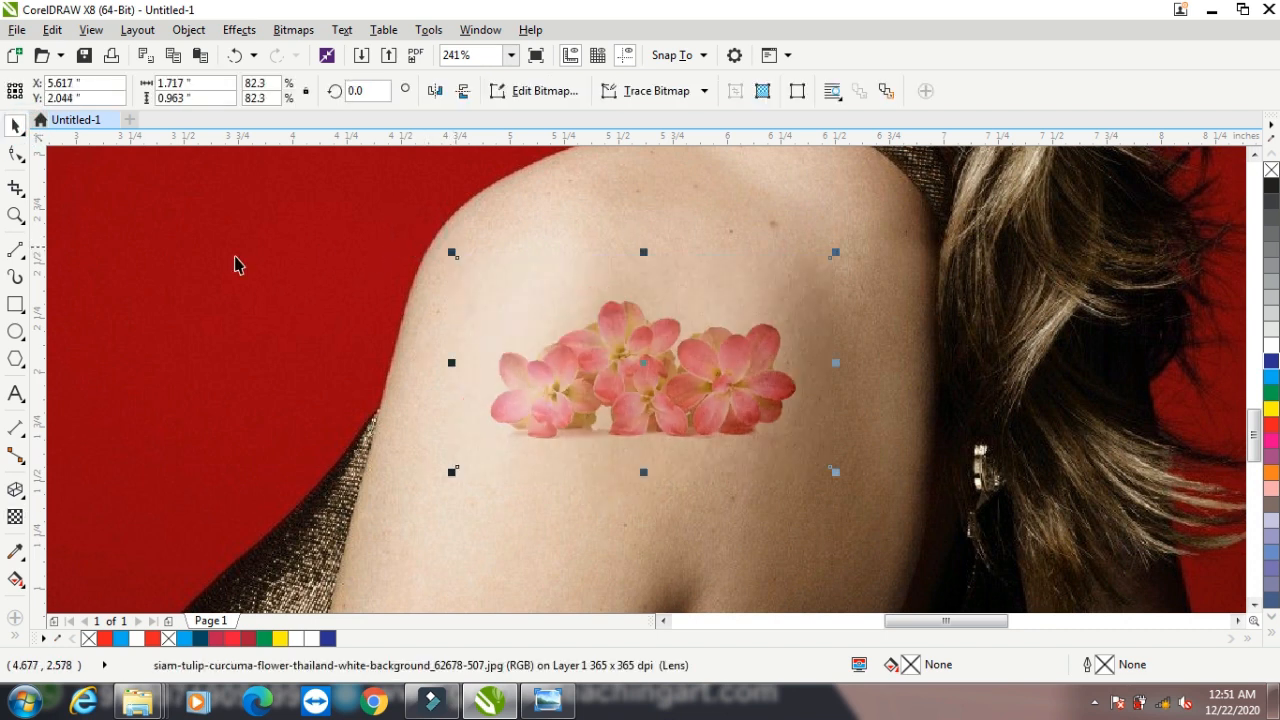
scroll(252, 337, down, 2)
click(466, 527)
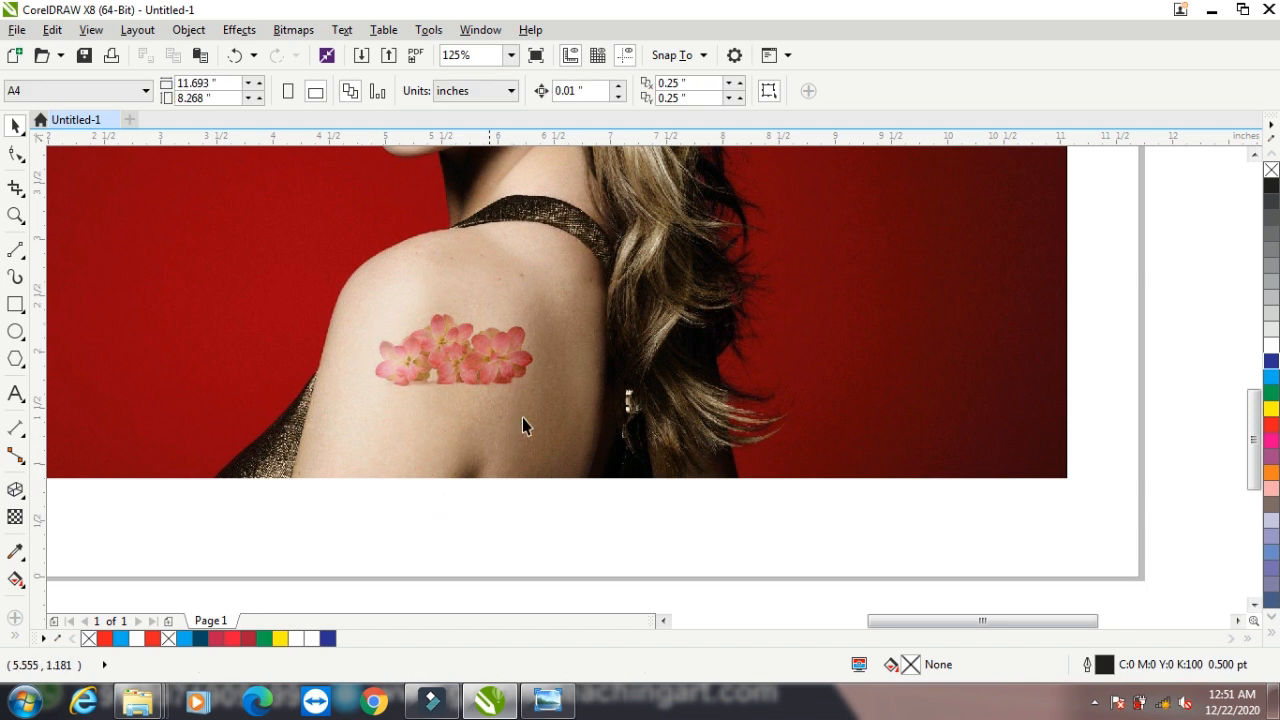
click(14, 518)
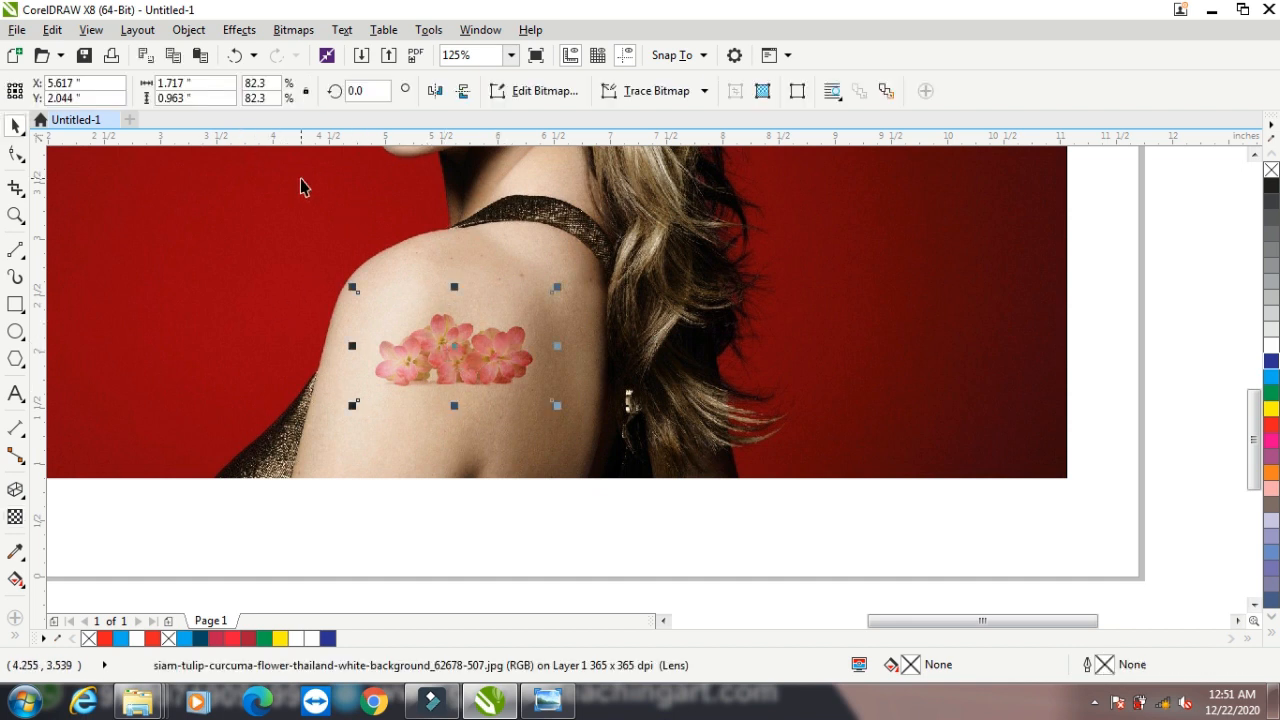
key(ctrl+z)
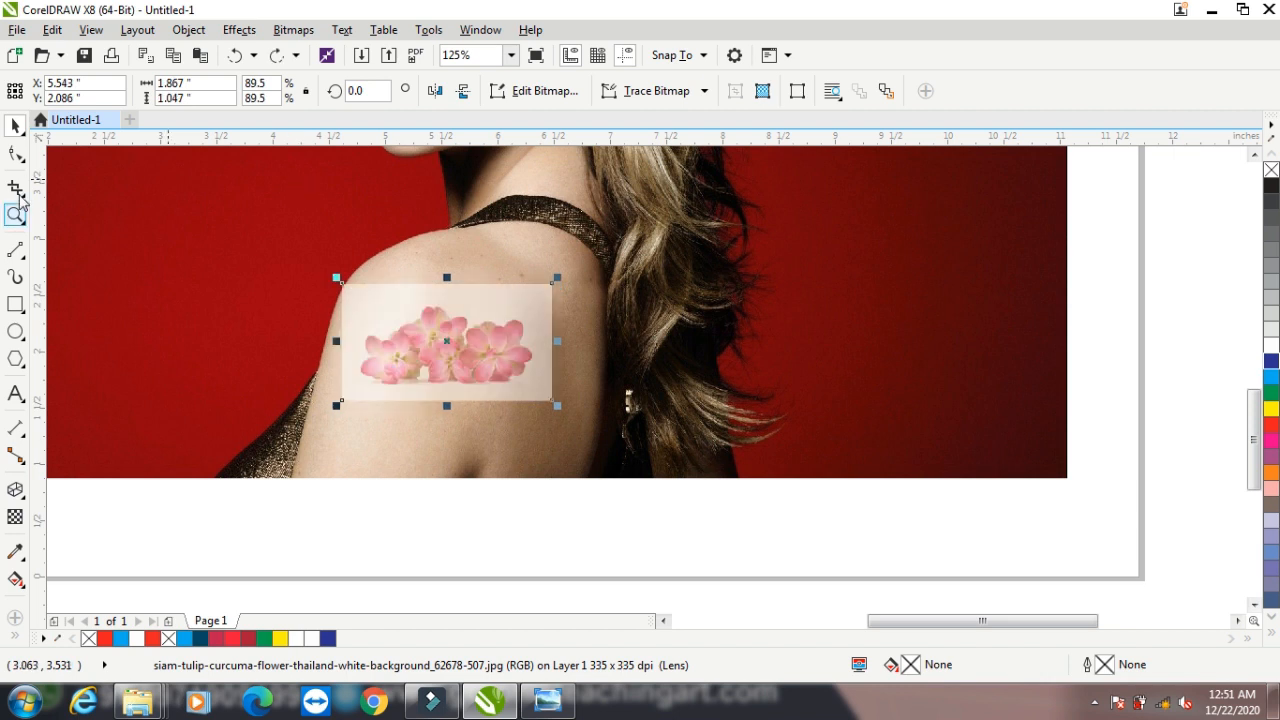
Step: Apply a linear transparency diagonally across the flower image, remove it, and draw a similar one again
click(15, 517)
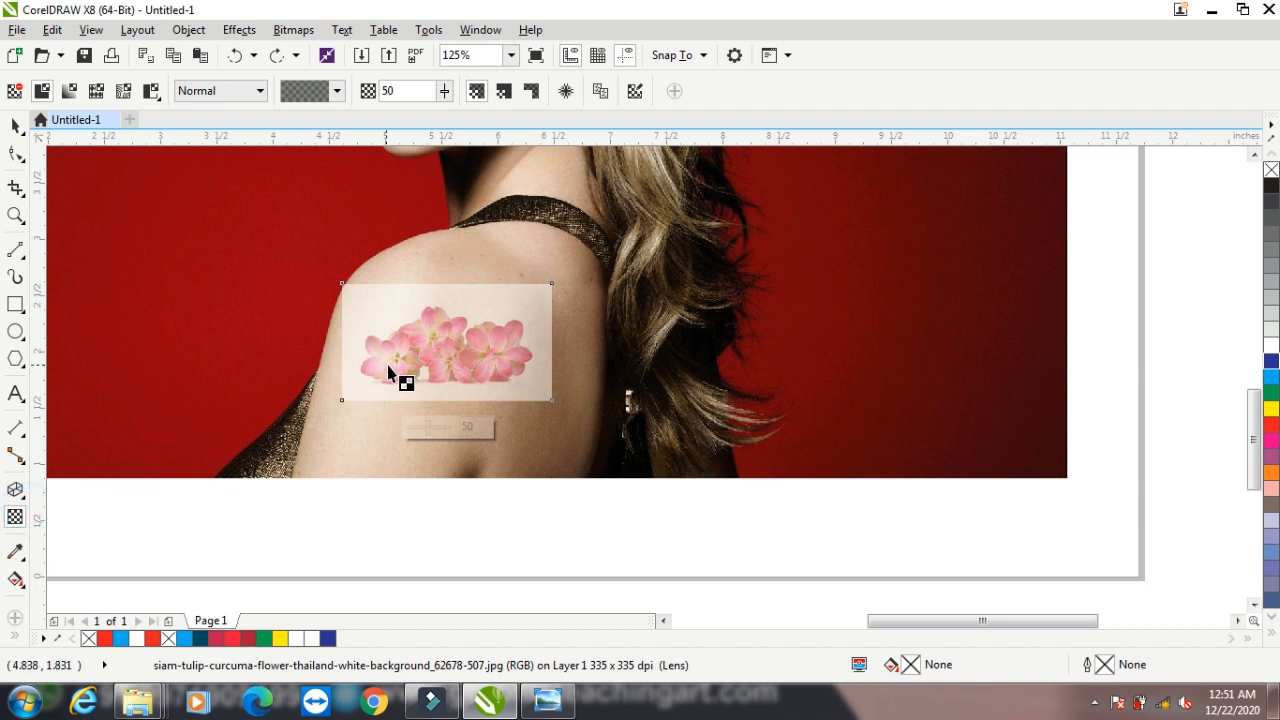
drag(387, 363, 477, 312)
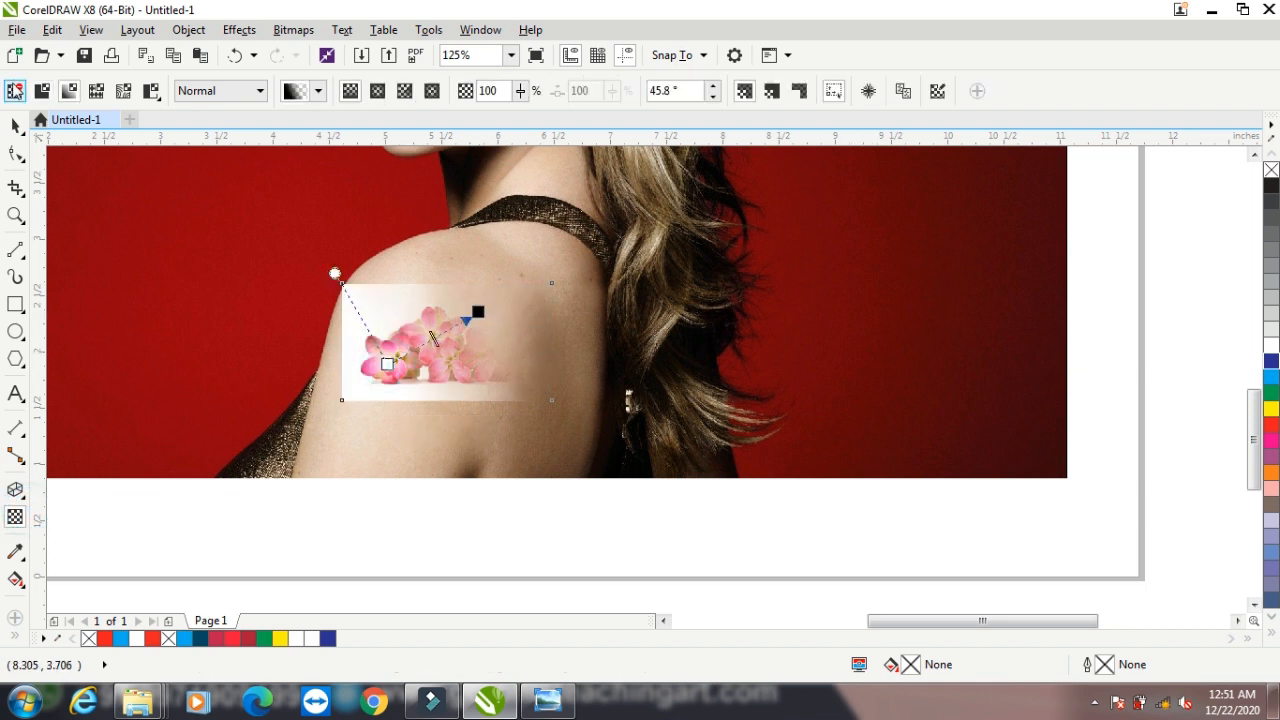
click(15, 91)
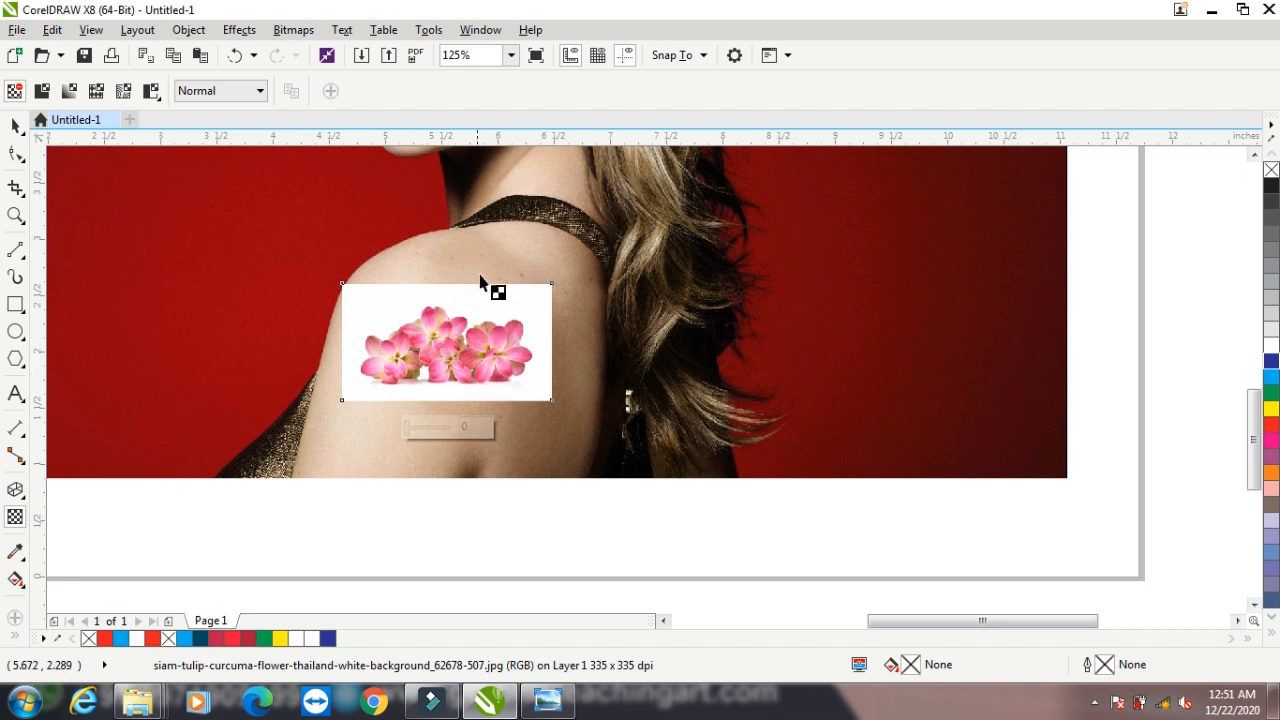
drag(393, 362, 484, 314)
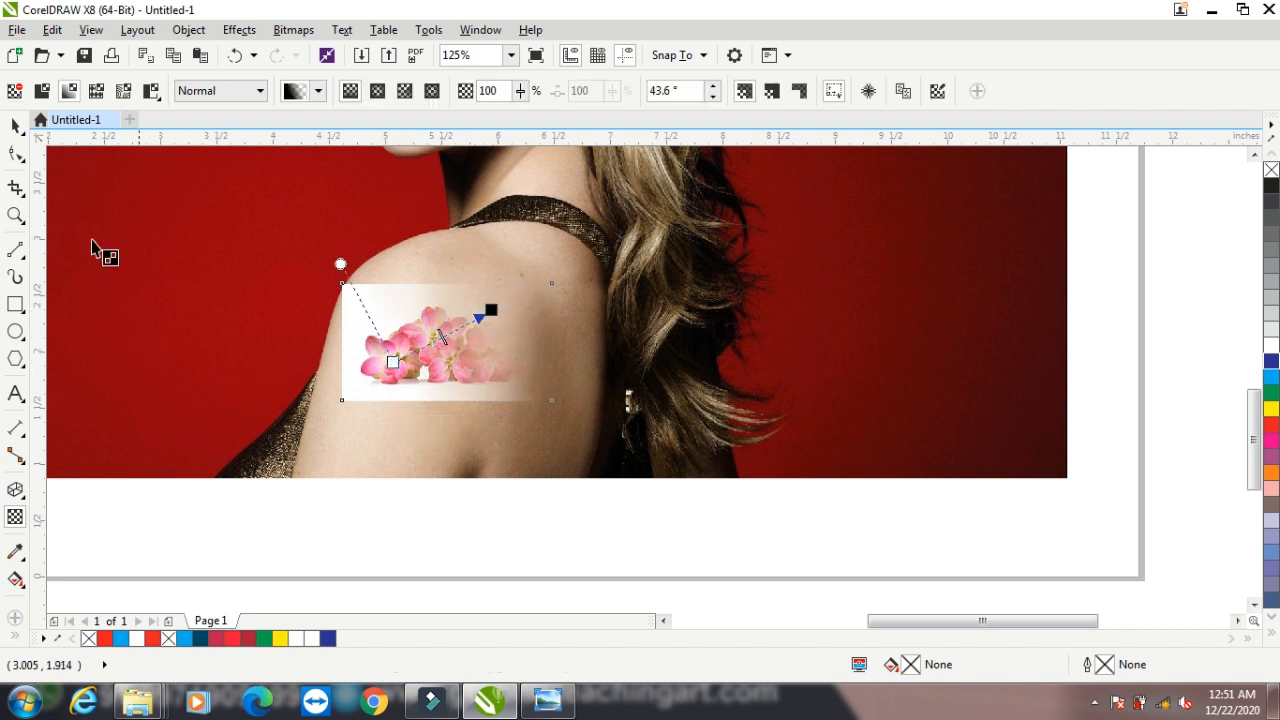
Step: Give the flower image a uniform transparency of 50 and set its merge mode to Subtract
click(41, 91)
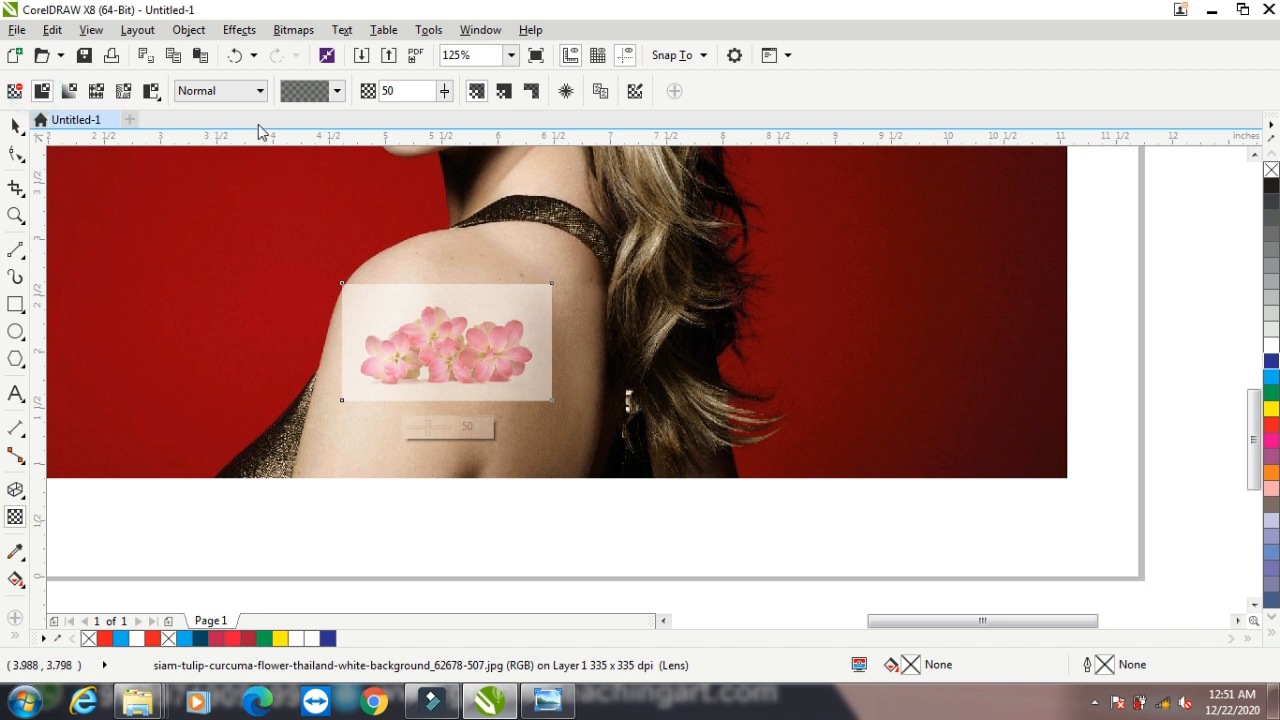
click(226, 93)
click(219, 149)
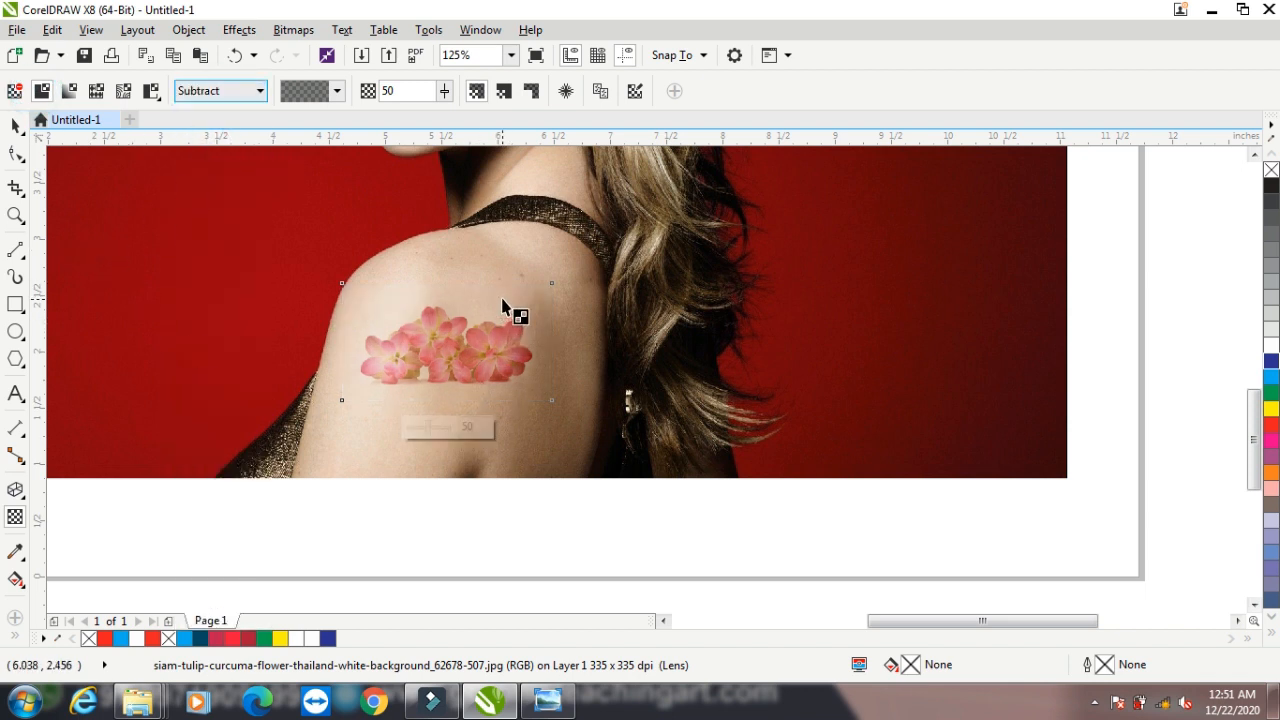
click(193, 96)
click(193, 92)
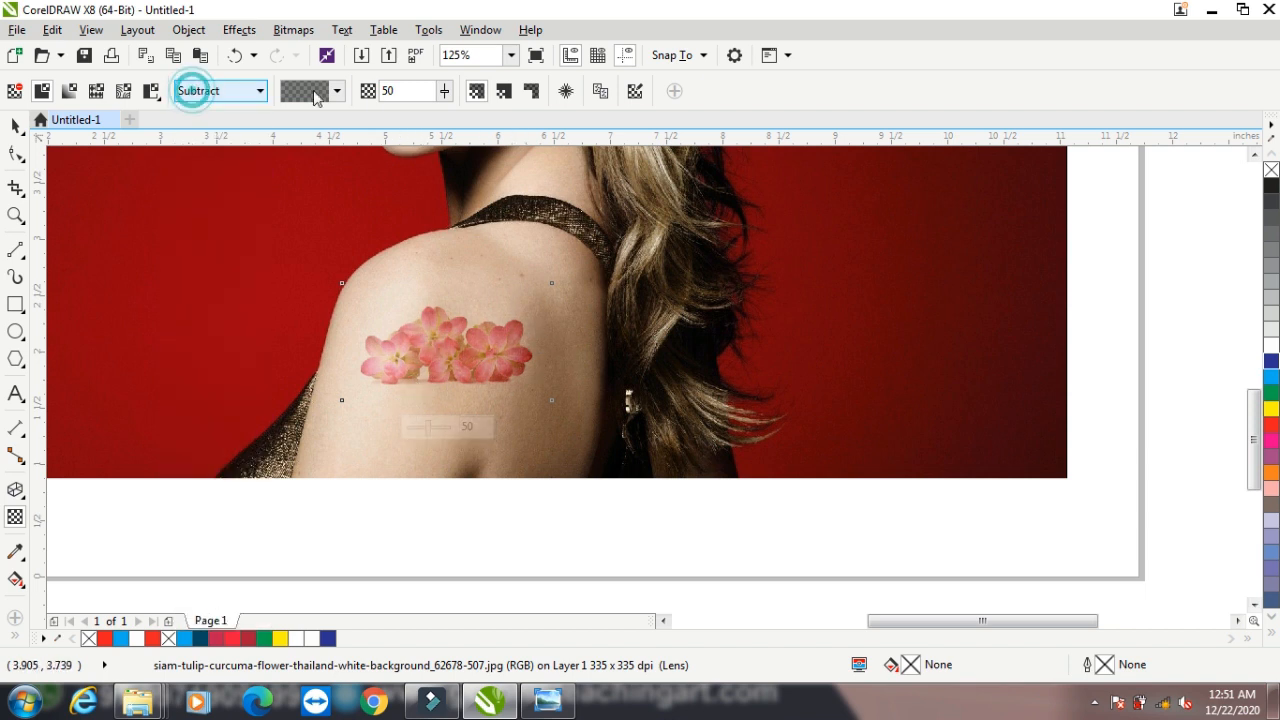
Step: Set the flower image's uniform transparency to 27, after trying 68 and 39
click(444, 91)
drag(444, 114, 459, 114)
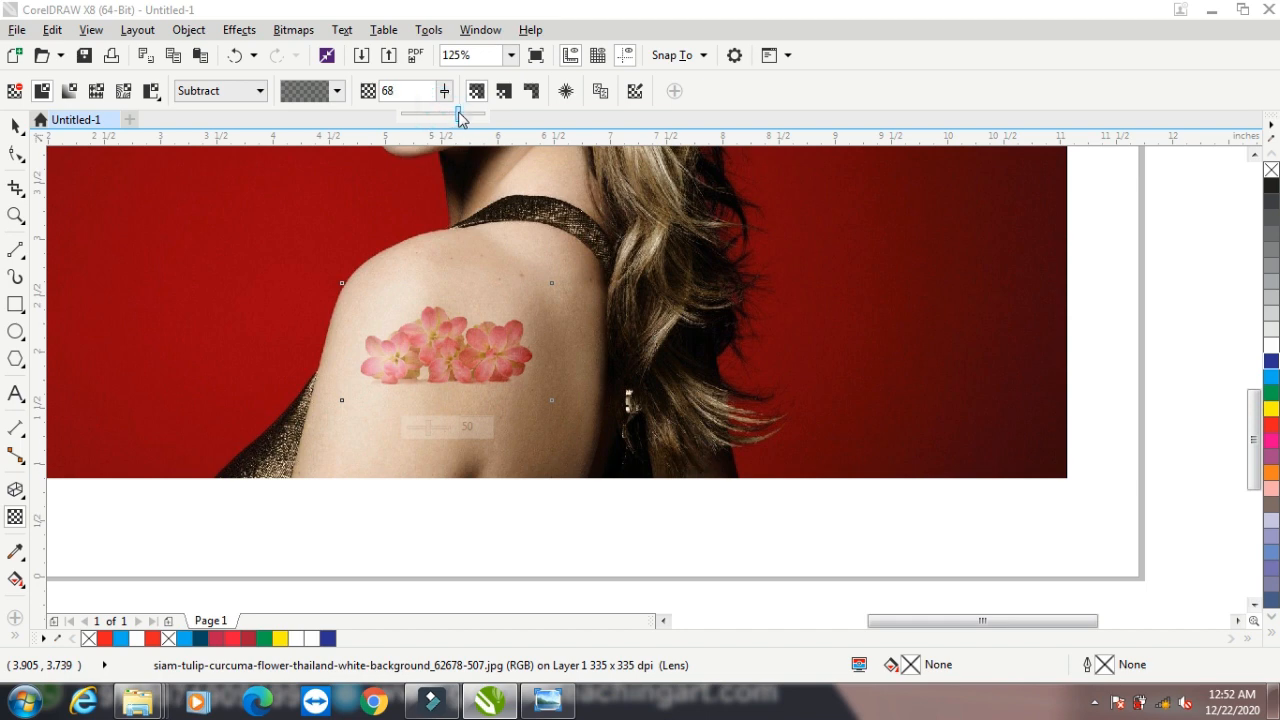
double_click(458, 115)
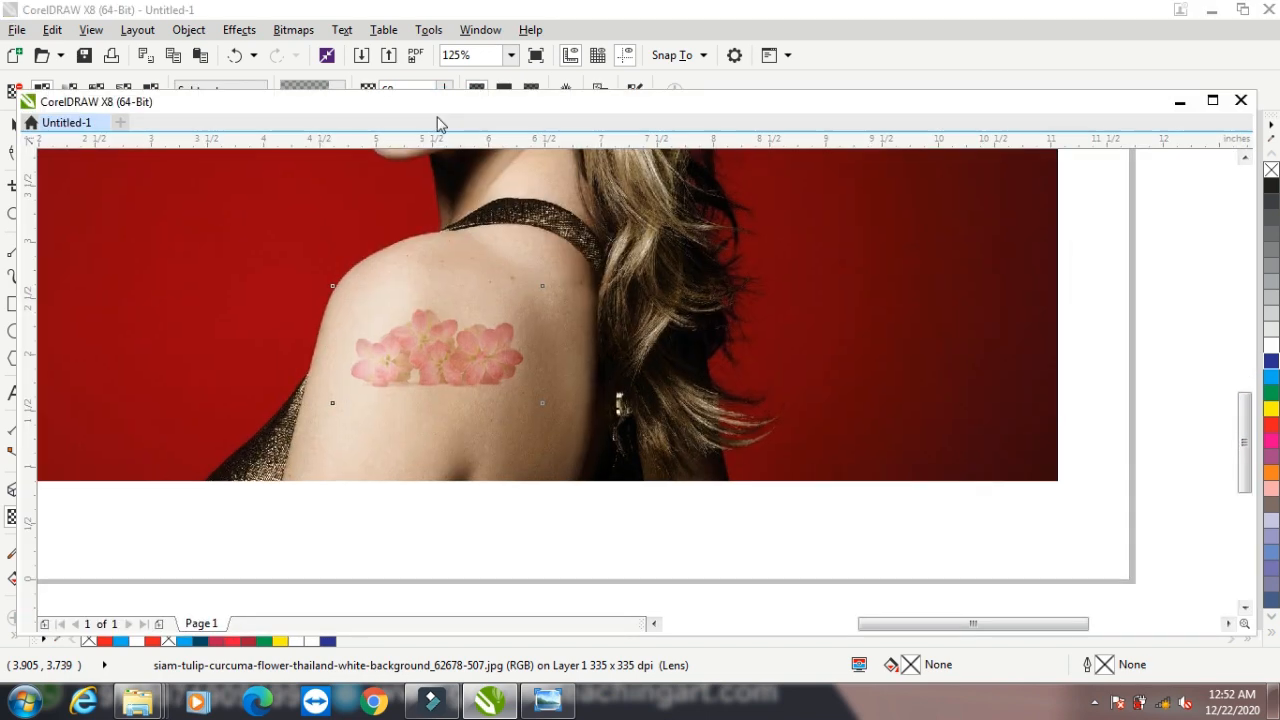
double_click(440, 124)
click(444, 95)
drag(443, 114, 419, 111)
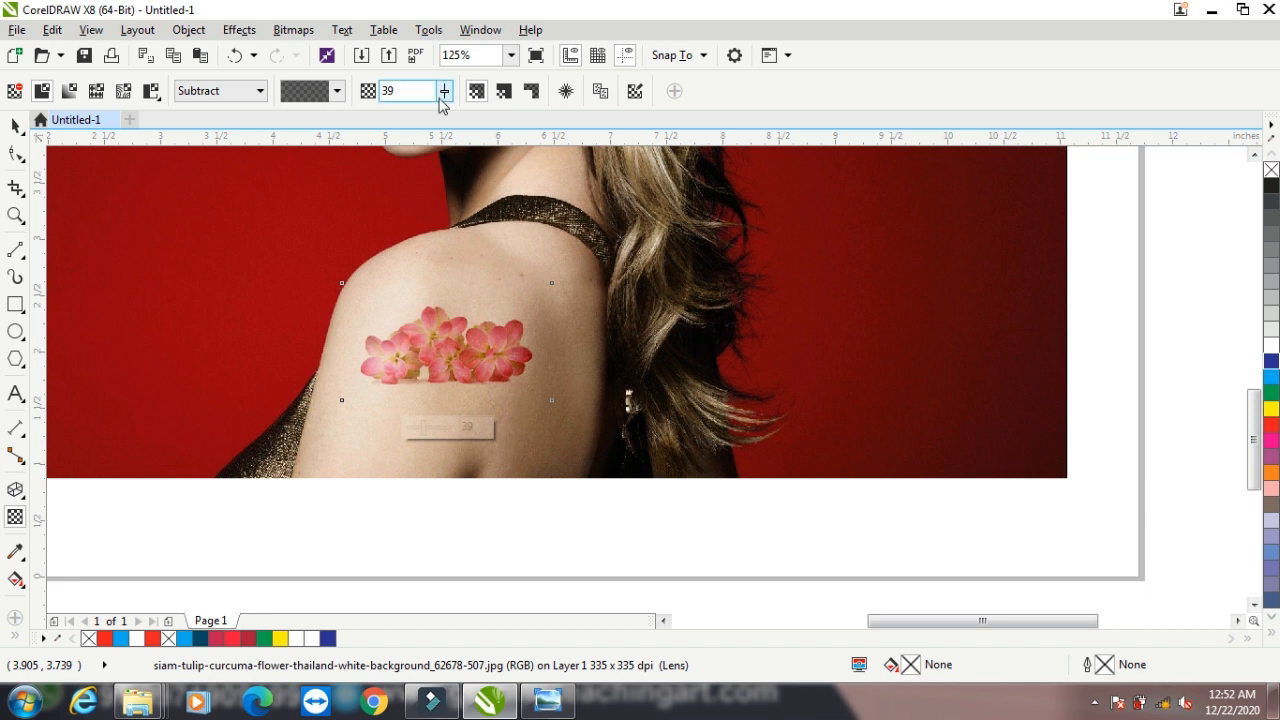
click(442, 97)
drag(438, 117, 432, 115)
click(444, 92)
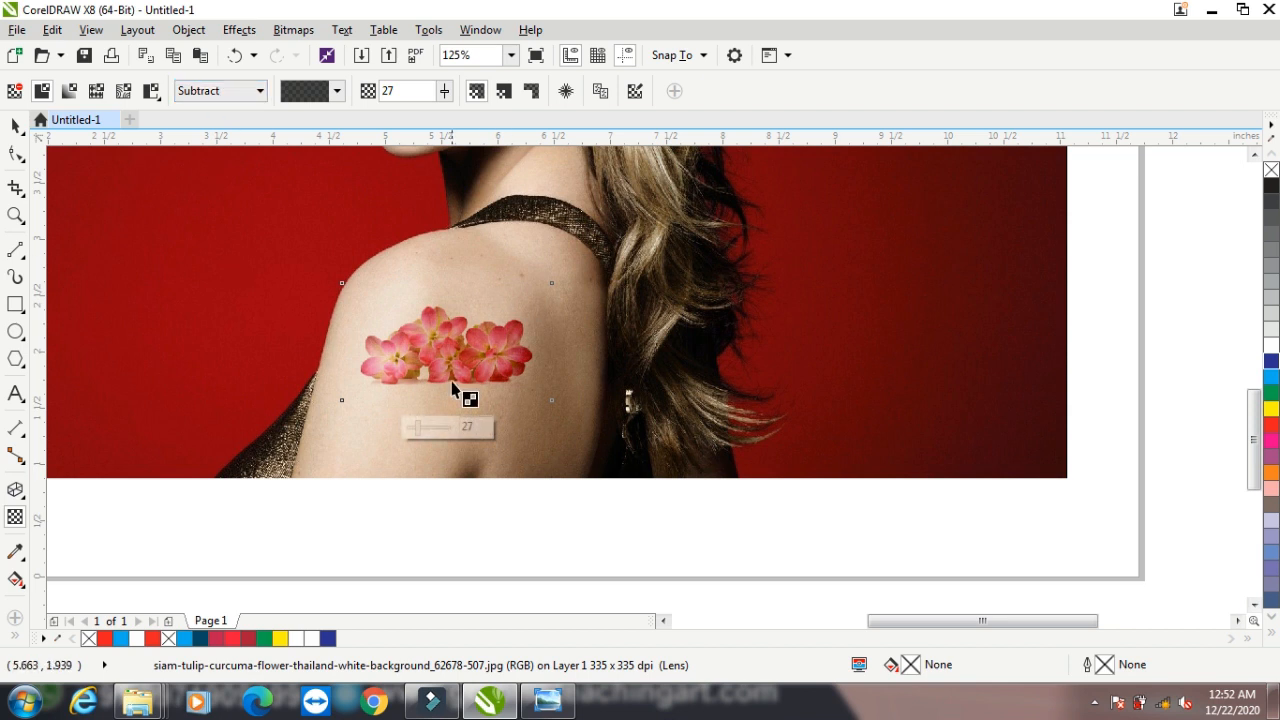
Step: Close the tattoo document without saving and create a new A4 landscape document in CMYK at 300 dpi
click(15, 125)
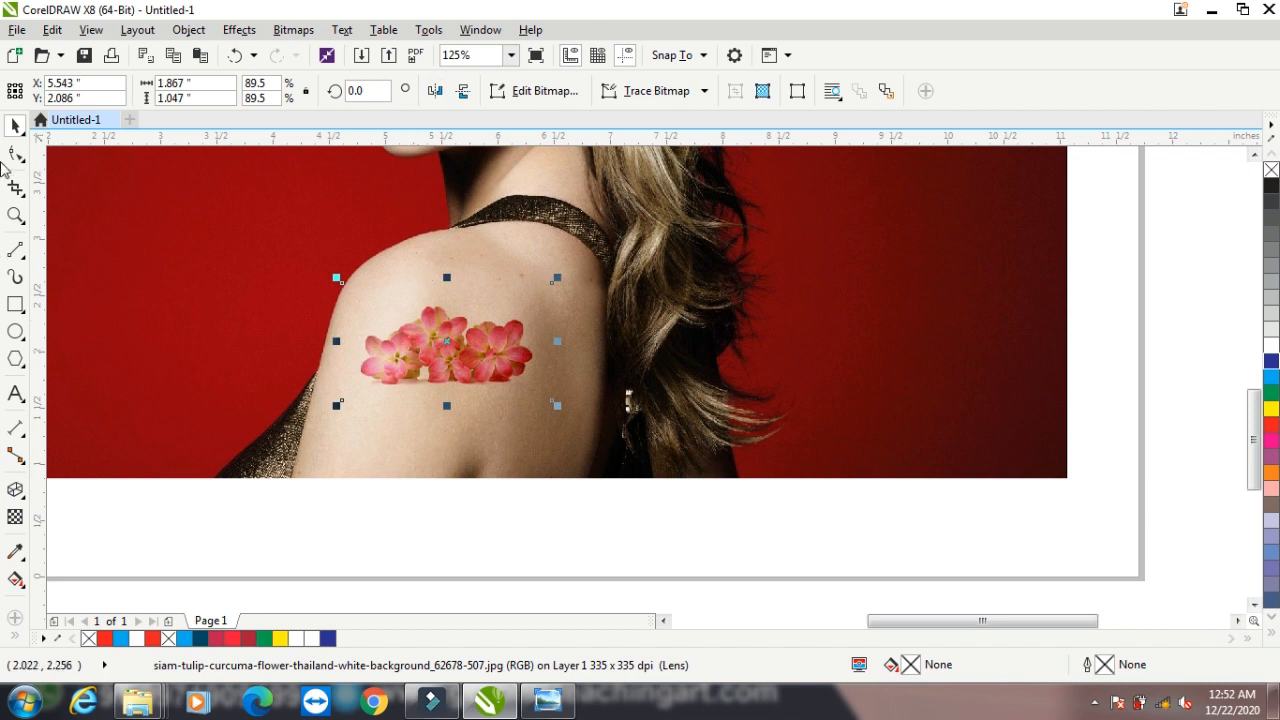
shift+click(641, 334)
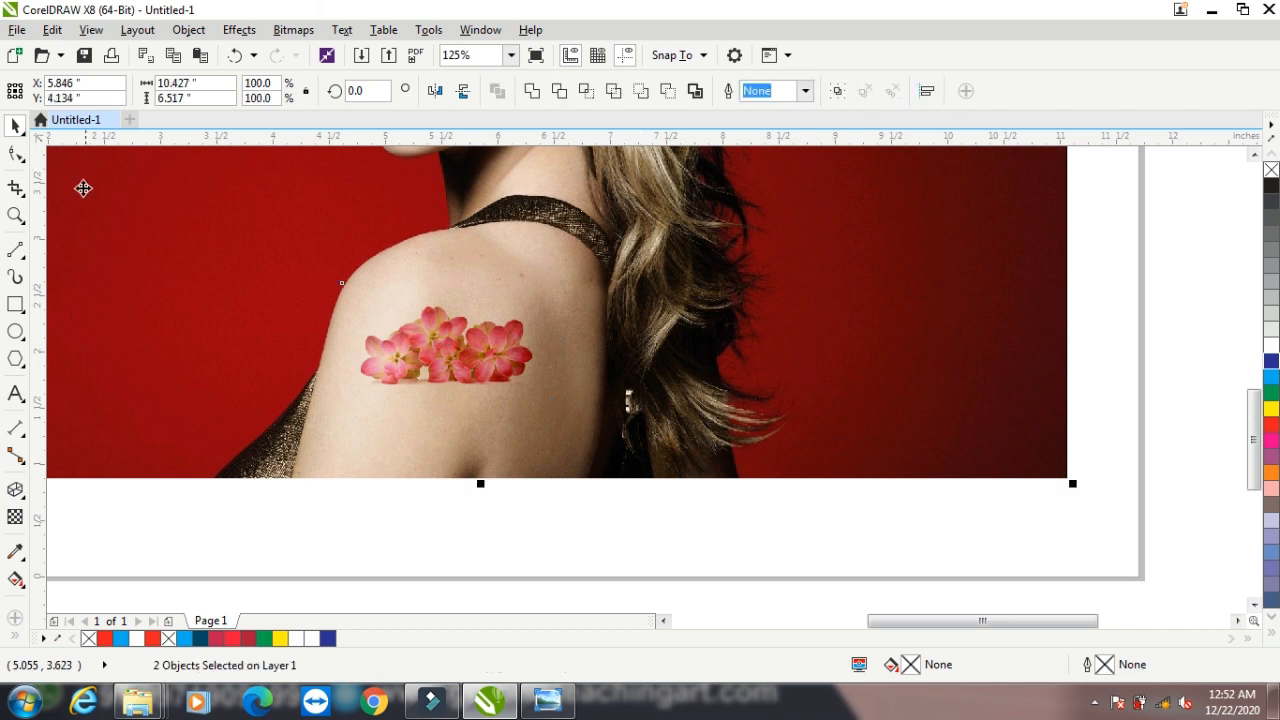
click(111, 120)
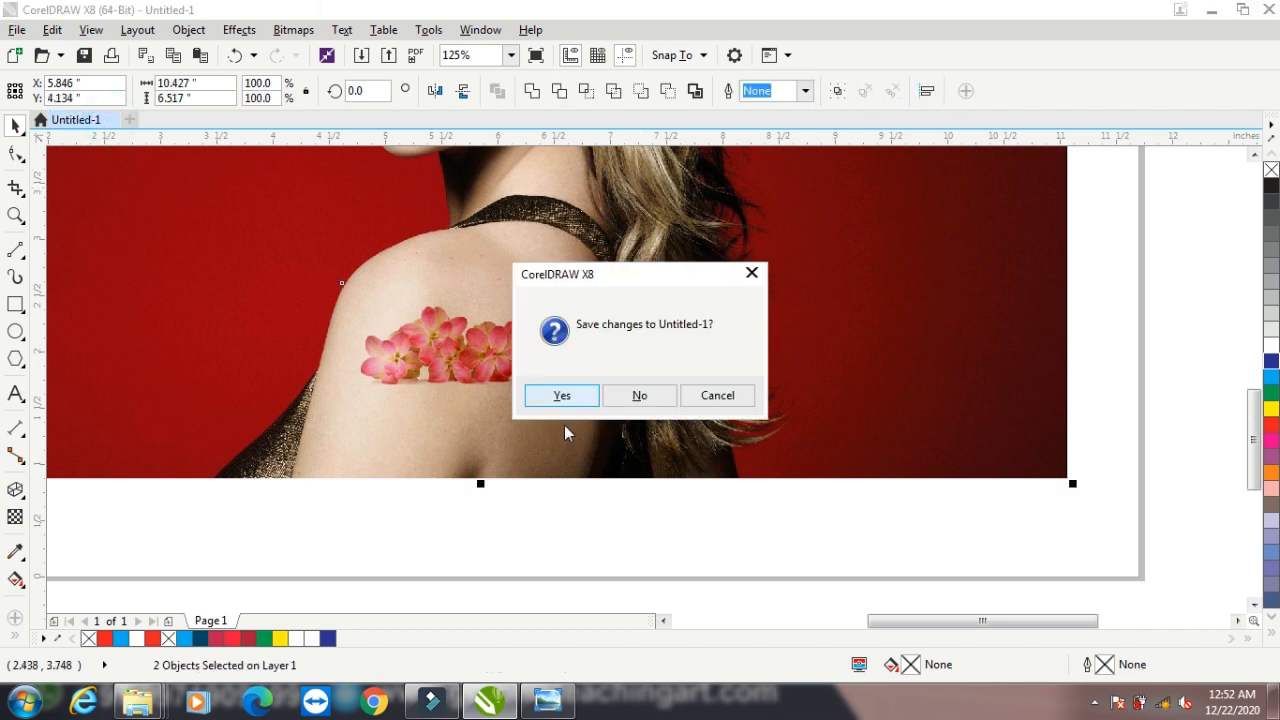
click(640, 396)
click(14, 55)
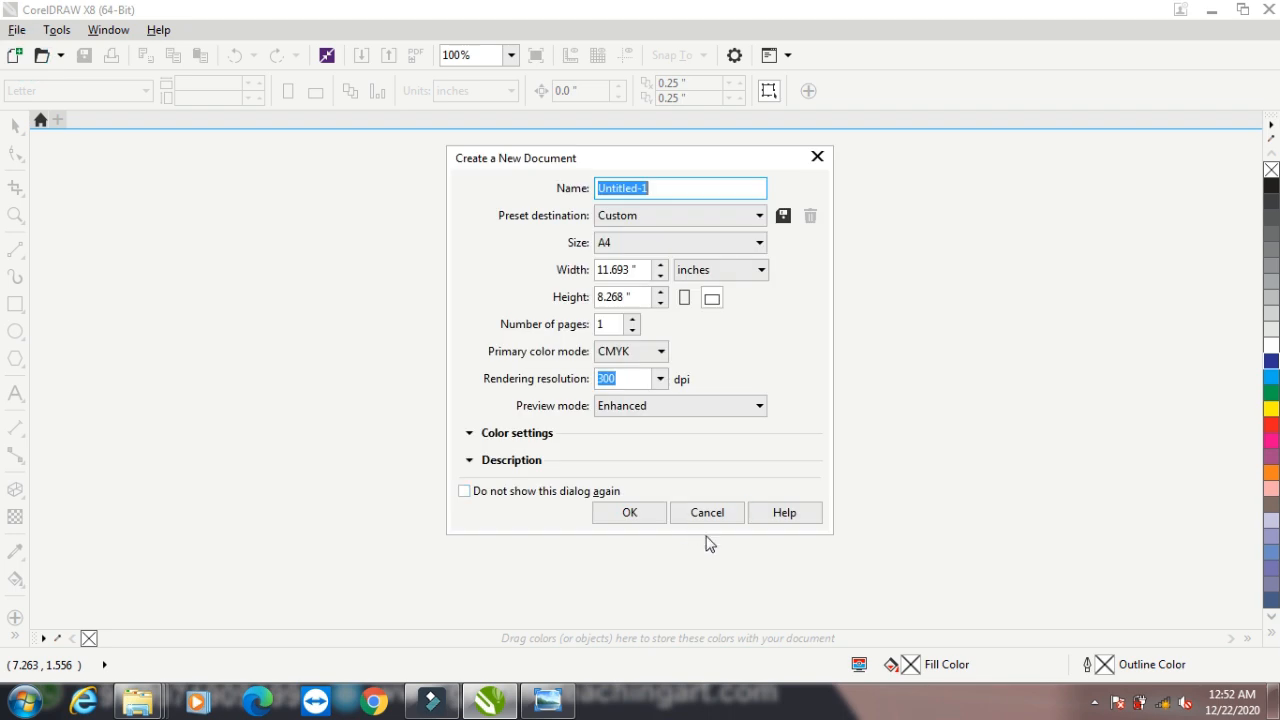
click(641, 513)
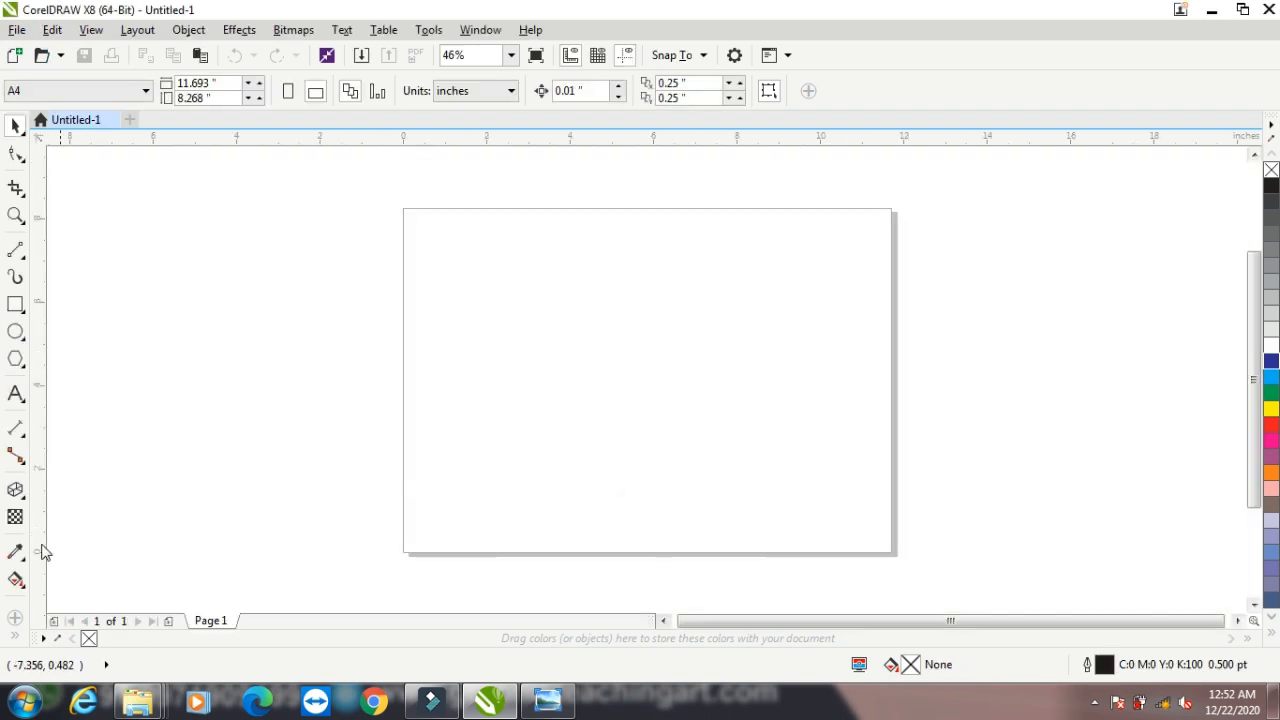
Step: Import the _MG_0958 GettyImage-L picture from the WALPAPER folder and place it over the page's upper-left corner at about 5.12 by 3.42 inches
right_click(112, 299)
click(130, 370)
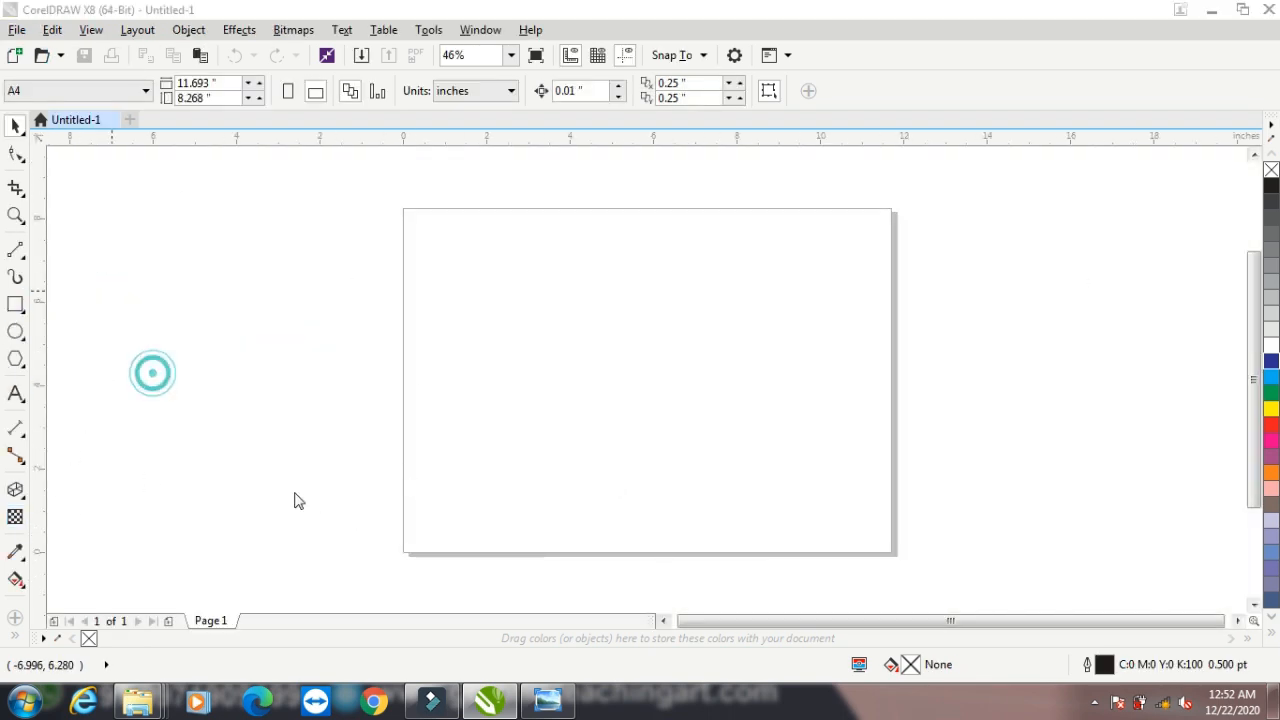
click(510, 185)
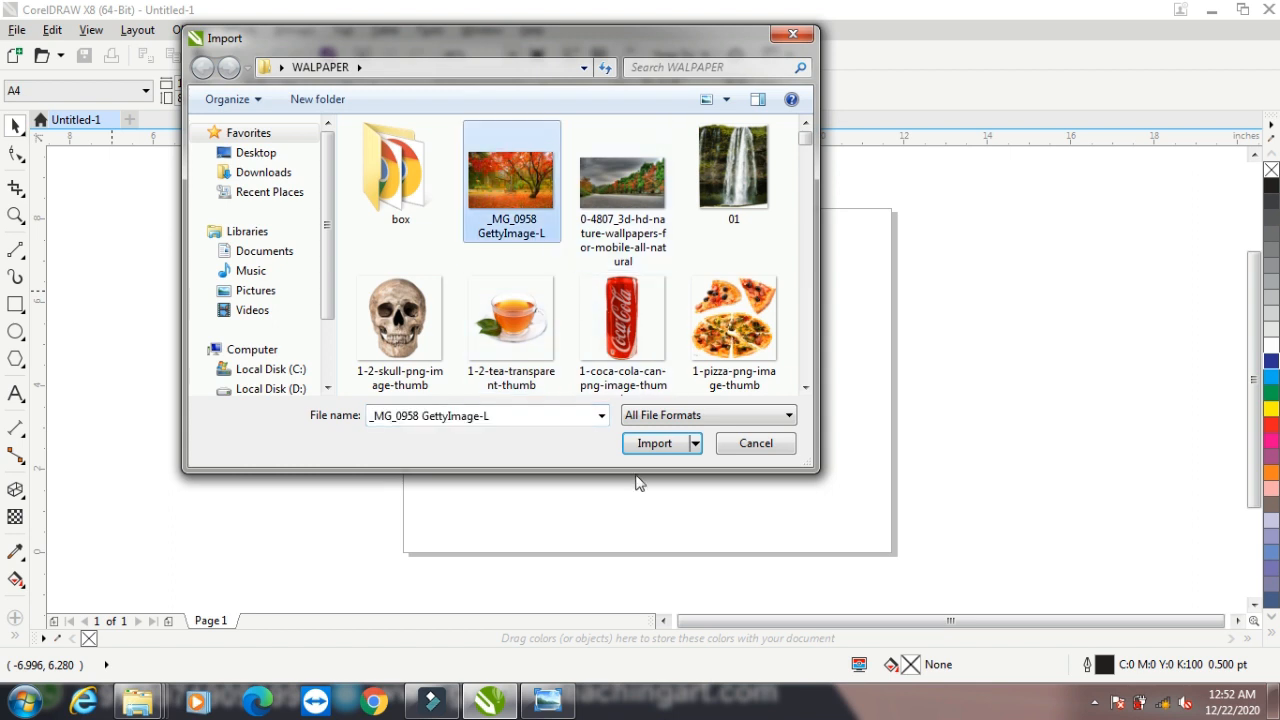
click(655, 443)
drag(266, 217, 488, 402)
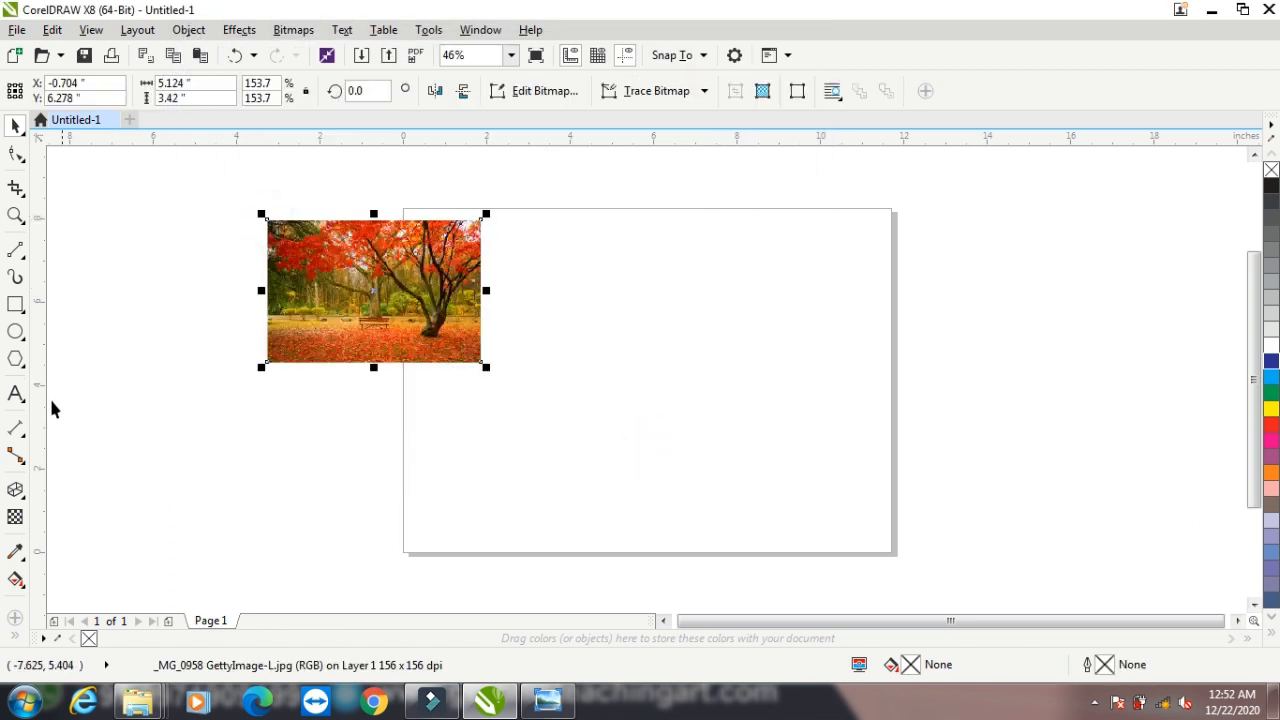
Step: Draw four small separate rectangles on the page beside the autumn picture, the topmost about 1.12 inches square
click(15, 304)
drag(520, 240, 566, 286)
drag(552, 337, 589, 382)
drag(664, 398, 695, 428)
drag(550, 466, 603, 510)
Step: Fill the topmost rectangle with cyan (C100 M0 Y0 K0)
click(16, 124)
click(536, 258)
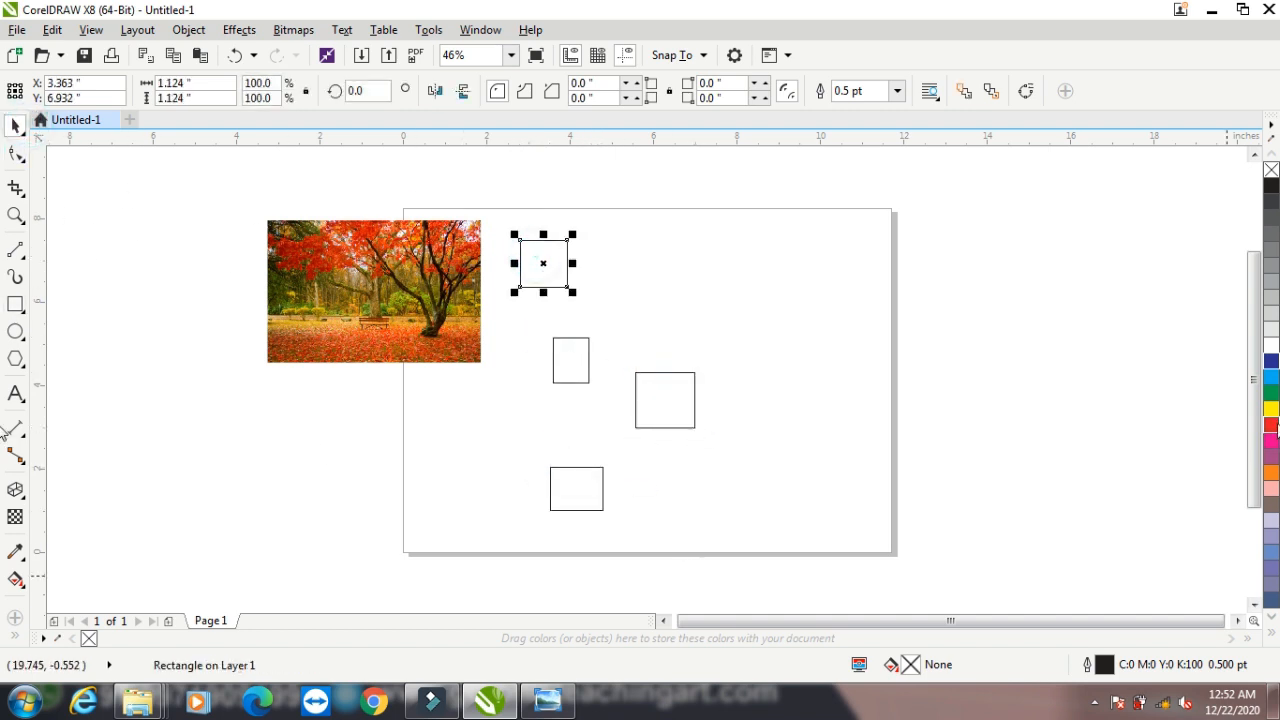
click(1272, 378)
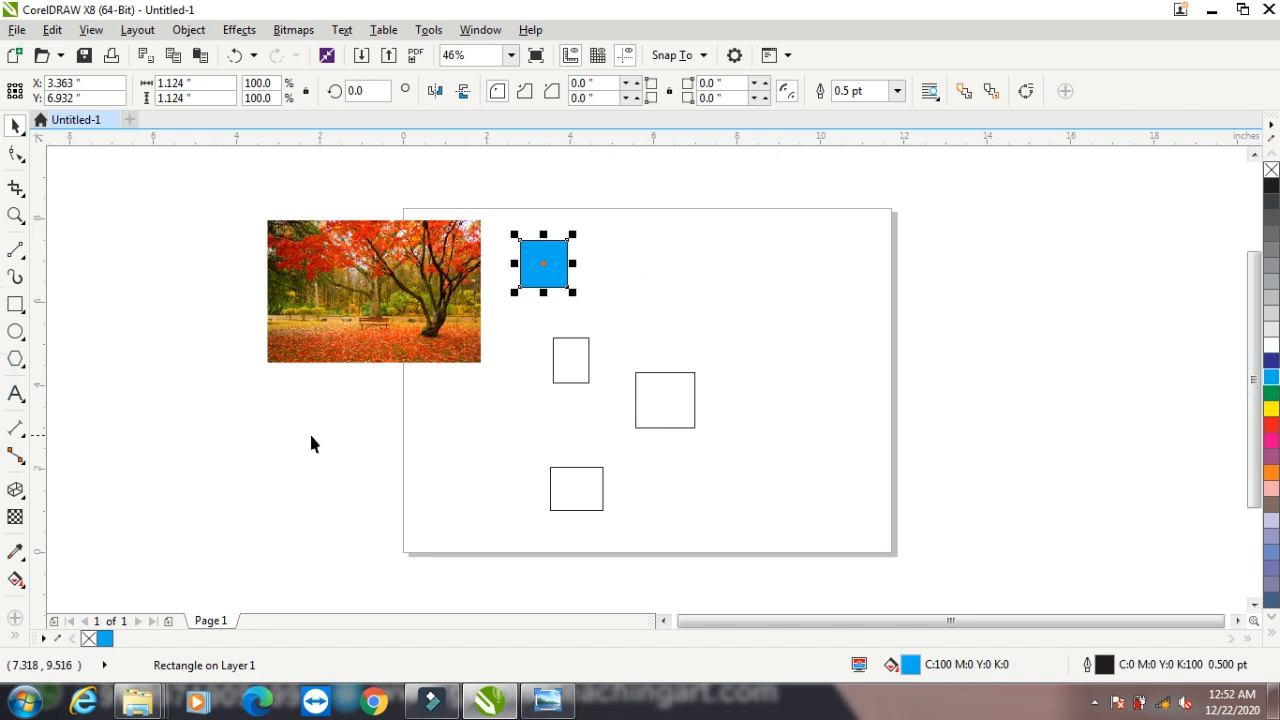
Step: Inspect the autumn picture's color values with the Color Eyedropper
click(351, 294)
click(20, 552)
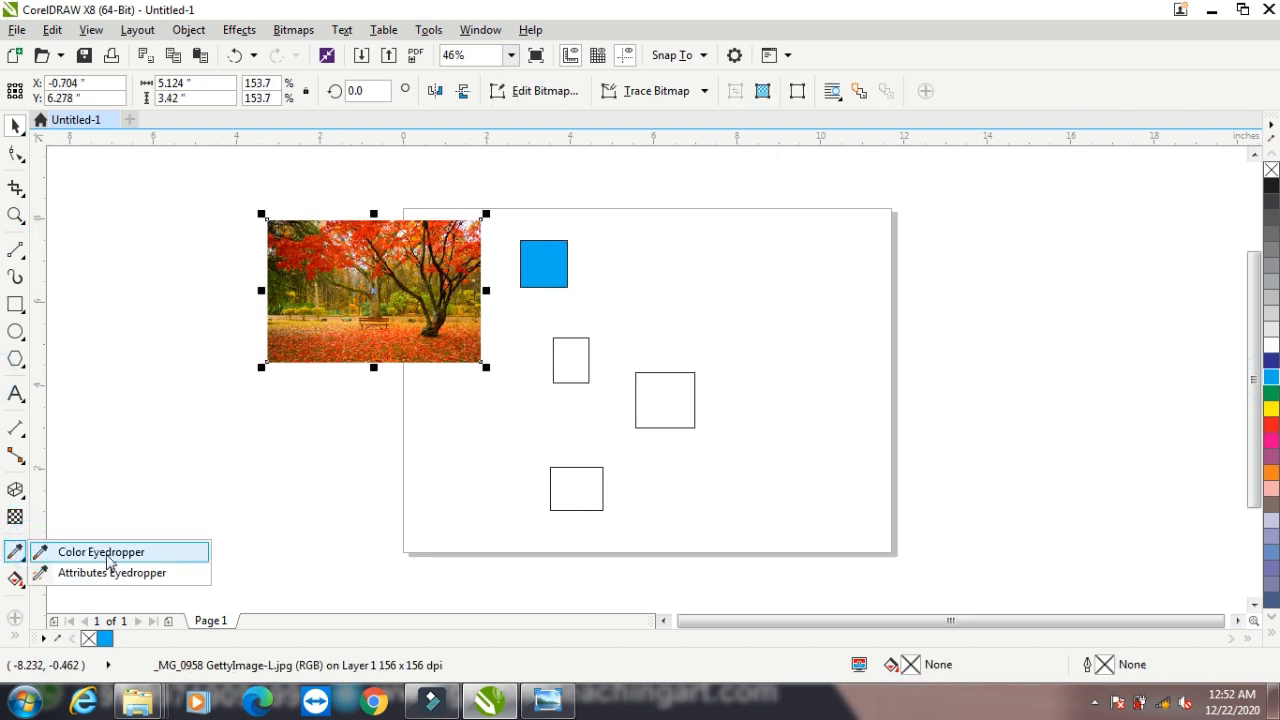
click(70, 551)
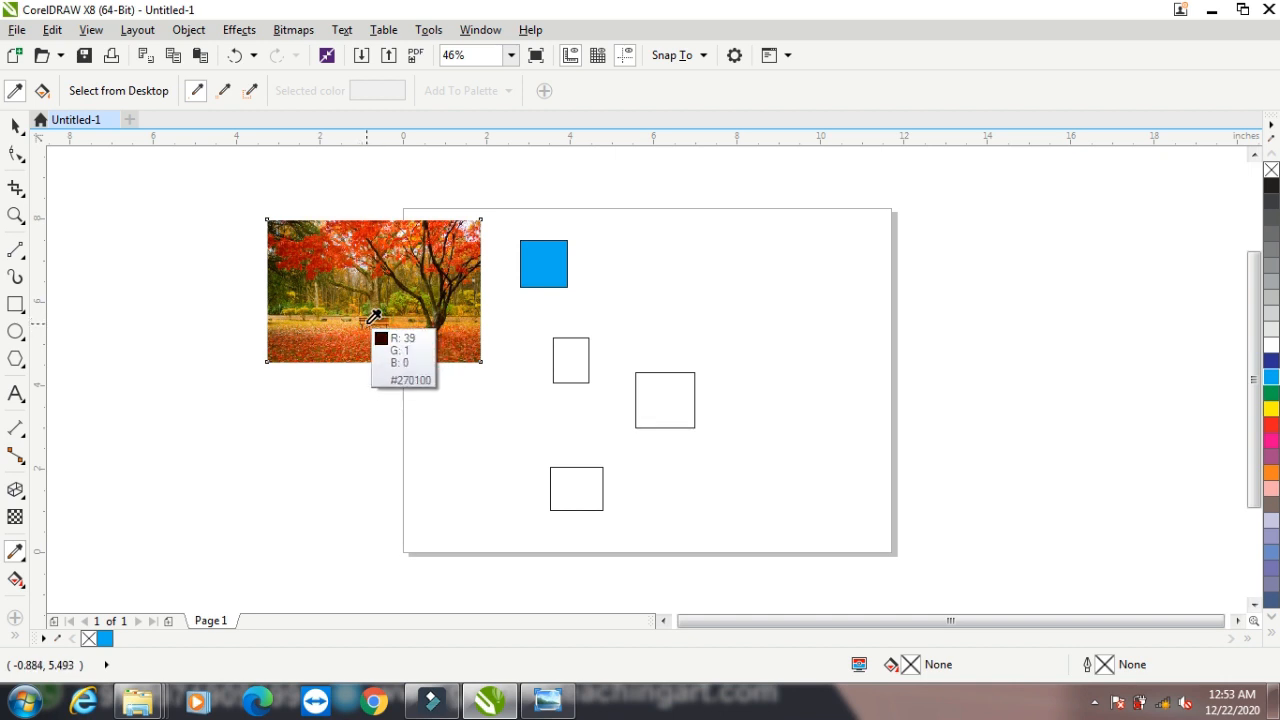
click(16, 125)
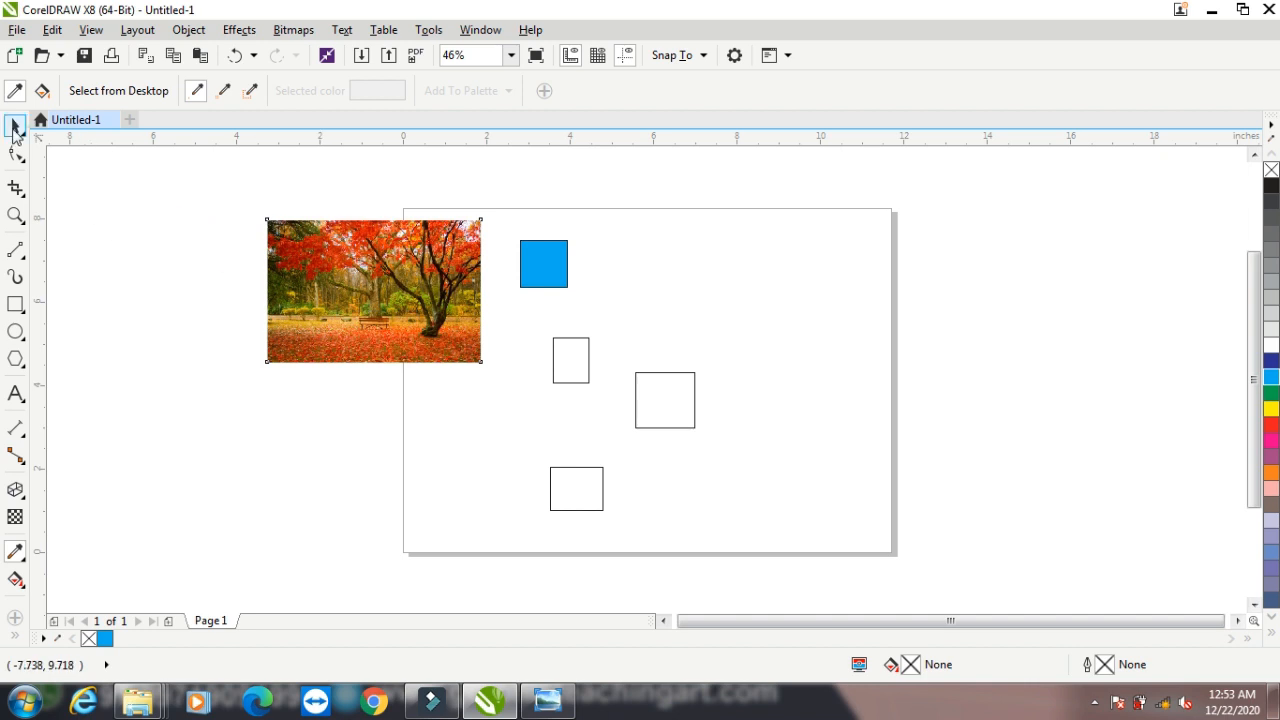
Step: Convert the autumn picture to a 300 dpi CMYK Color (32-bit) bitmap with anti-aliasing and transparent background
click(293, 29)
click(310, 49)
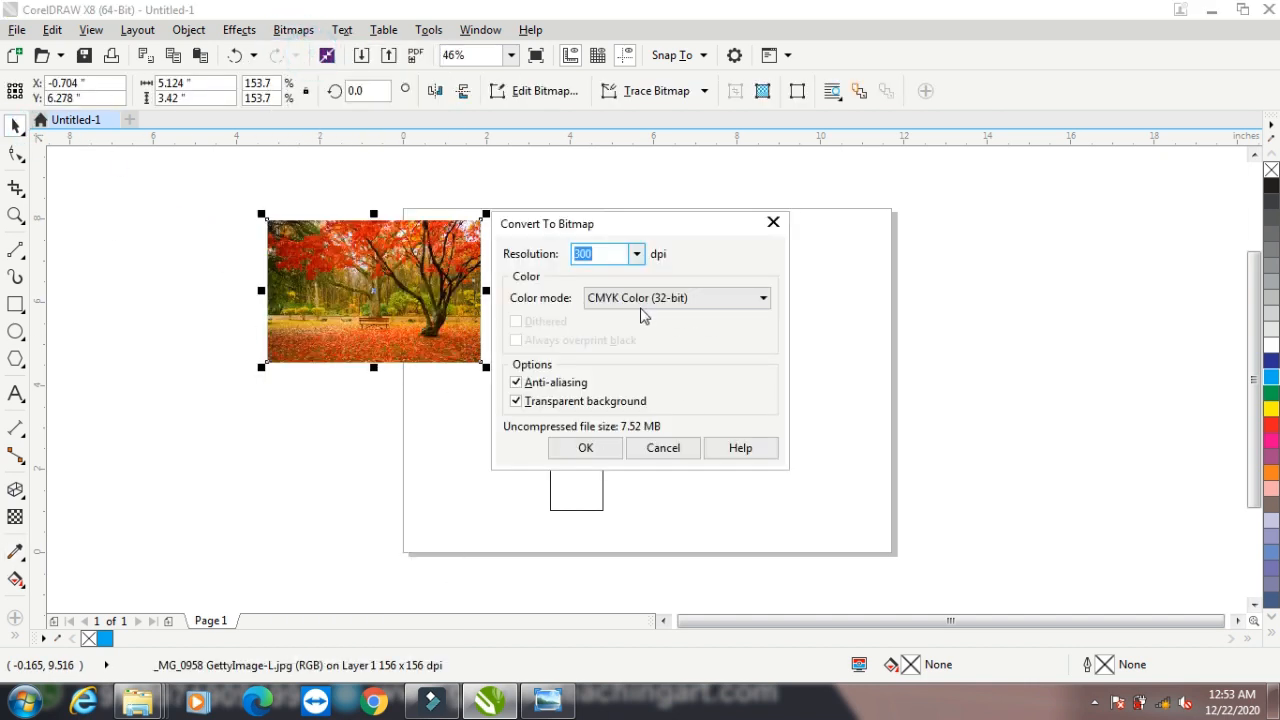
click(685, 302)
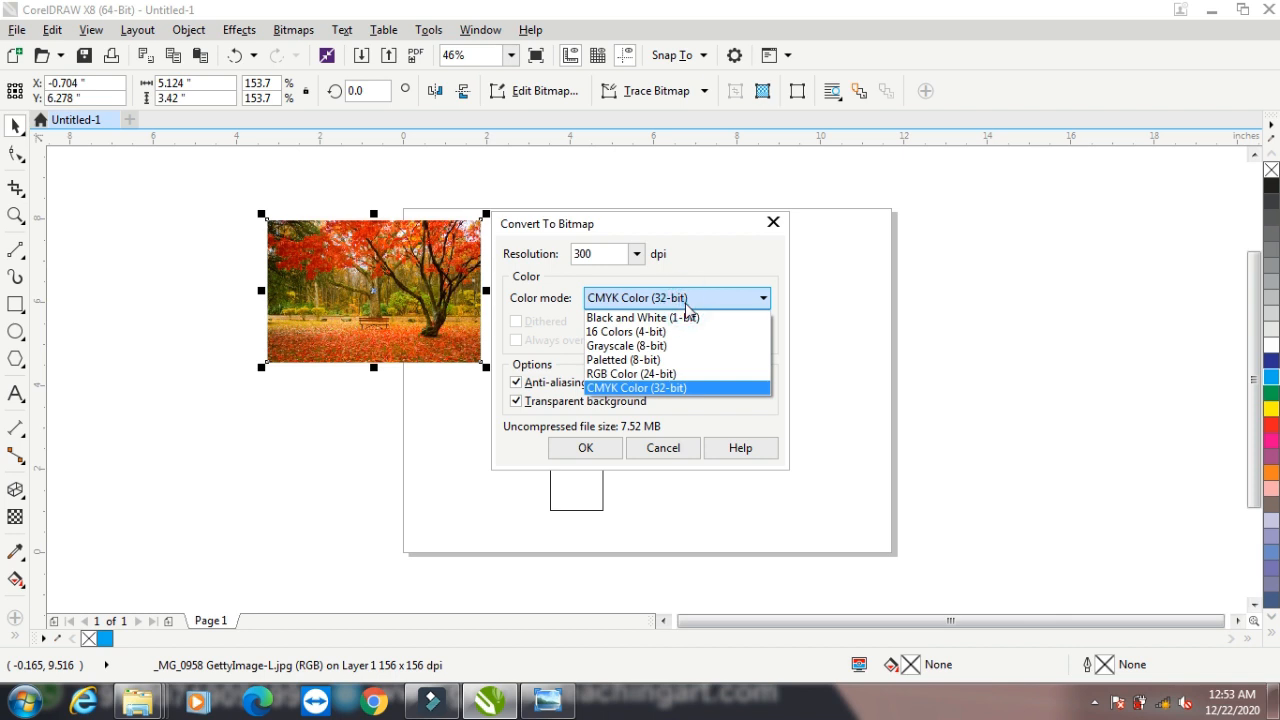
click(680, 299)
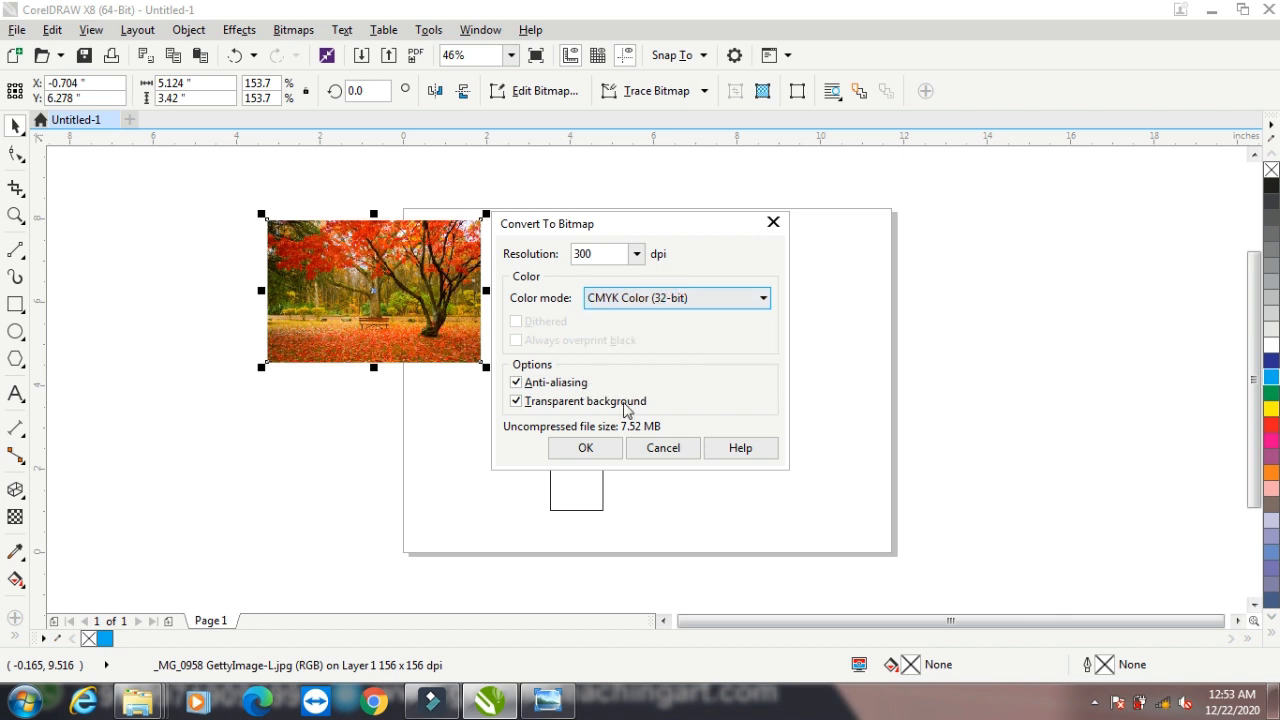
click(587, 449)
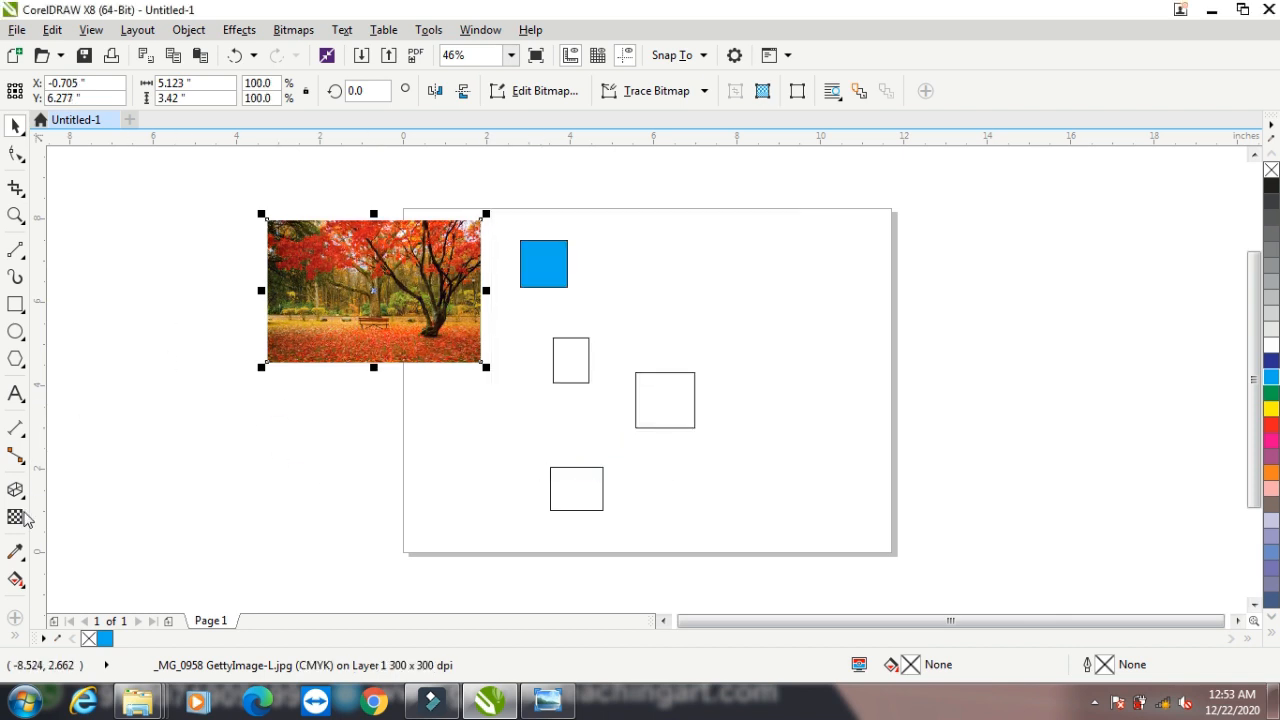
Step: Sample the orange-red of the fallen leaves with the Color Eyedropper and fill the rightmost rectangle with it
click(16, 551)
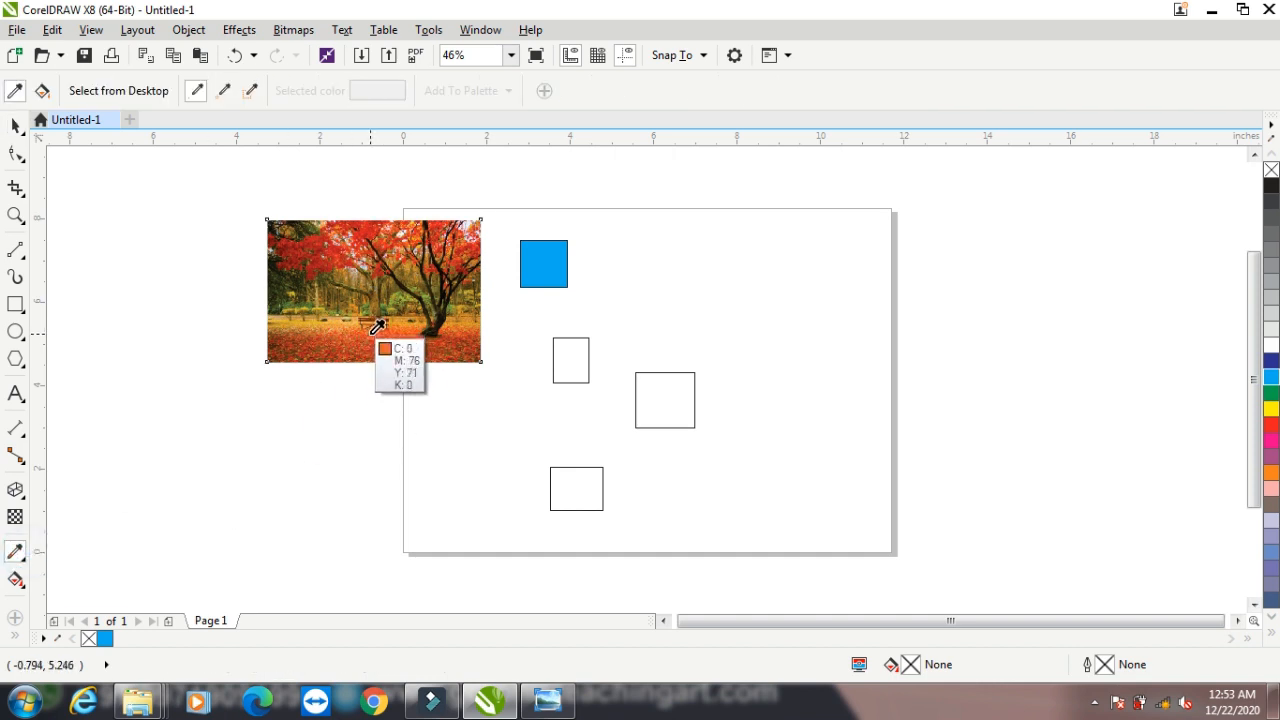
click(371, 333)
click(655, 400)
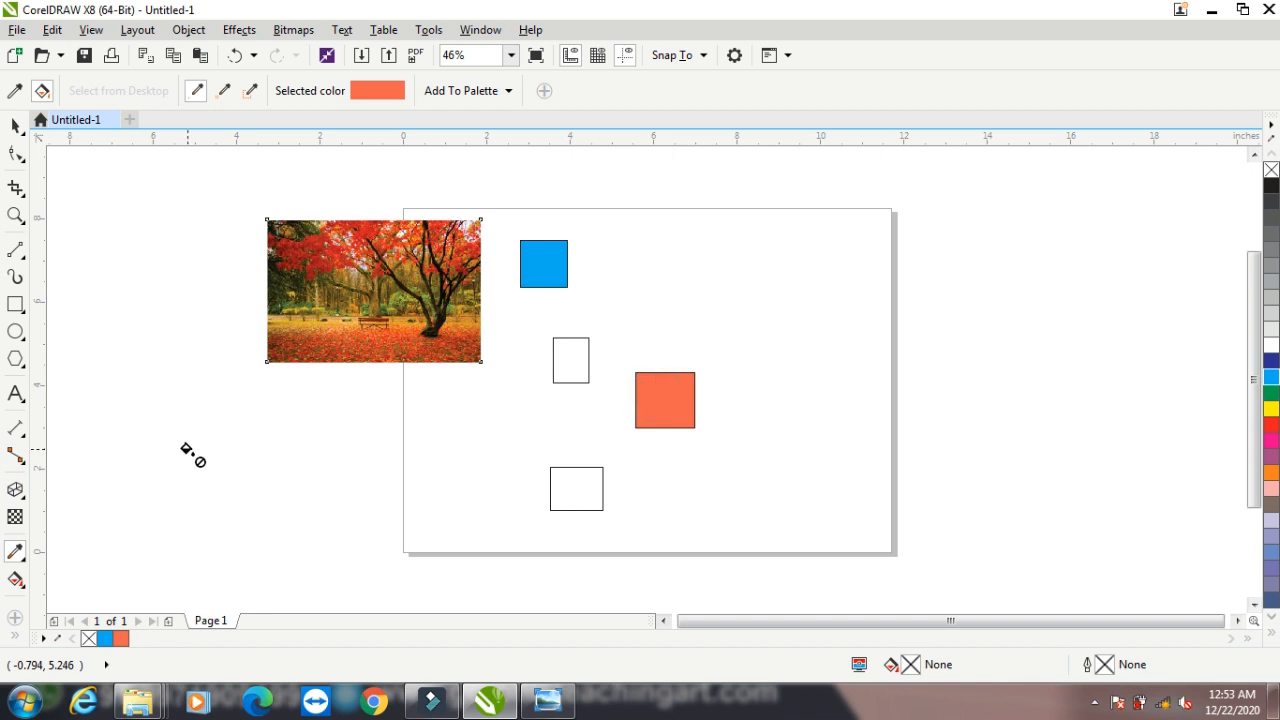
Step: Copy the autumn picture's attributes onto the bottommost rectangle with the Attributes Eyedropper
click(16, 551)
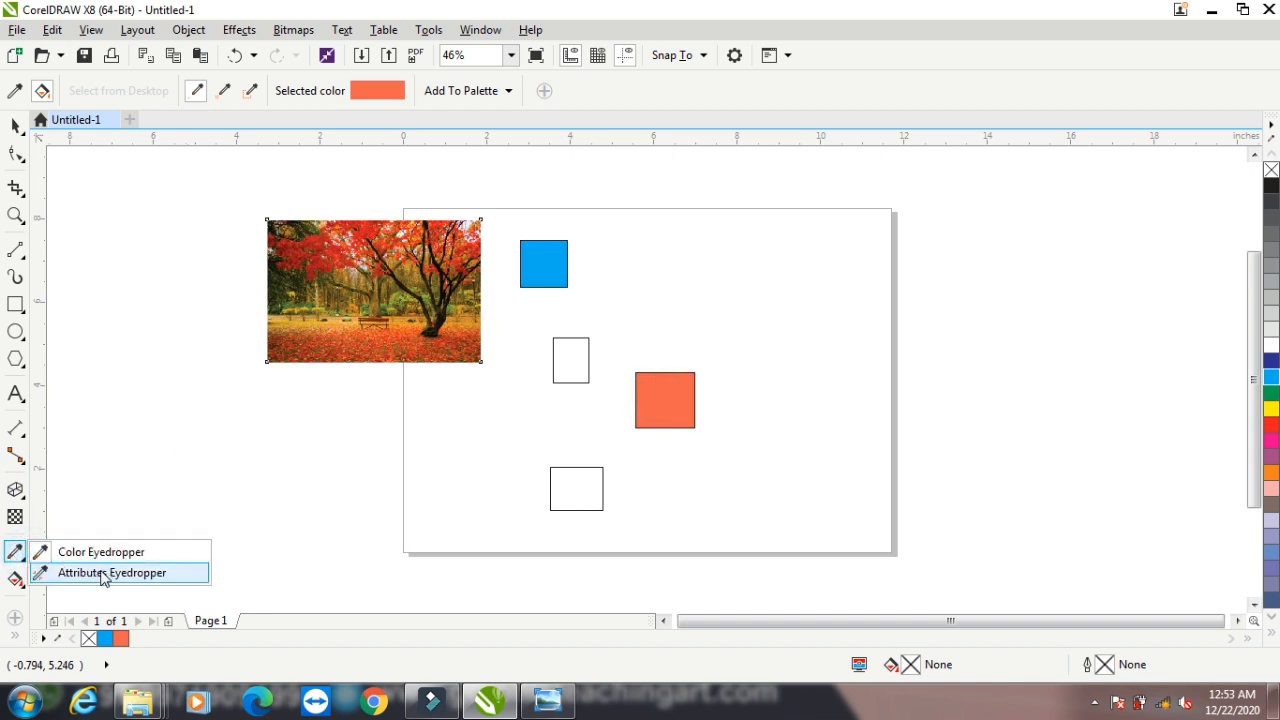
click(100, 572)
click(402, 328)
click(566, 481)
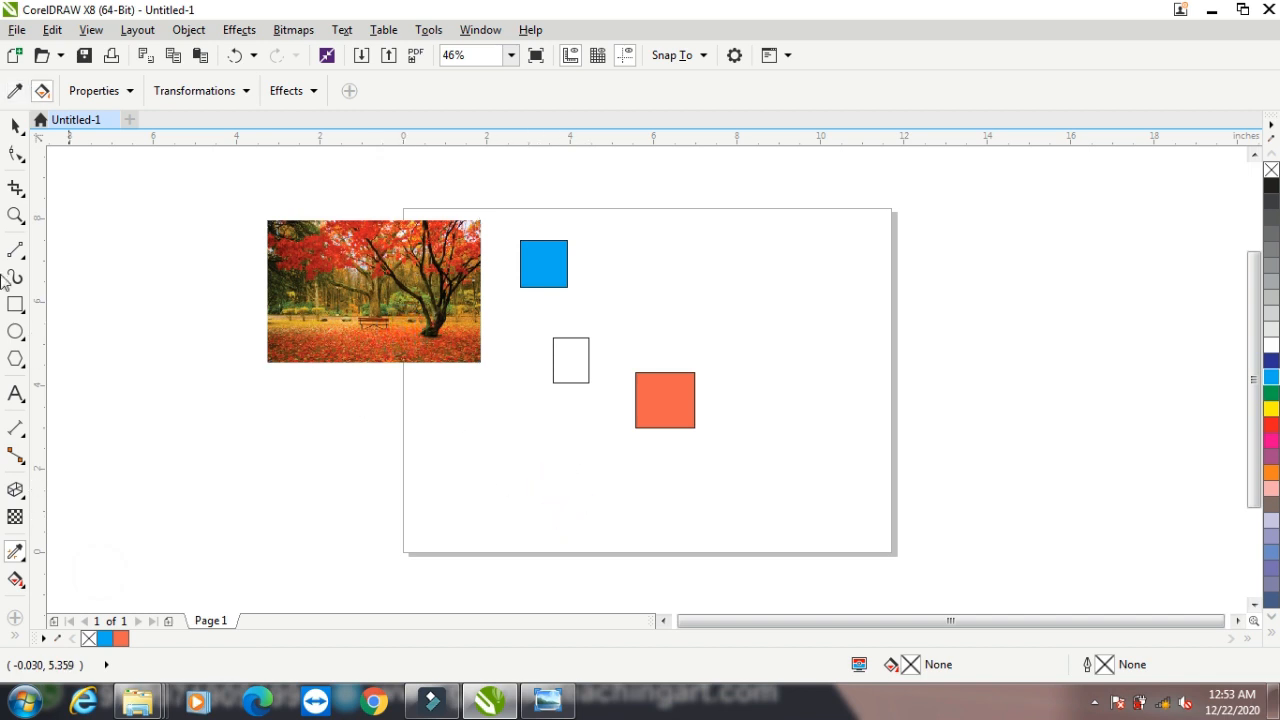
Step: Sample the cyan rectangle's attributes with the Attributes Eyedropper and apply them to the bottommost rectangle
click(15, 90)
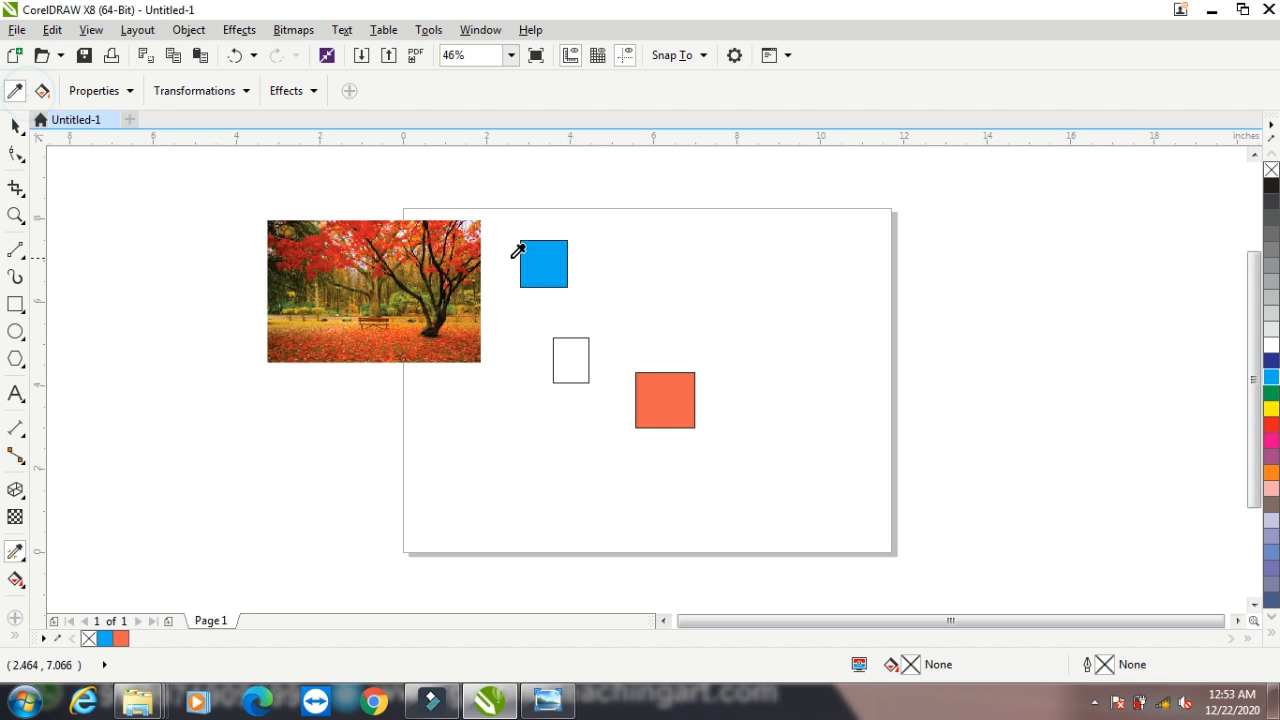
click(538, 256)
click(568, 474)
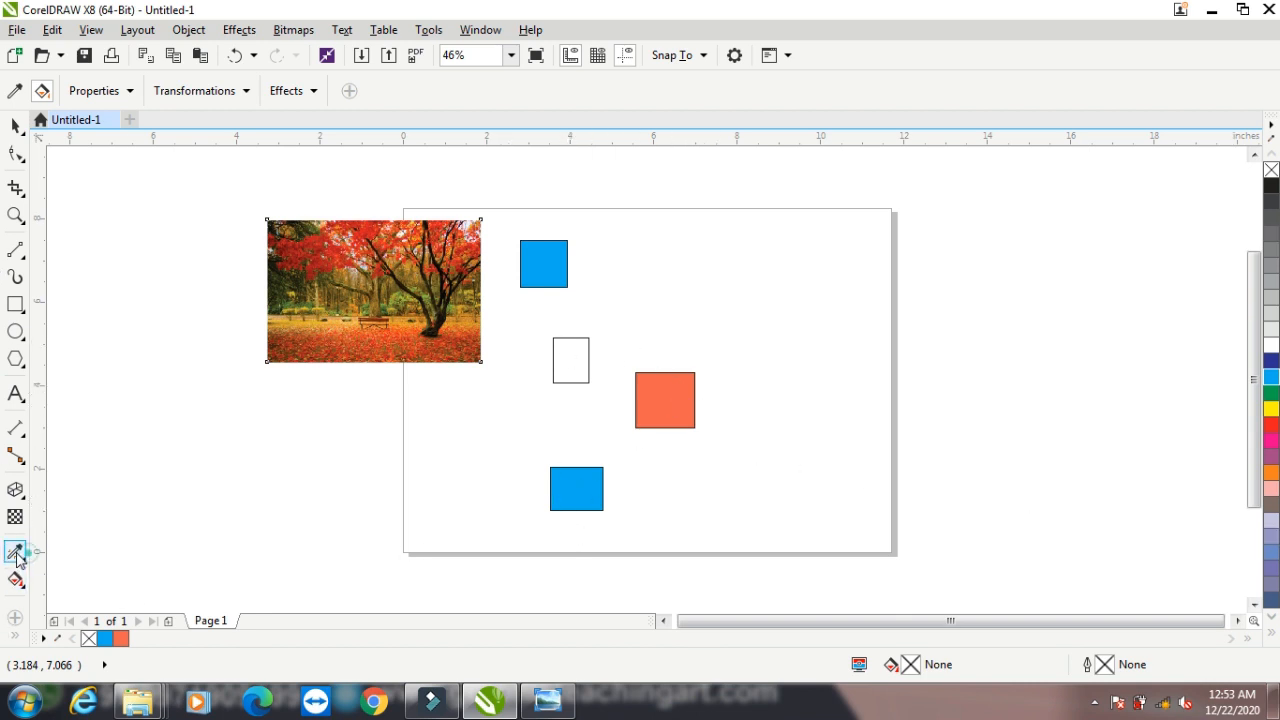
Step: Sample the orange-red rectangle's attributes with the Attributes Eyedropper and apply them to the bottommost rectangle
click(15, 90)
click(672, 400)
click(566, 486)
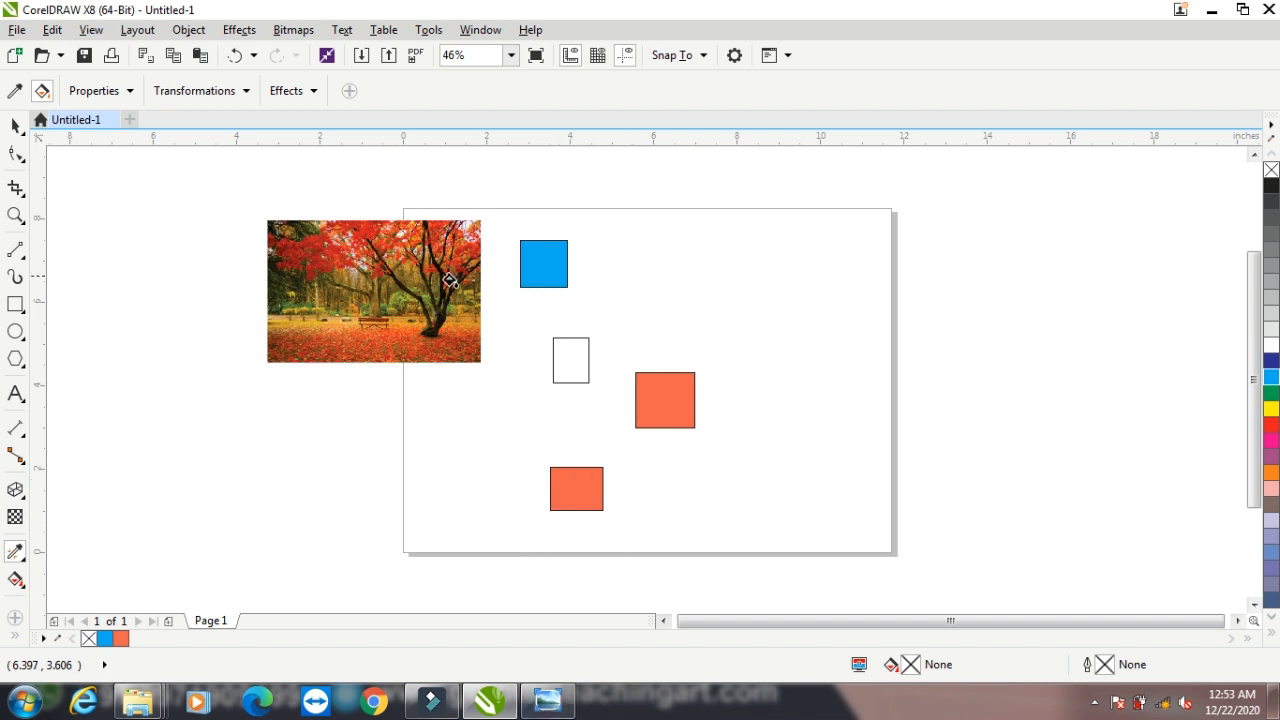
Step: Leave the Attributes Eyedropper for the Pick tool and minimize the drawing program to show the desktop
click(16, 553)
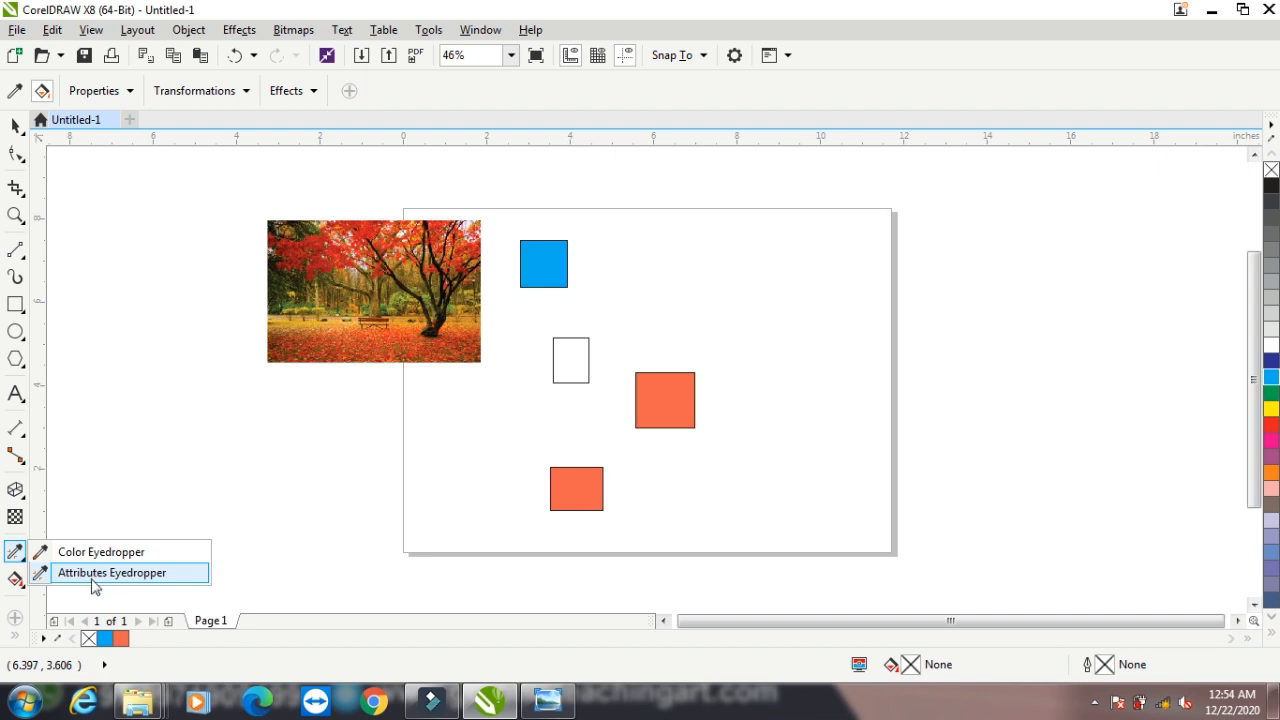
key(space)
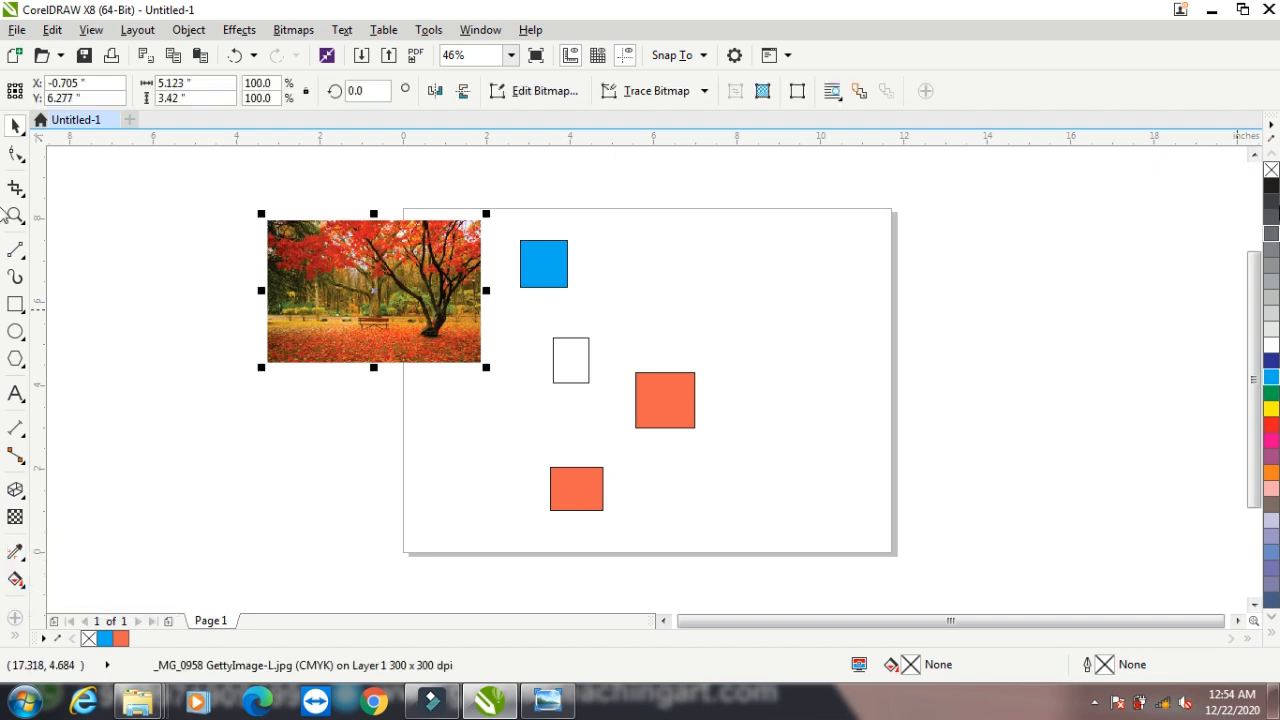
click(1209, 12)
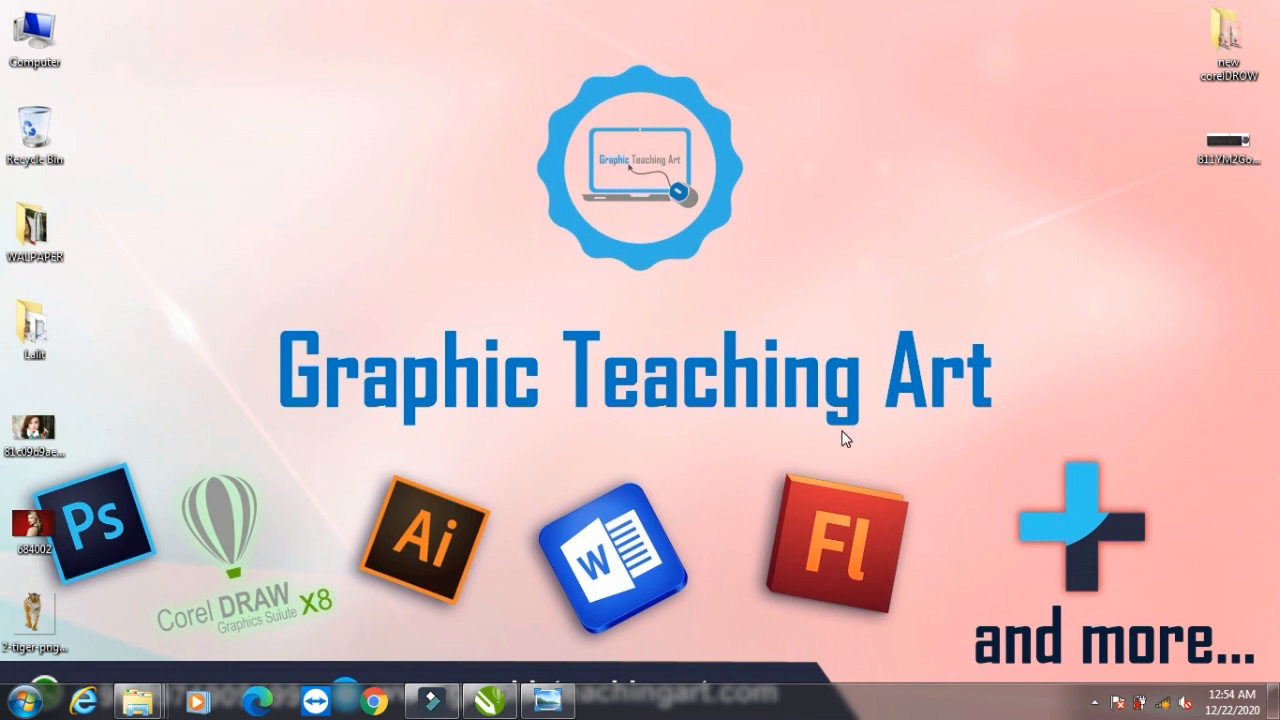